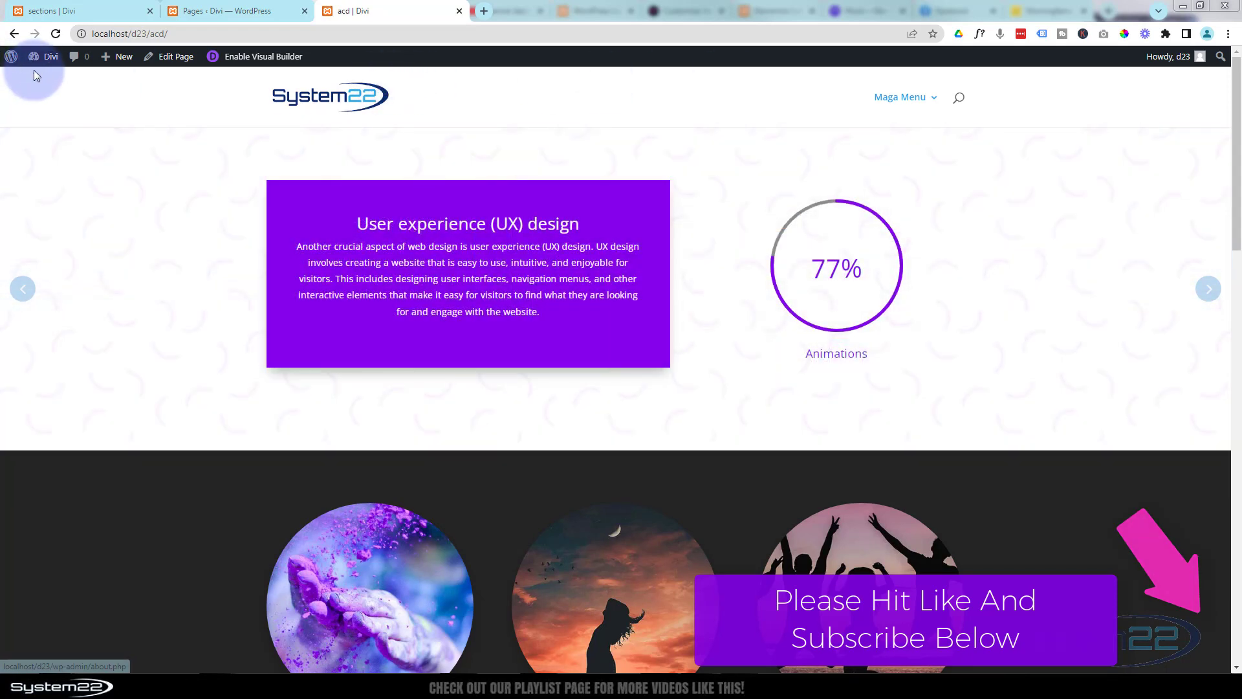
- Open the WordPress Dashboard in a new tab from the Divi admin-bar menu and locate WowCarousel in the sidebar
mouse_move(39, 58)
ctrl+click(38, 80)
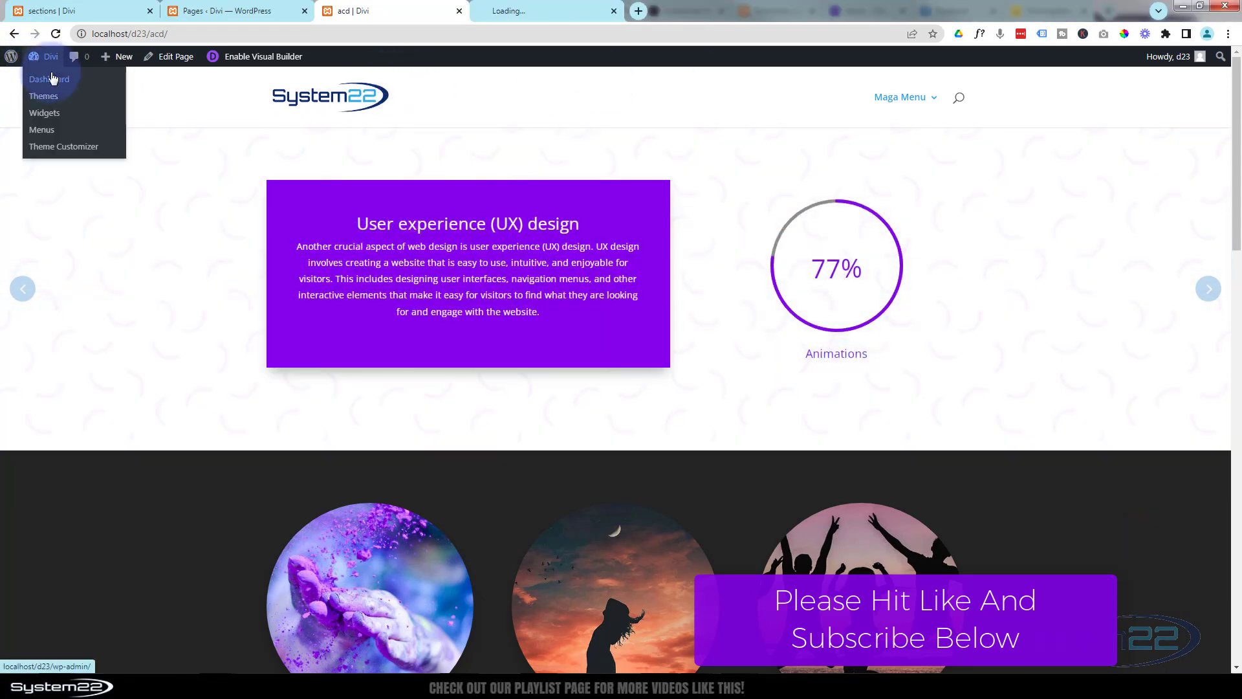
click(530, 9)
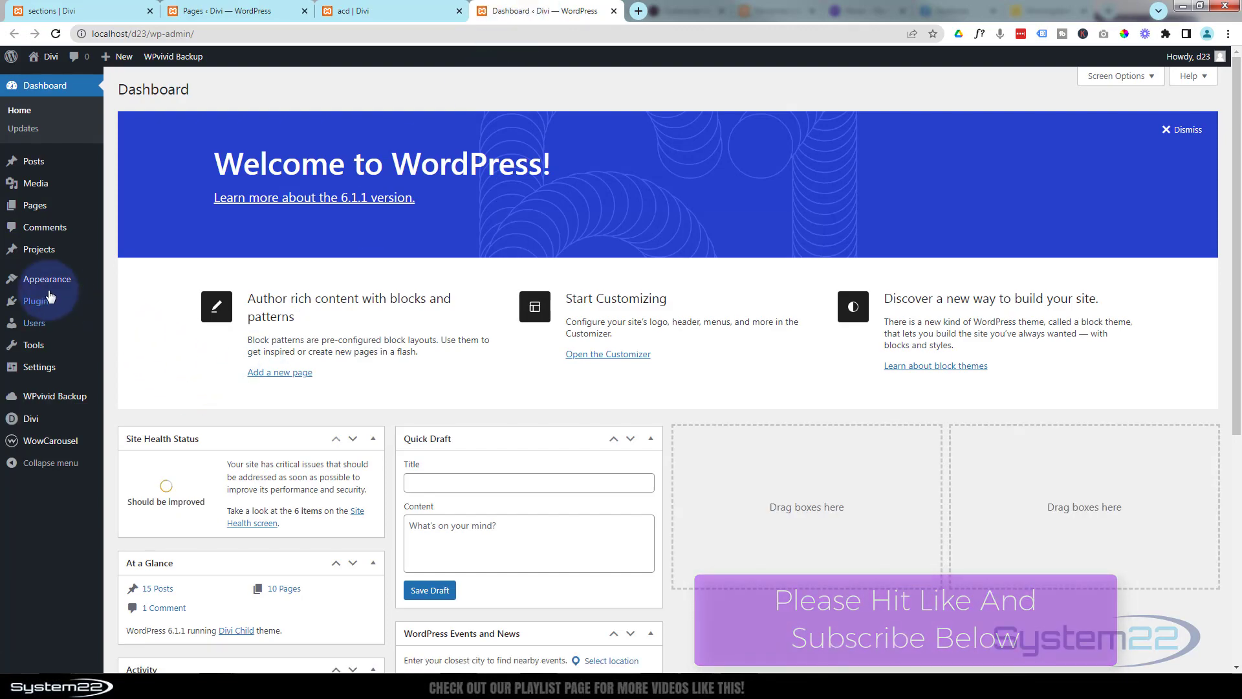
mouse_move(39, 440)
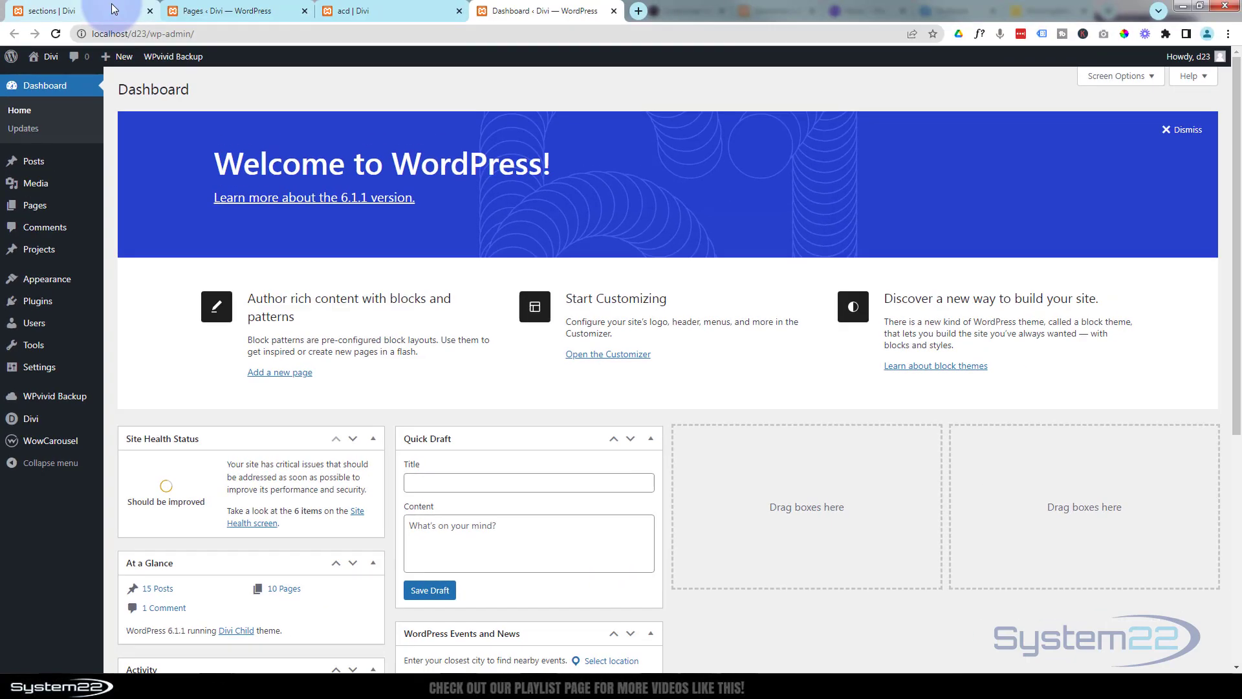
- Return to the sections page tab and scroll through its content
click(114, 9)
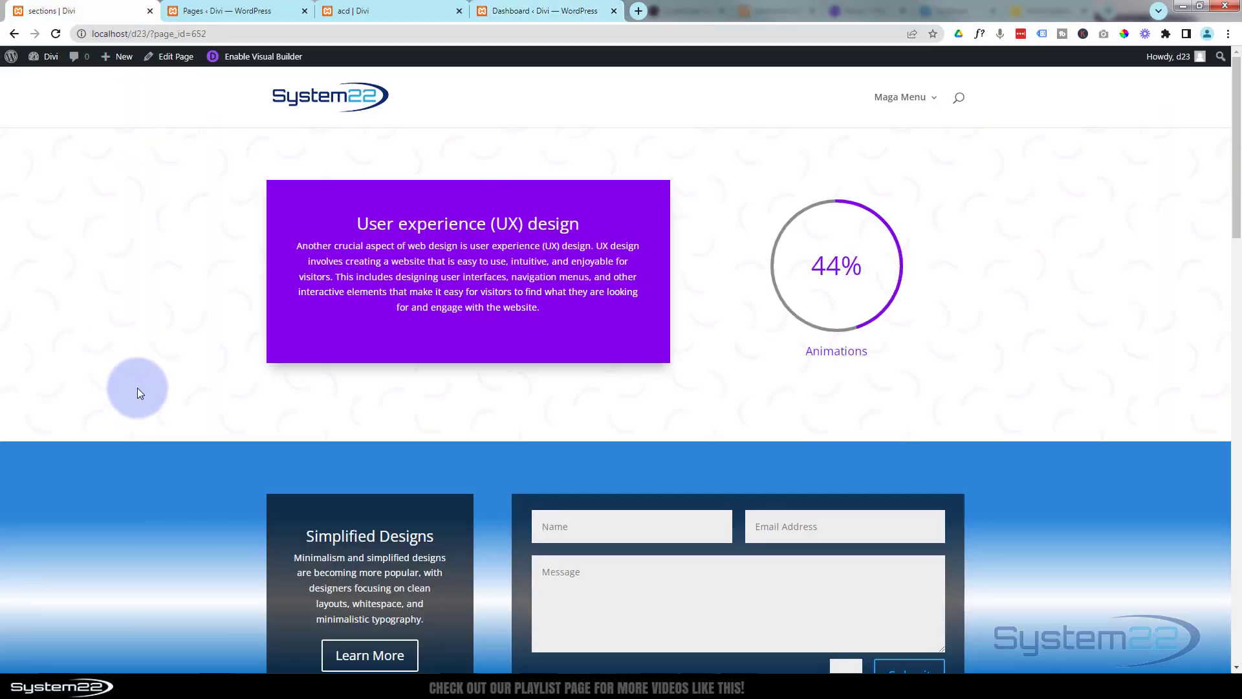
scroll(142, 363, down, 6)
scroll(145, 365, down, 13)
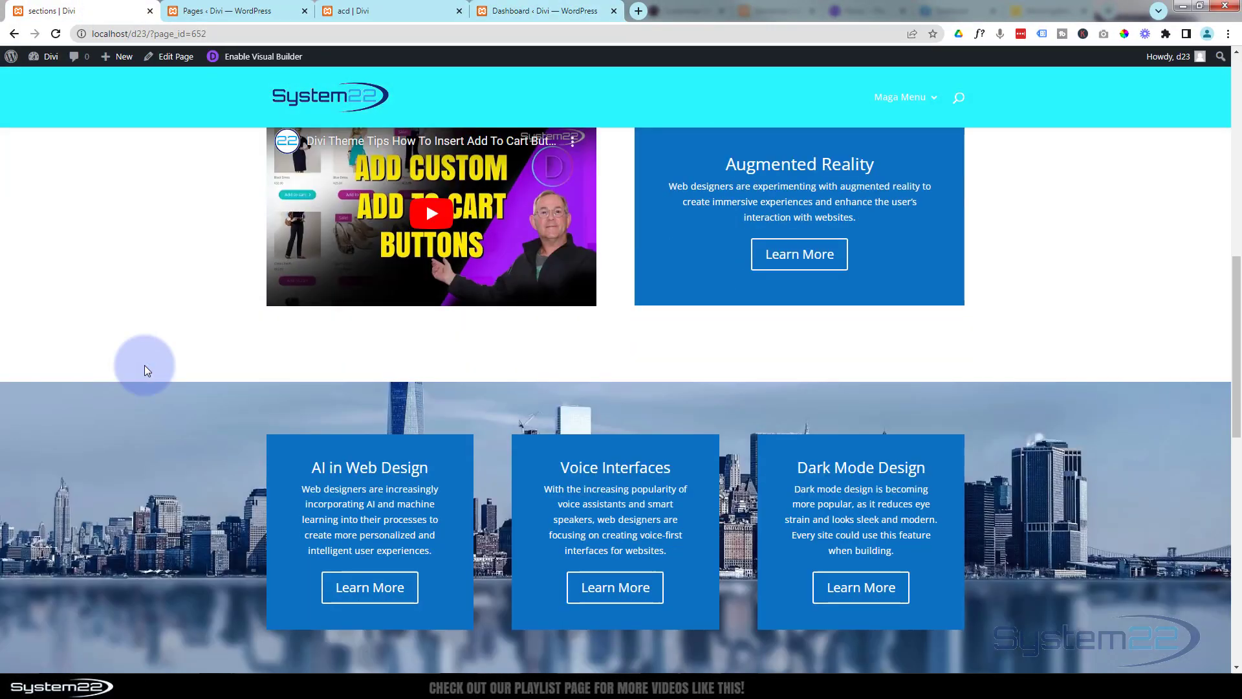
scroll(145, 367, down, 2)
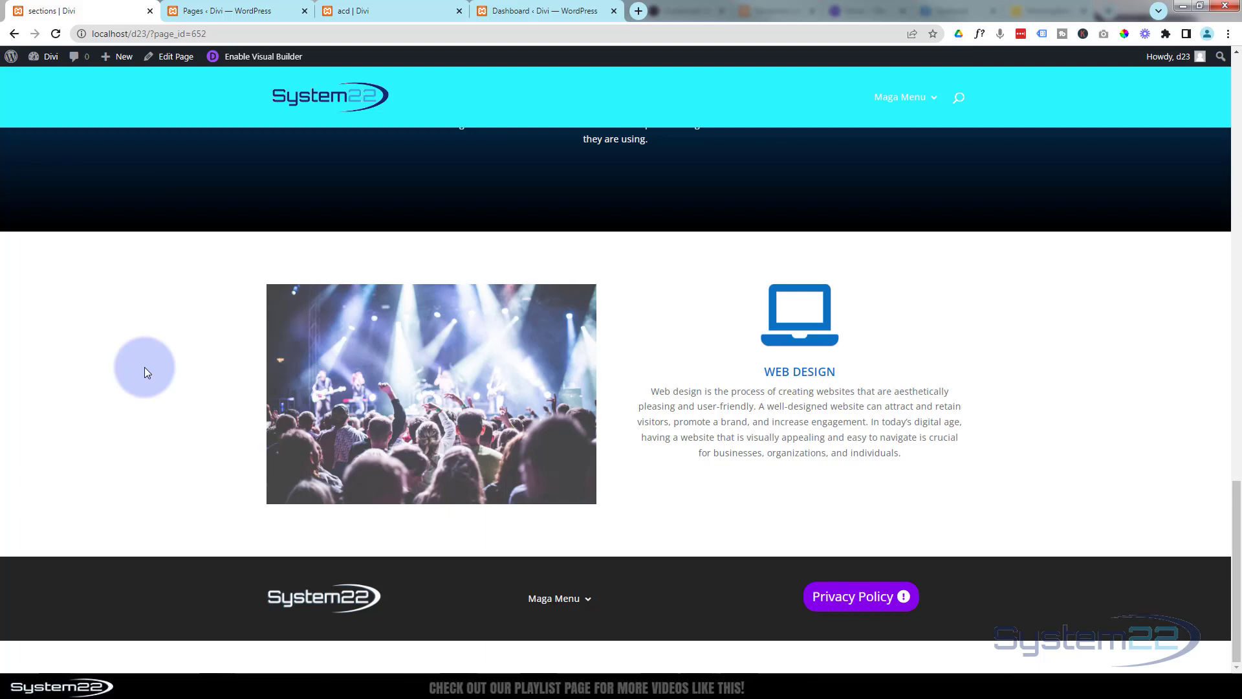
scroll(145, 367, up, 7)
scroll(145, 369, up, 12)
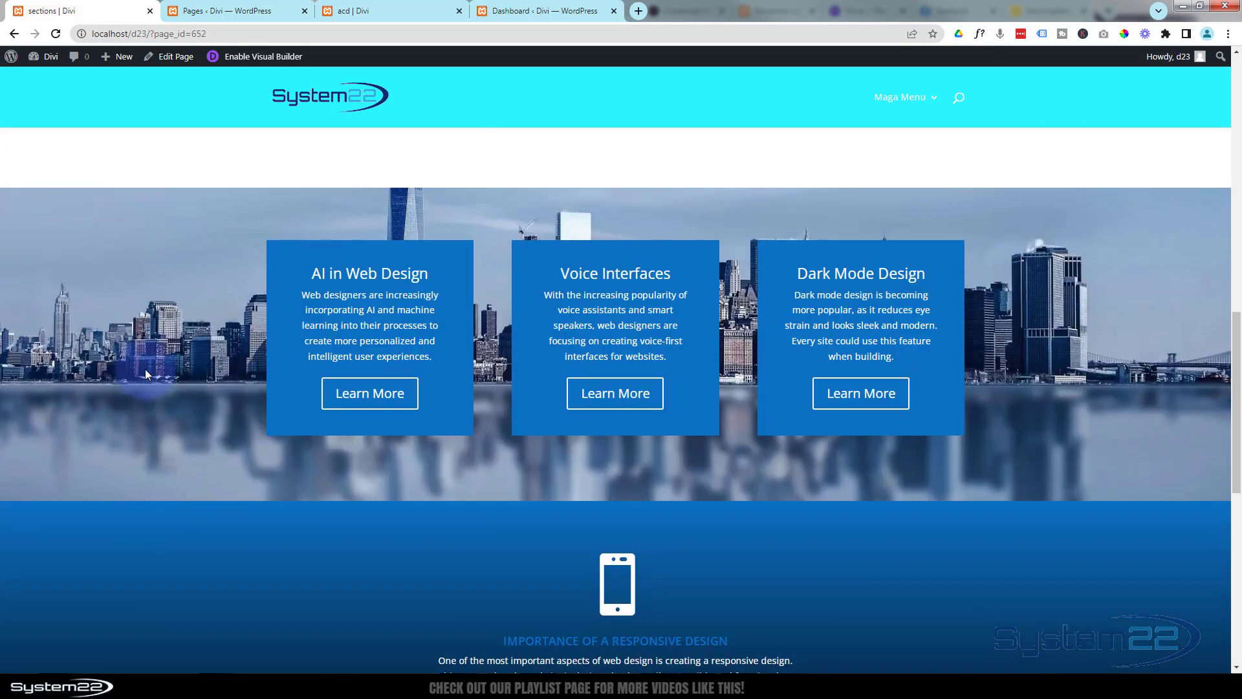
scroll(145, 369, up, 3)
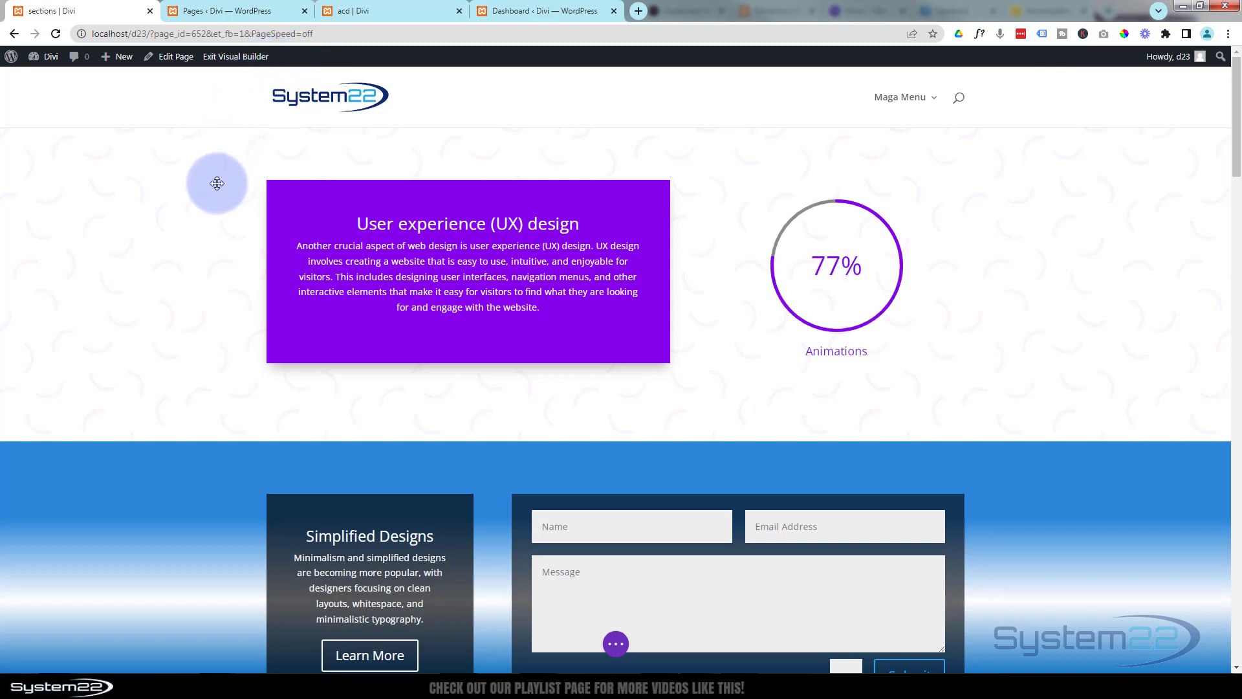
- Save the UX design section to the Divi Library as 'User x'
mouse_move(217, 183)
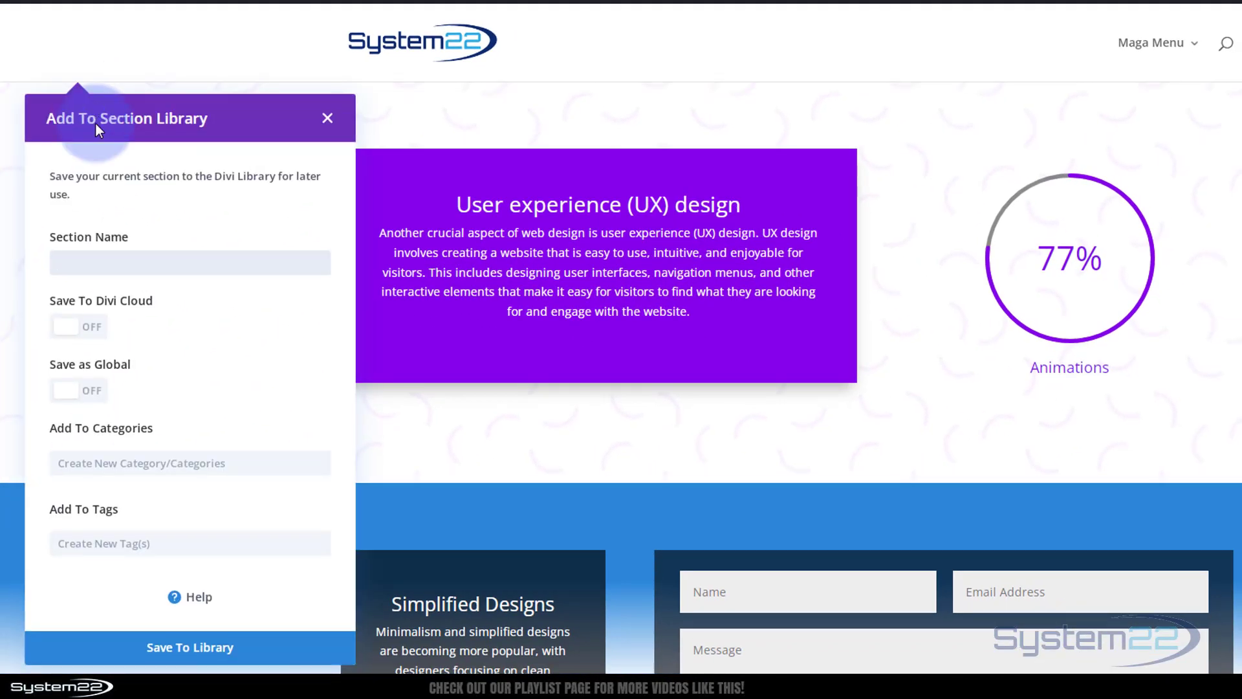
text(User x)
click(191, 264)
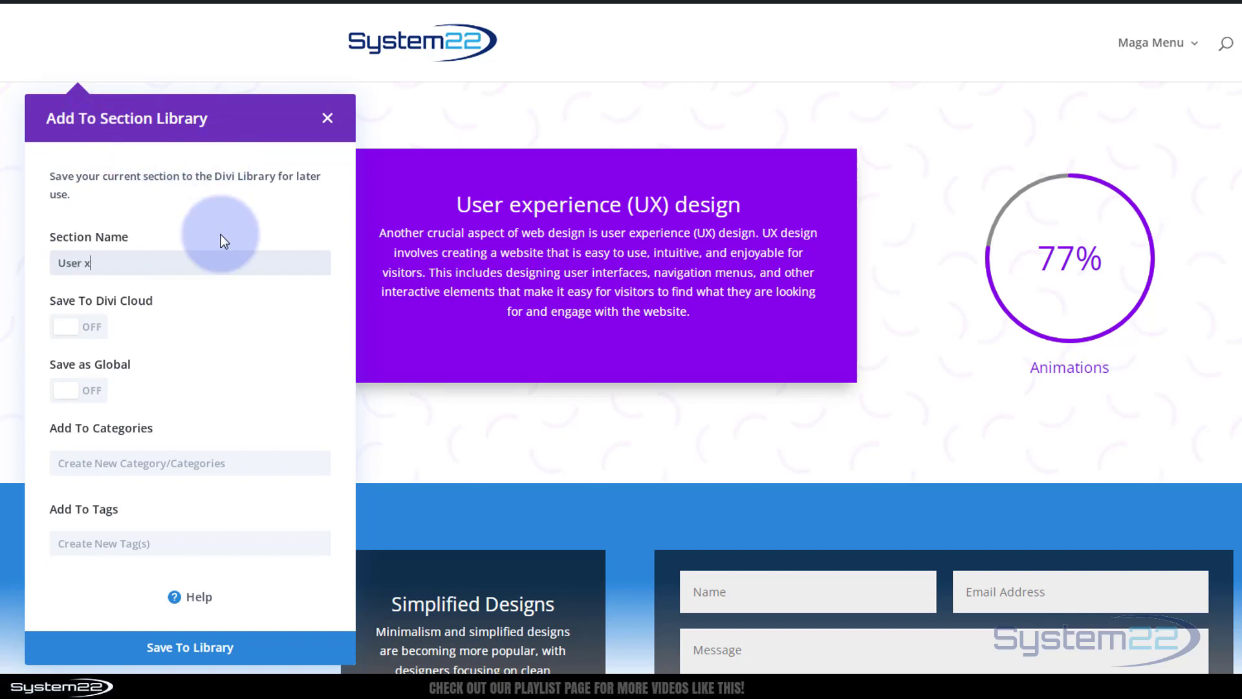
click(267, 646)
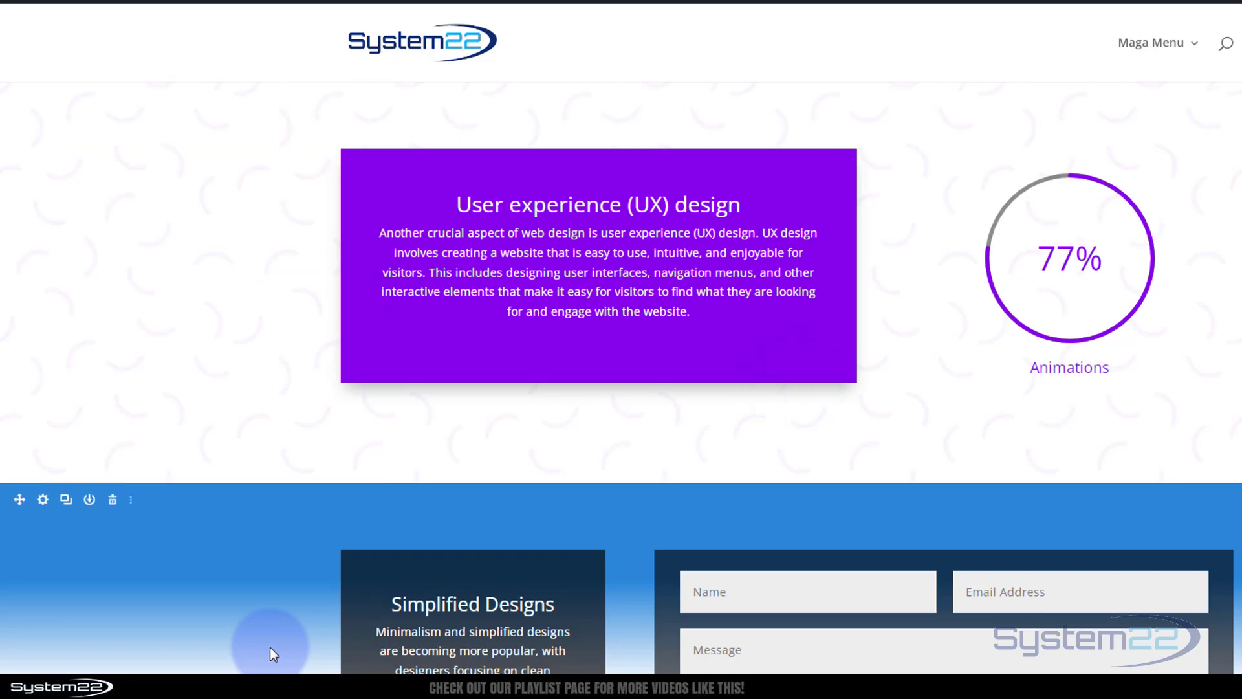
- Save the contact form section to the Divi Library as 'Contact Form'
scroll(308, 244, down, 5)
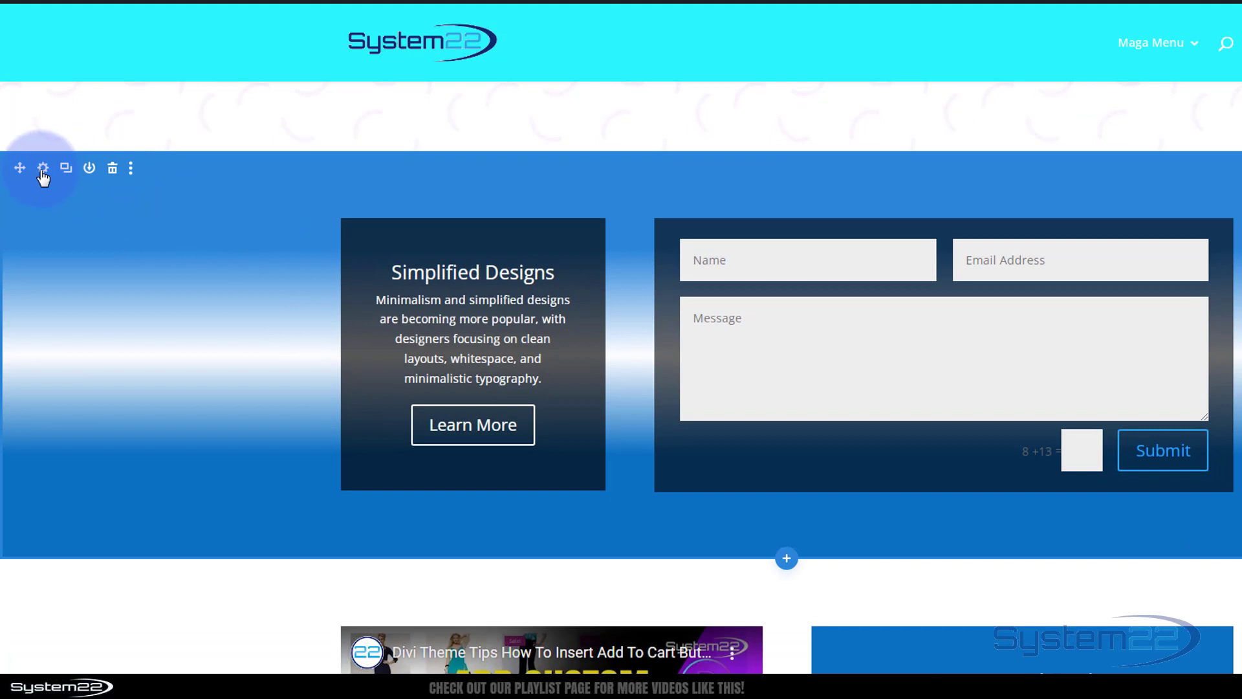
click(90, 170)
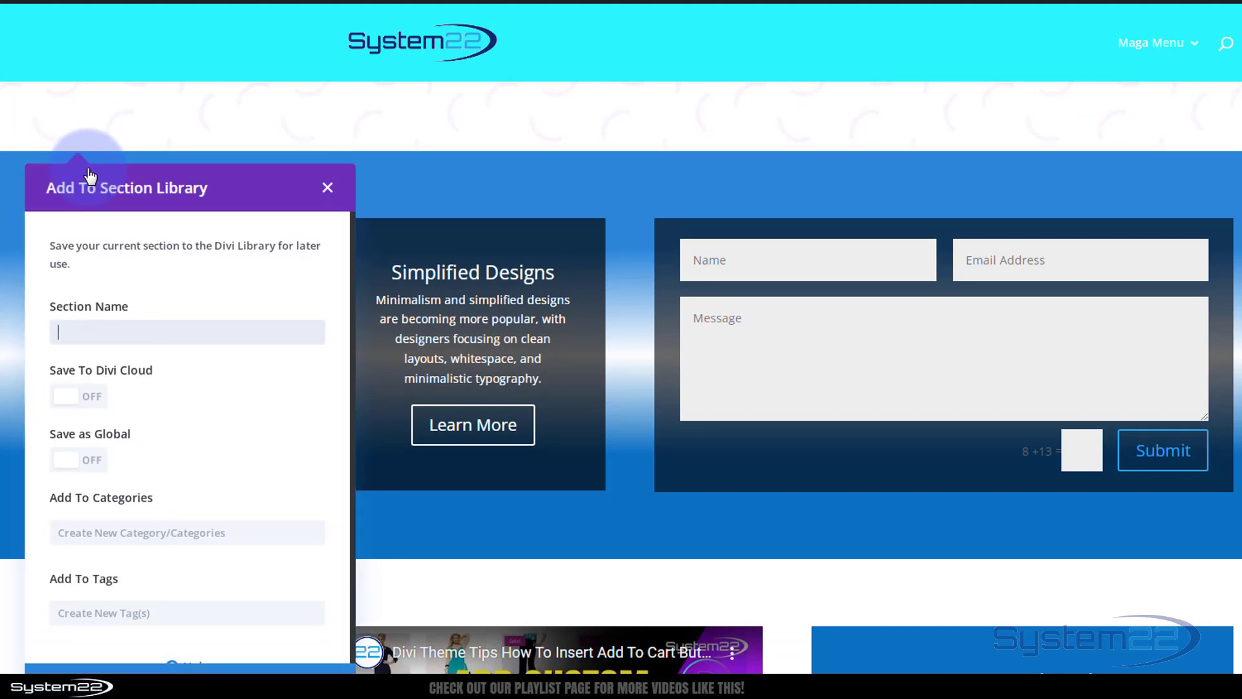
click(100, 325)
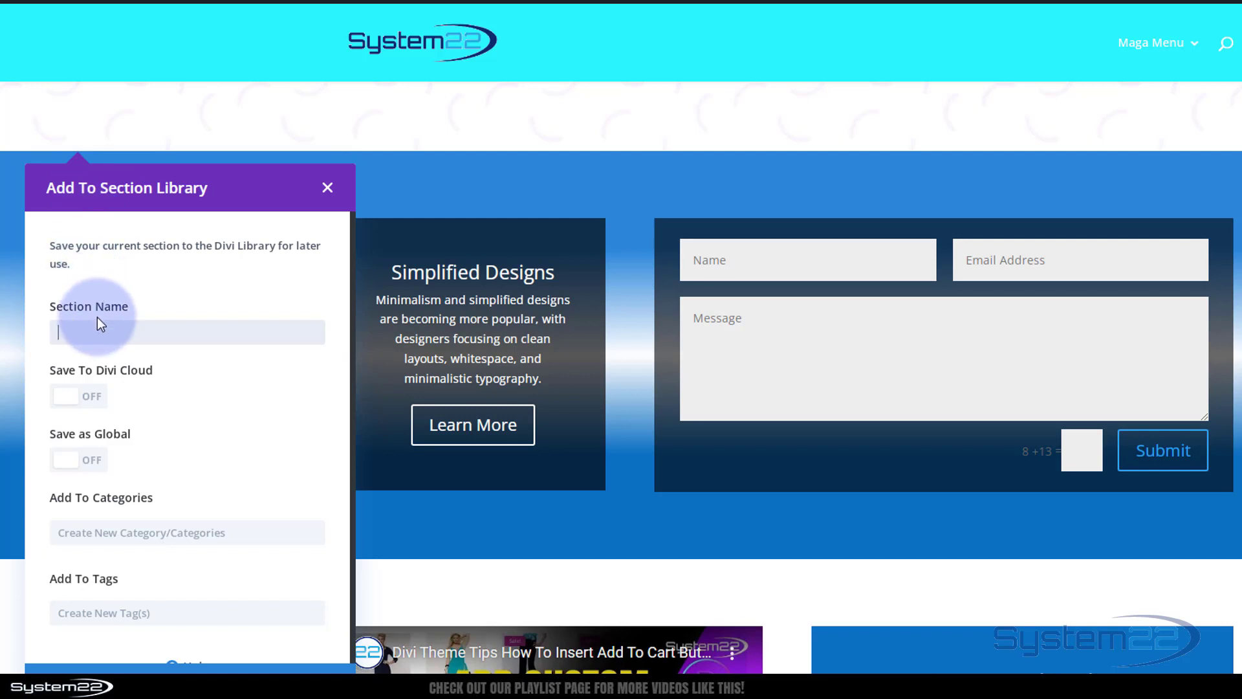
text(Contact)
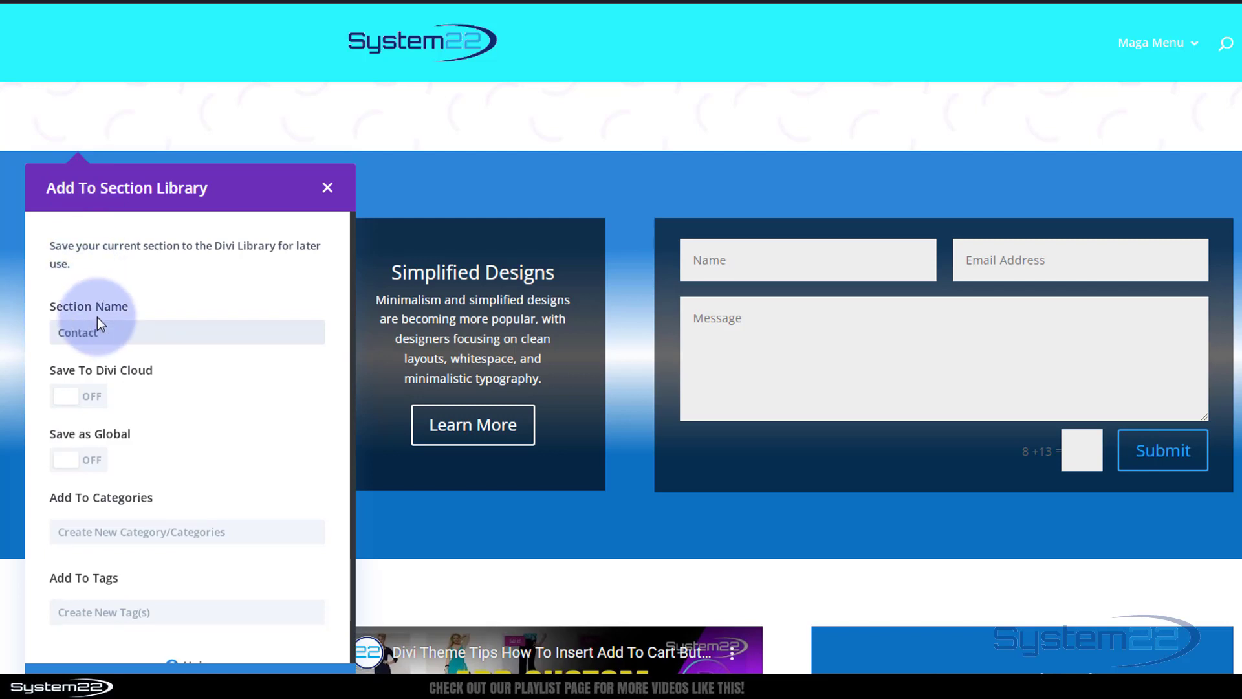
text( Form)
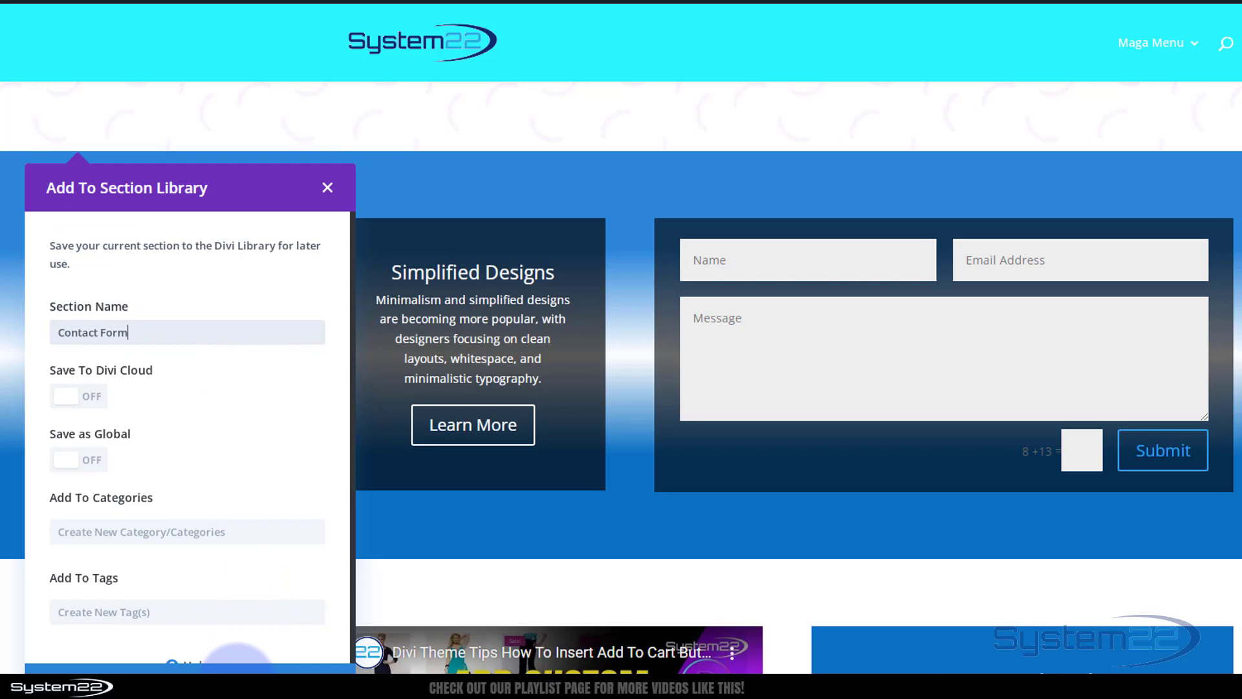
click(237, 666)
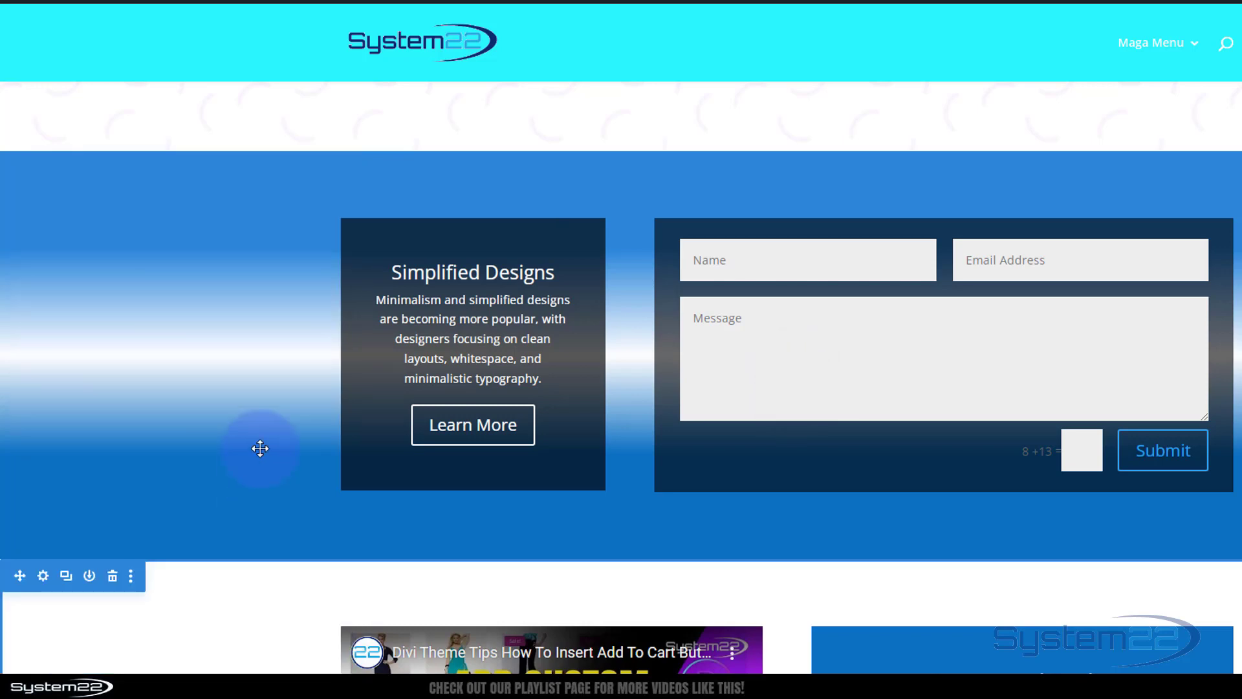
scroll(259, 447, down, 5)
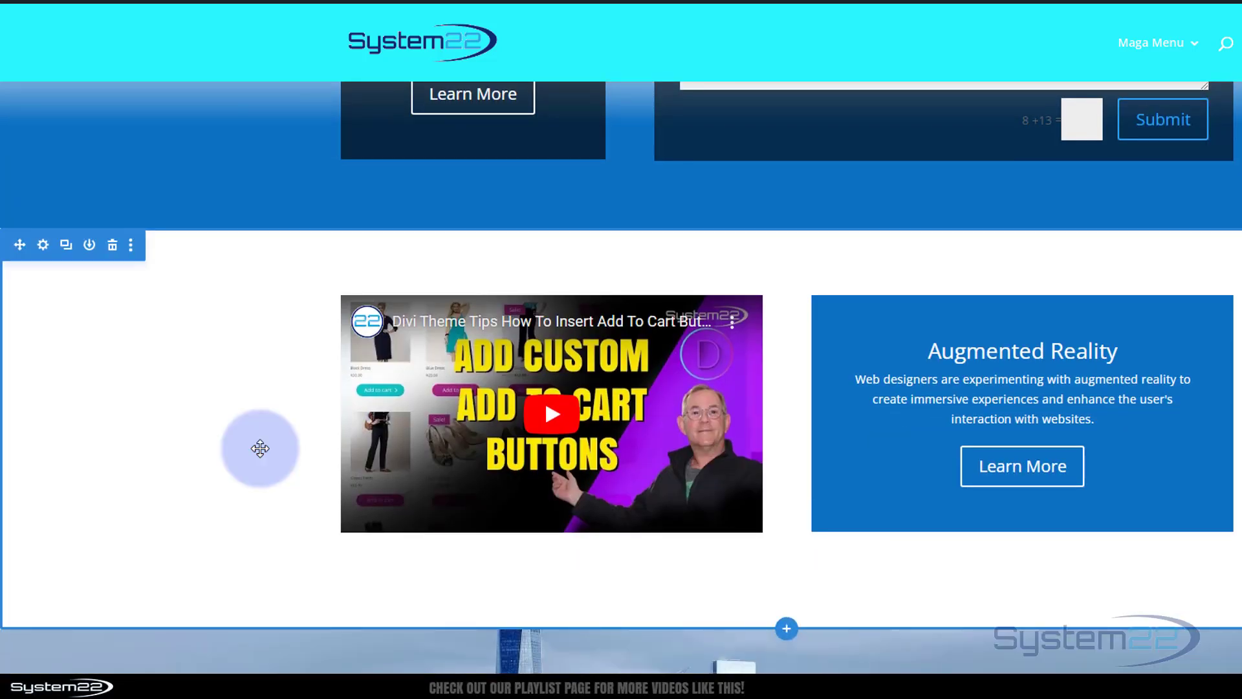
click(112, 246)
scroll(211, 621, up, 3)
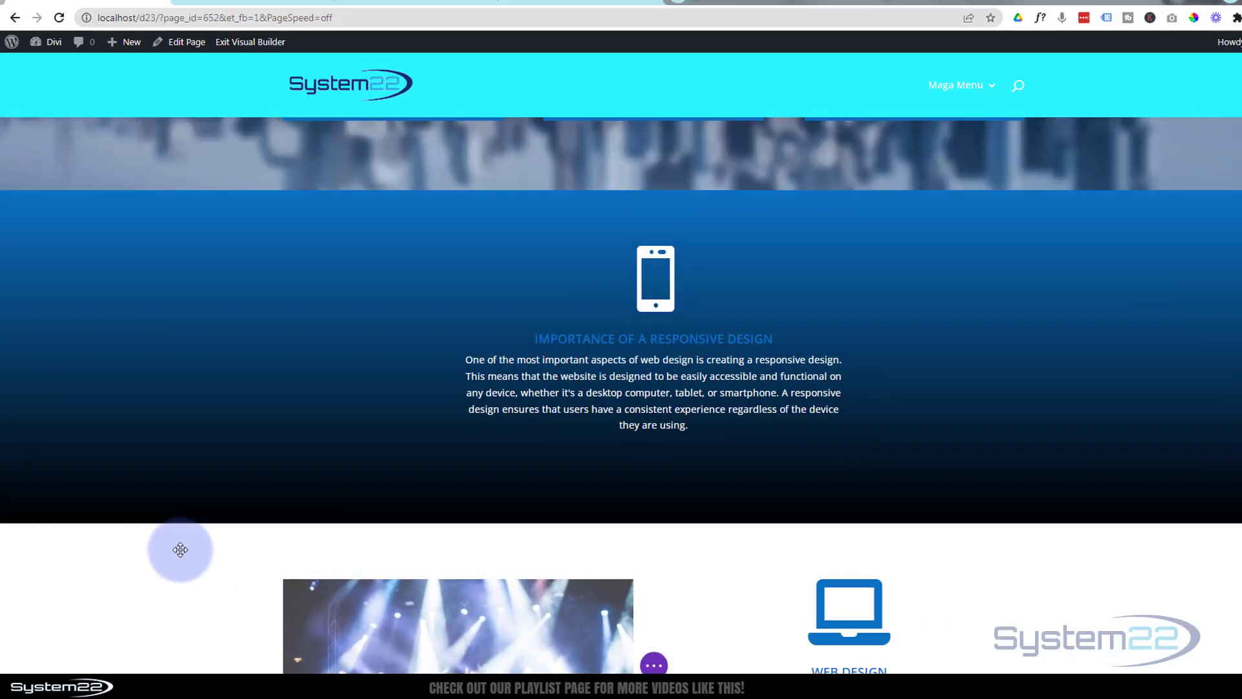
scroll(180, 549, up, 12)
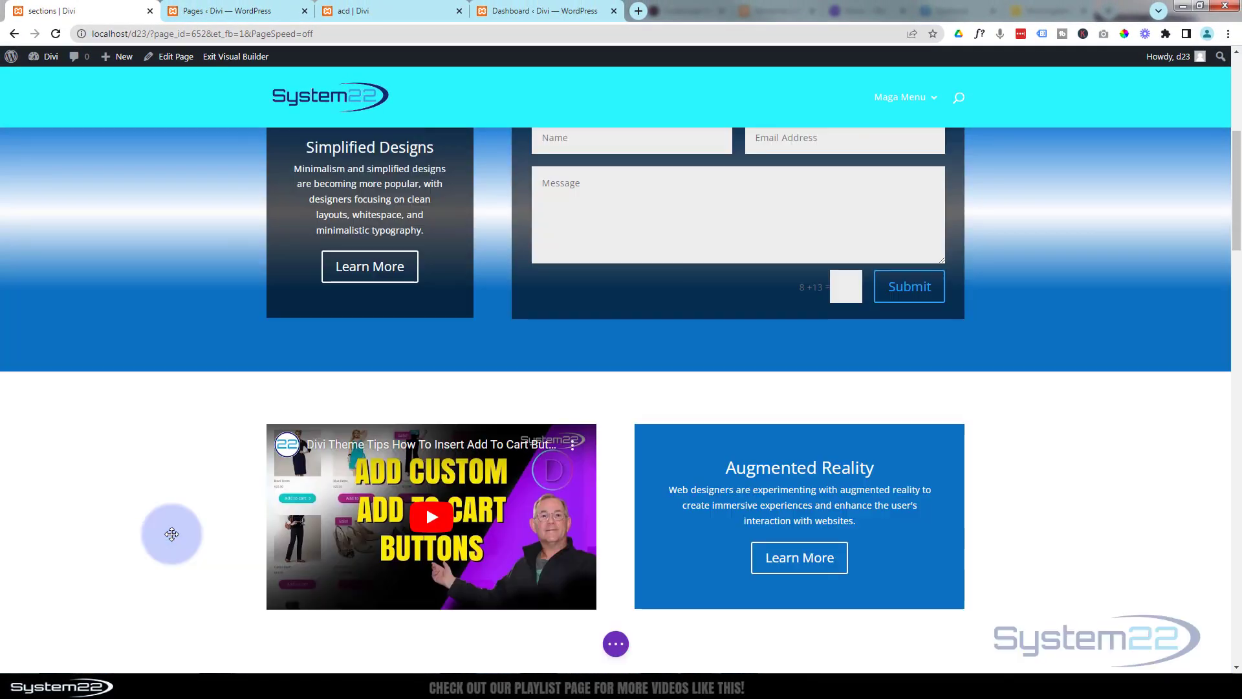
scroll(171, 533, up, 6)
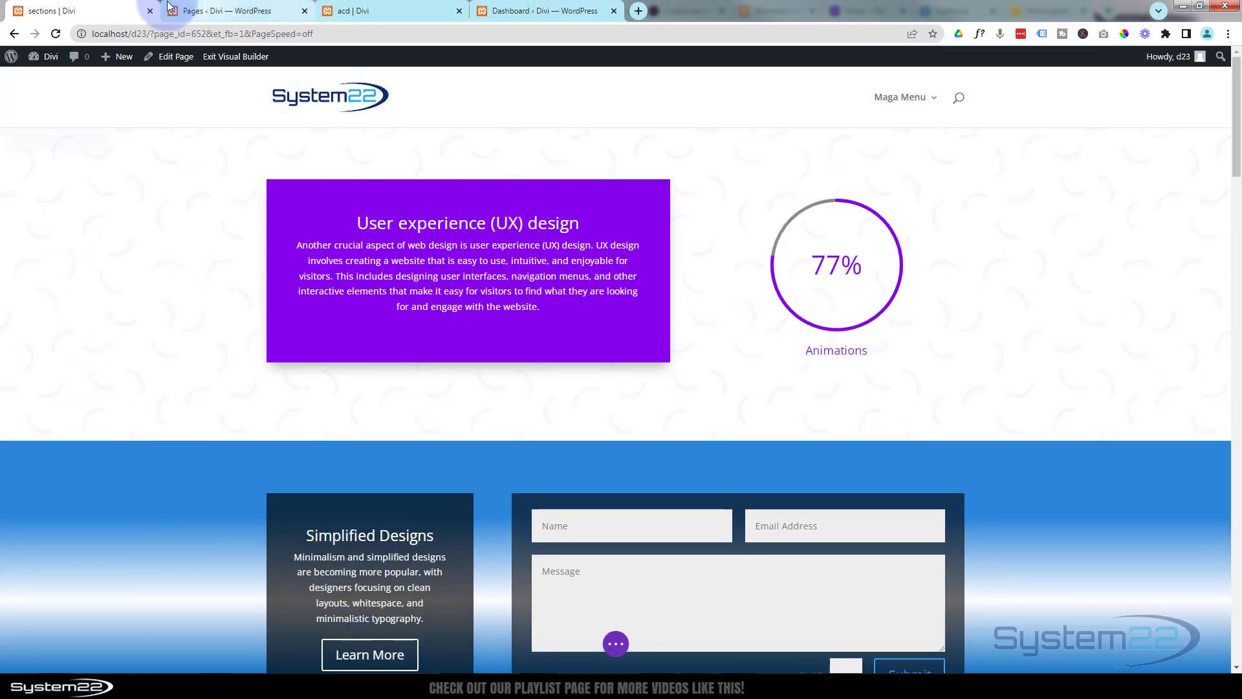
- Switch to the acd page and delete its existing card slider row
key(ctrl+3)
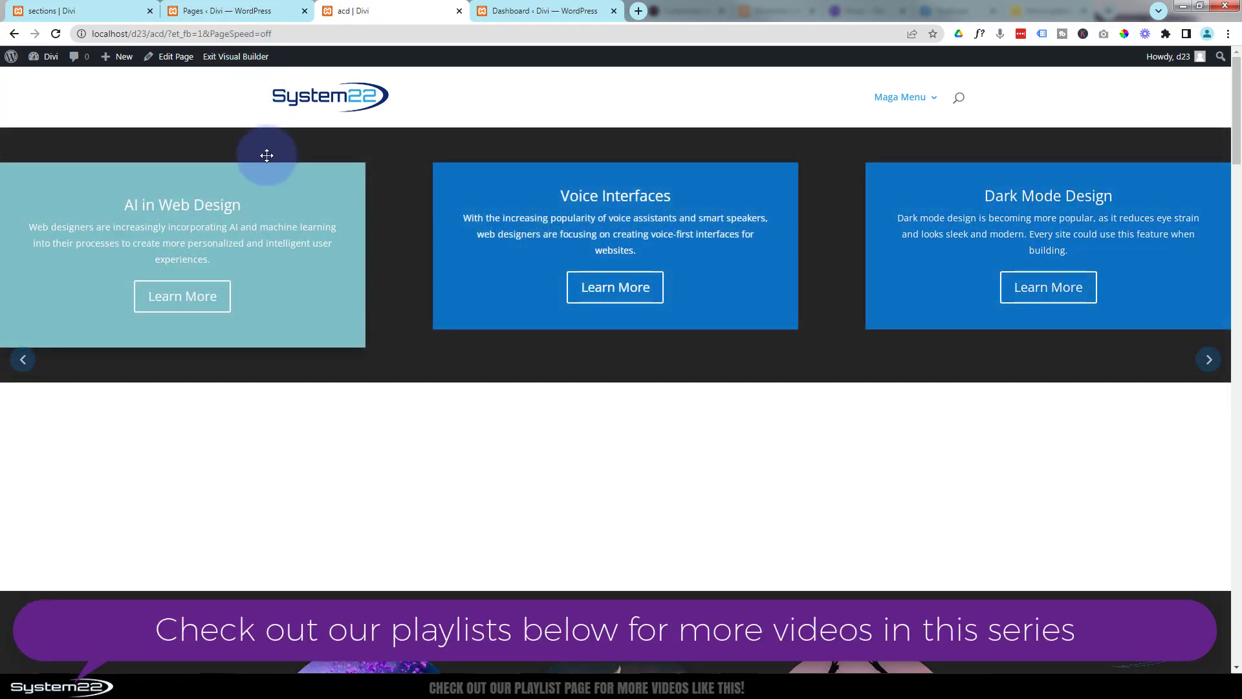
mouse_move(274, 203)
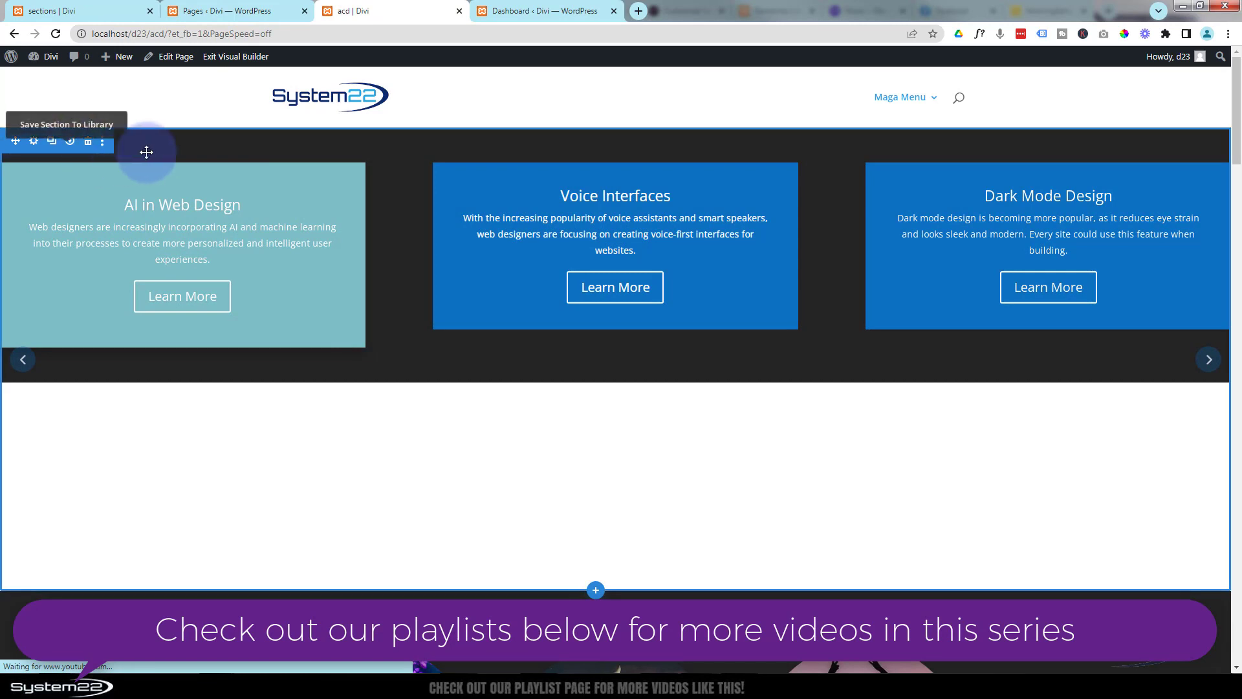
mouse_move(179, 173)
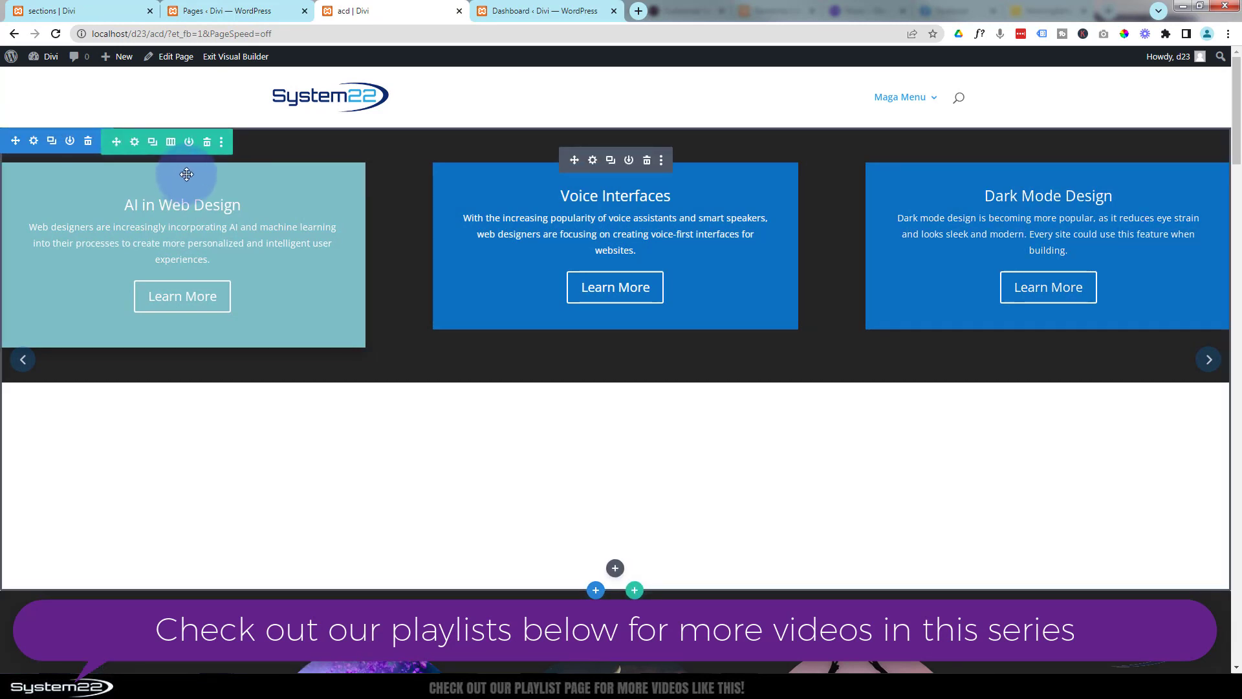
click(207, 145)
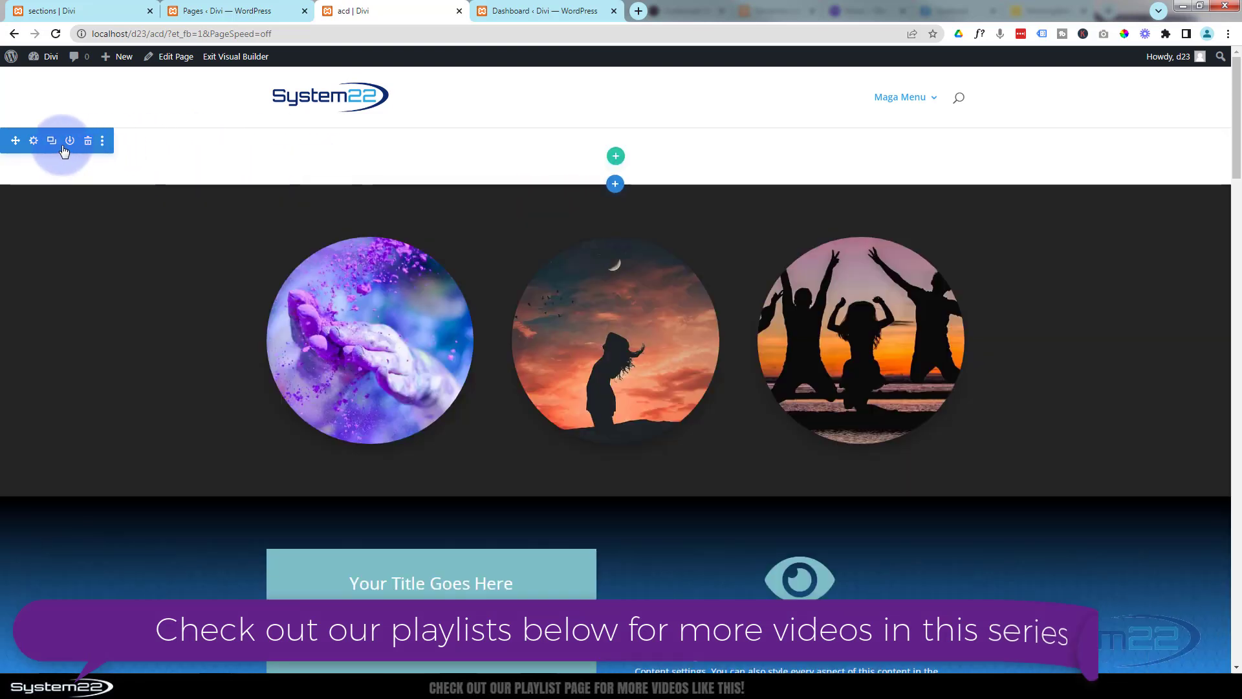
- Add a single-column row to the empty top section and insert a Wow Smart Slider module
click(616, 159)
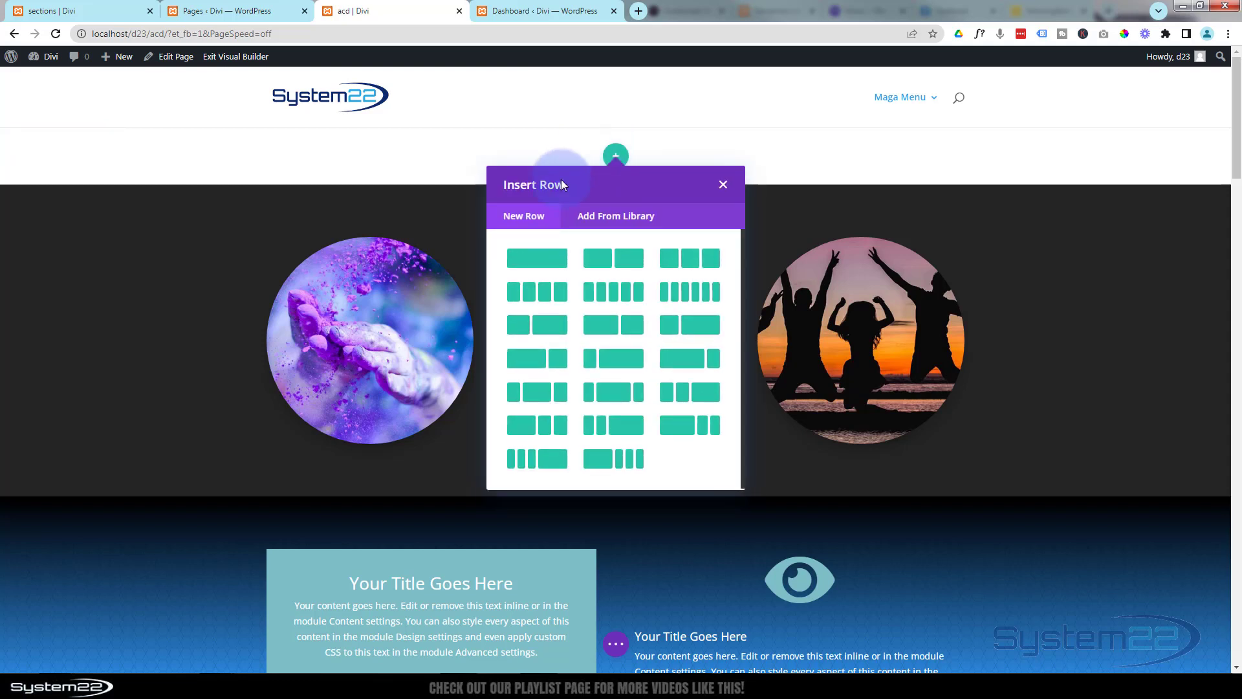
click(540, 260)
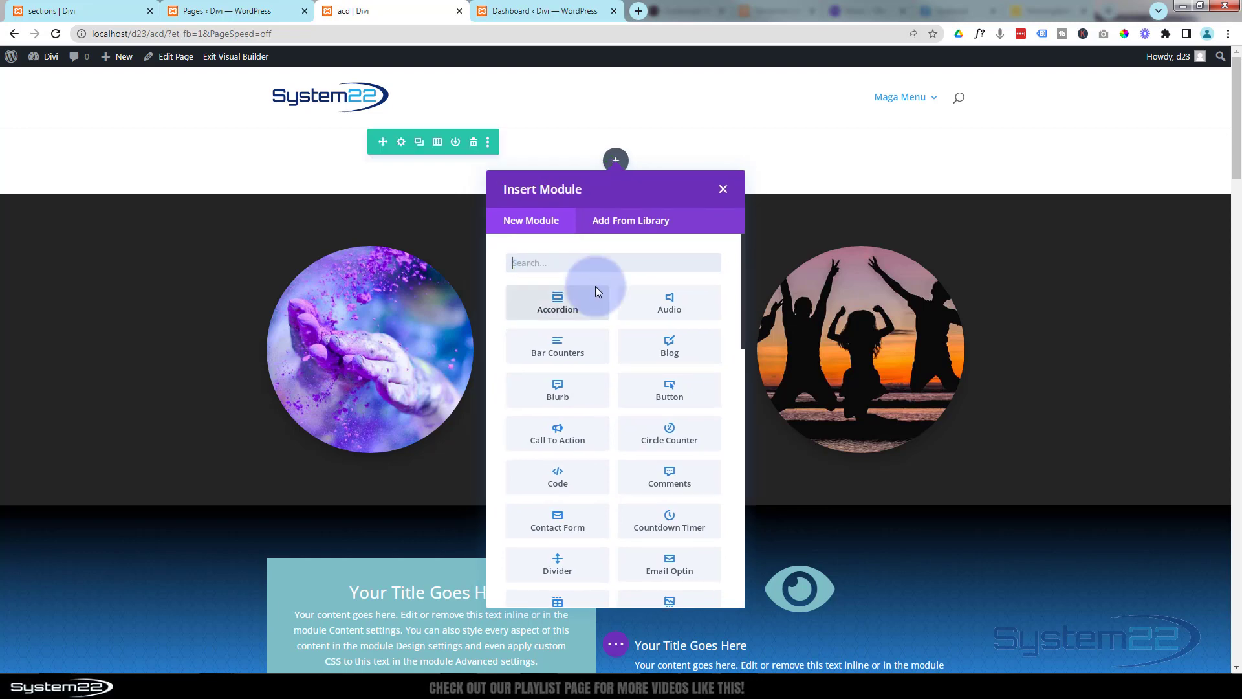
scroll(595, 286, down, 5)
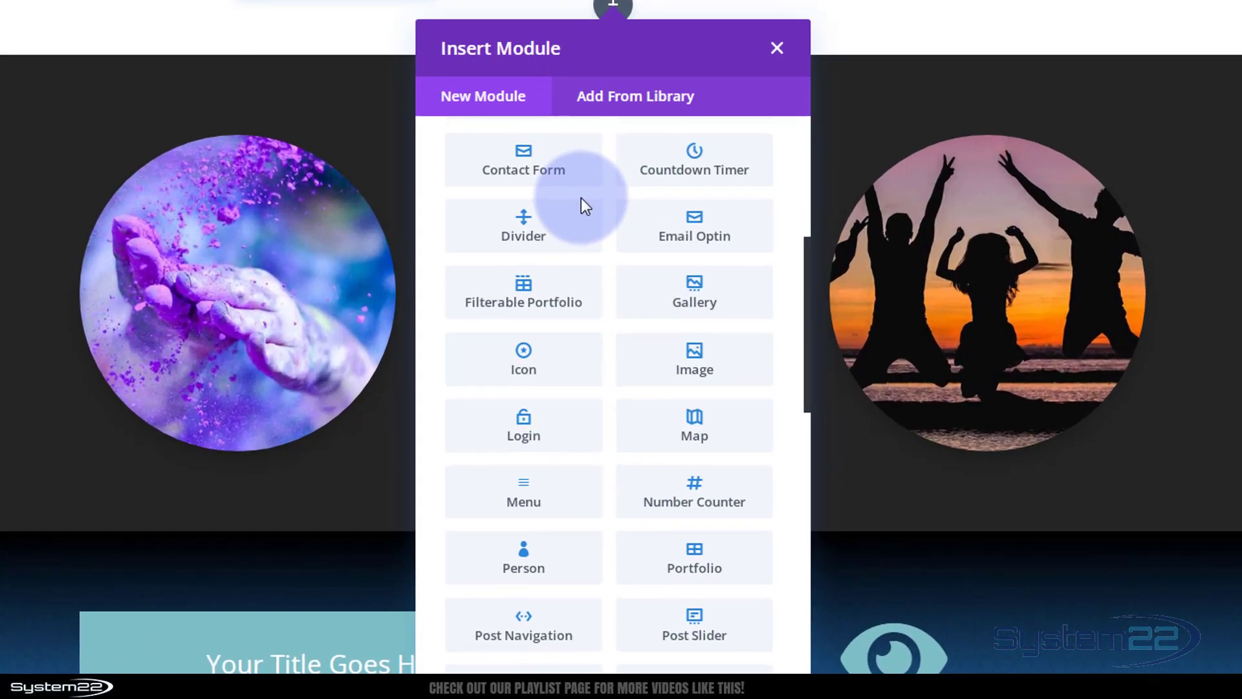
scroll(540, 207, down, 8)
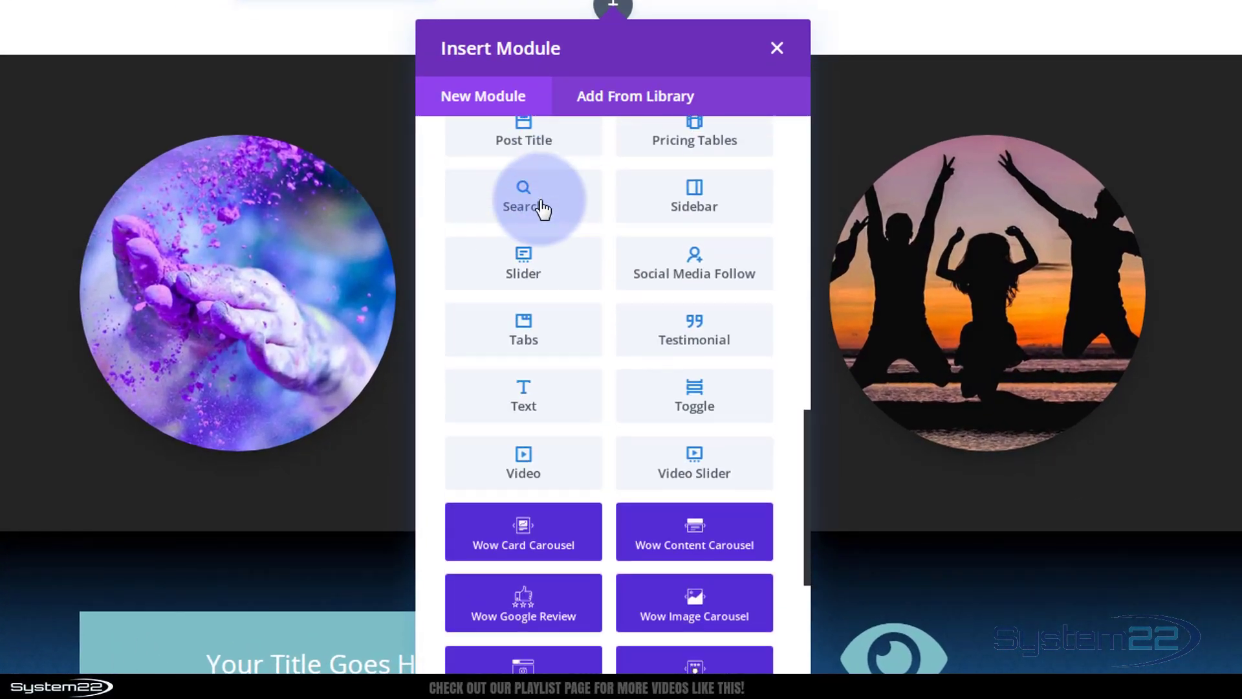
scroll(540, 207, down, 4)
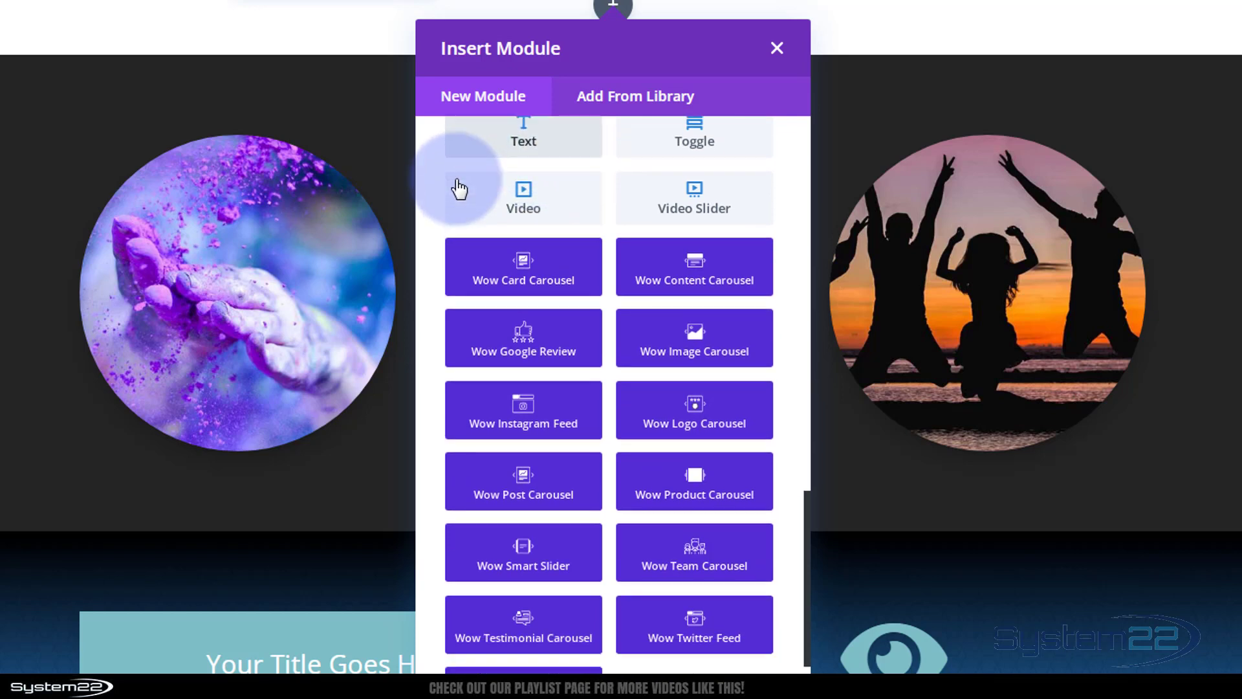
scroll(456, 190, down, 1)
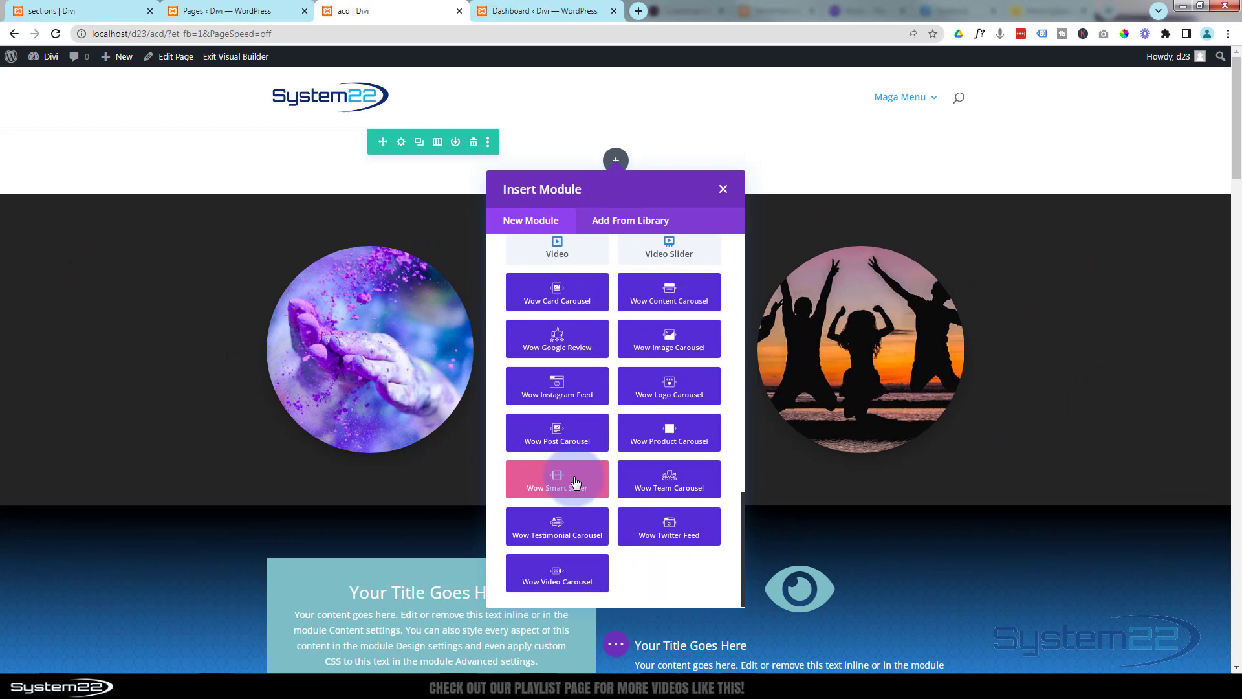
click(575, 481)
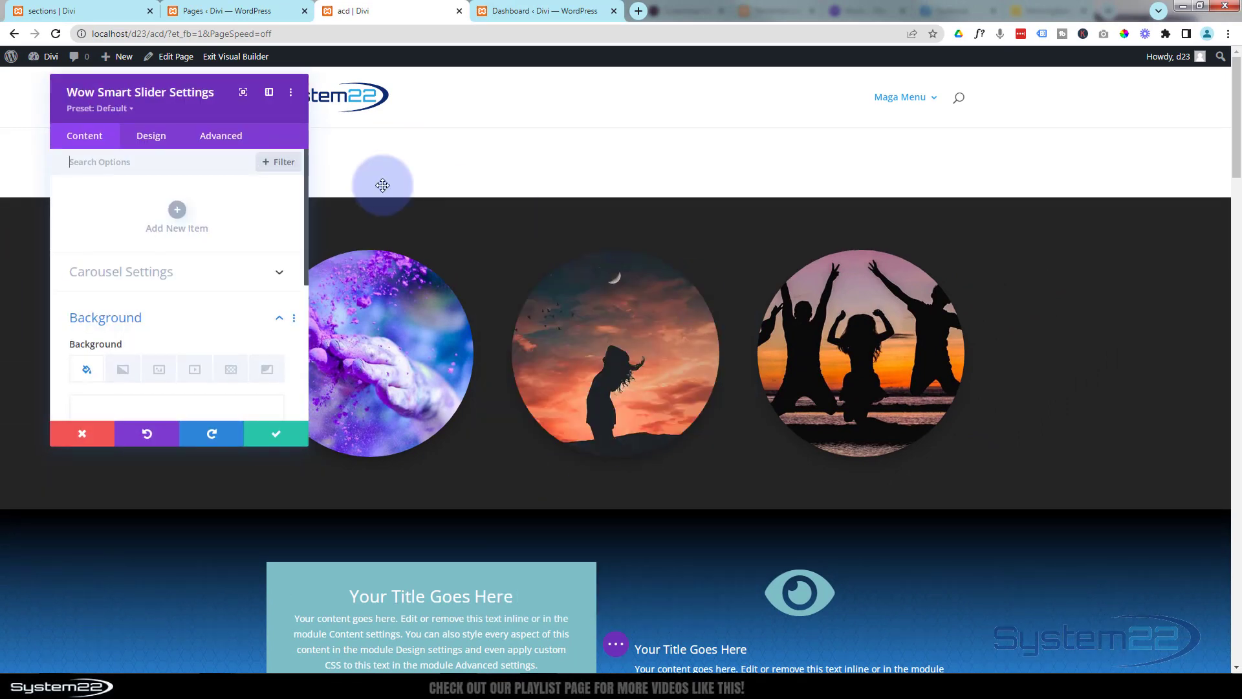
- In Carousel Settings, set Animation Speed to 1500ms and Autoplay Speed to 4000ms
drag(222, 115, 754, 95)
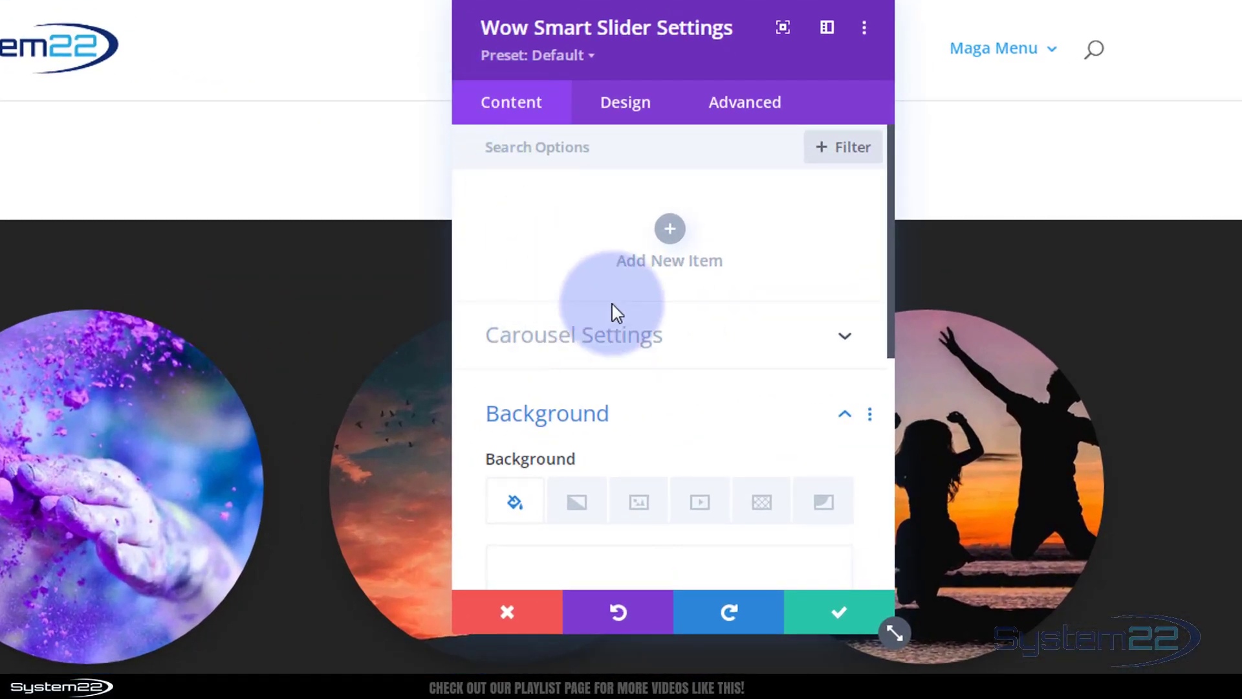
click(691, 346)
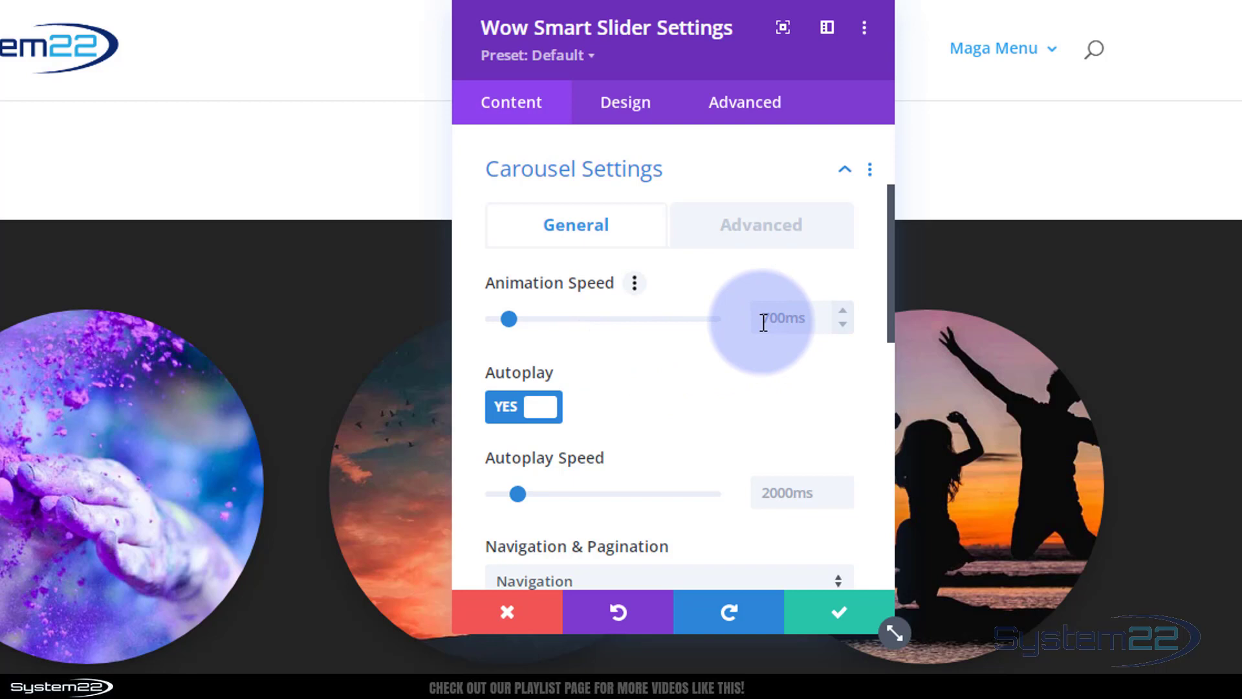
click(758, 288)
text(1500ms)
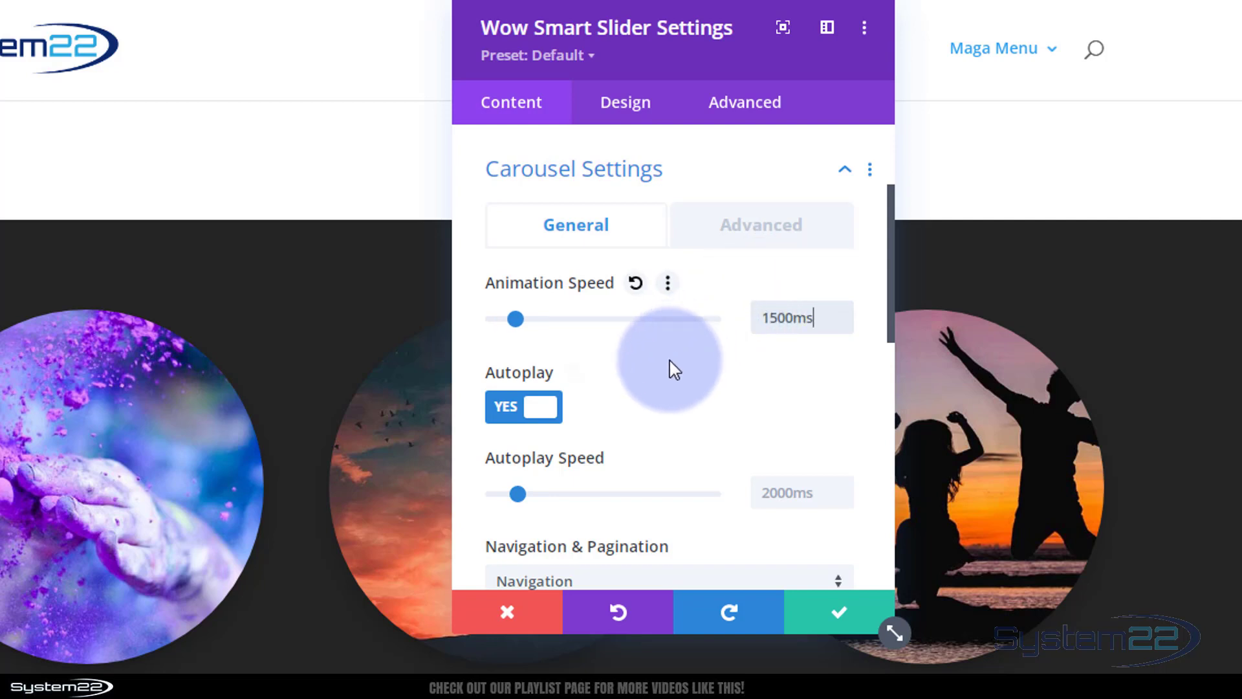
scroll(647, 350, down, 2)
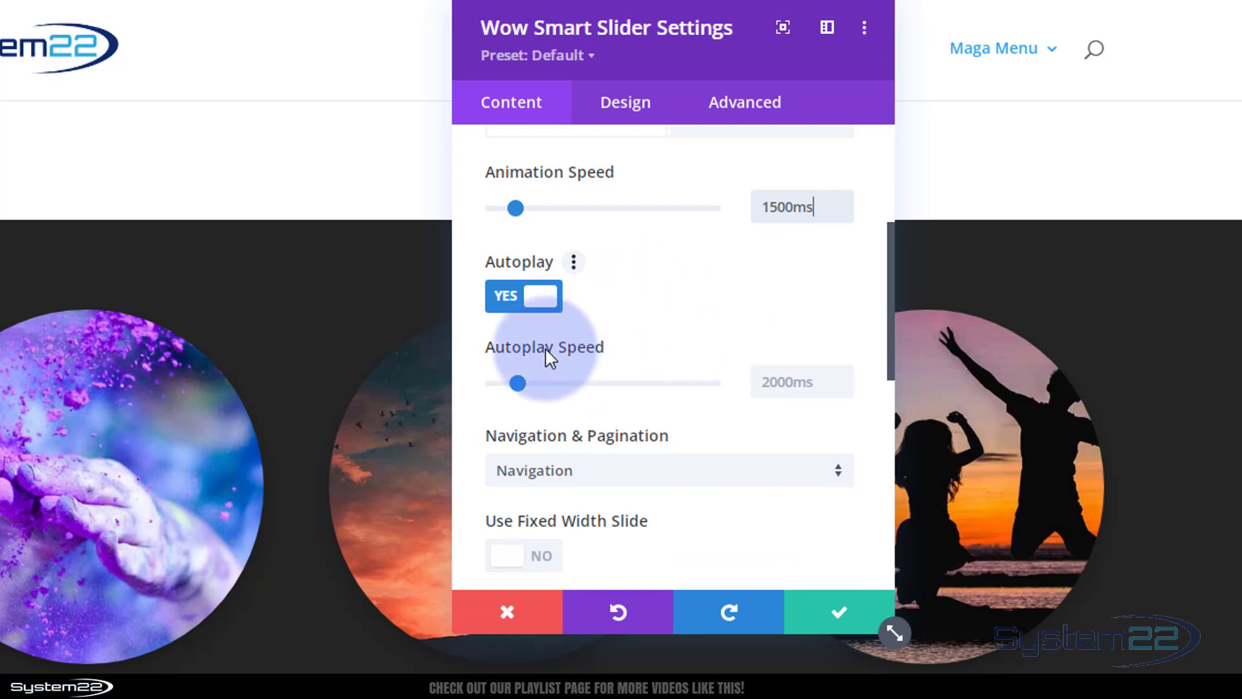
click(764, 382)
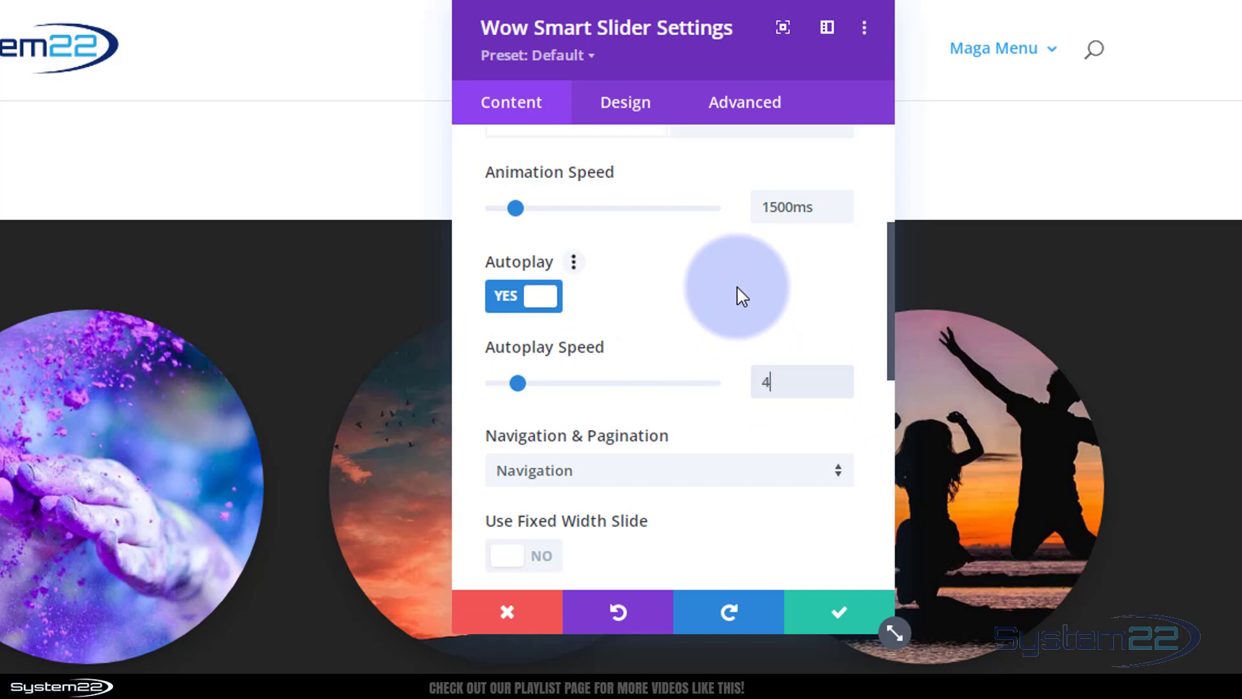
text(4ms00)
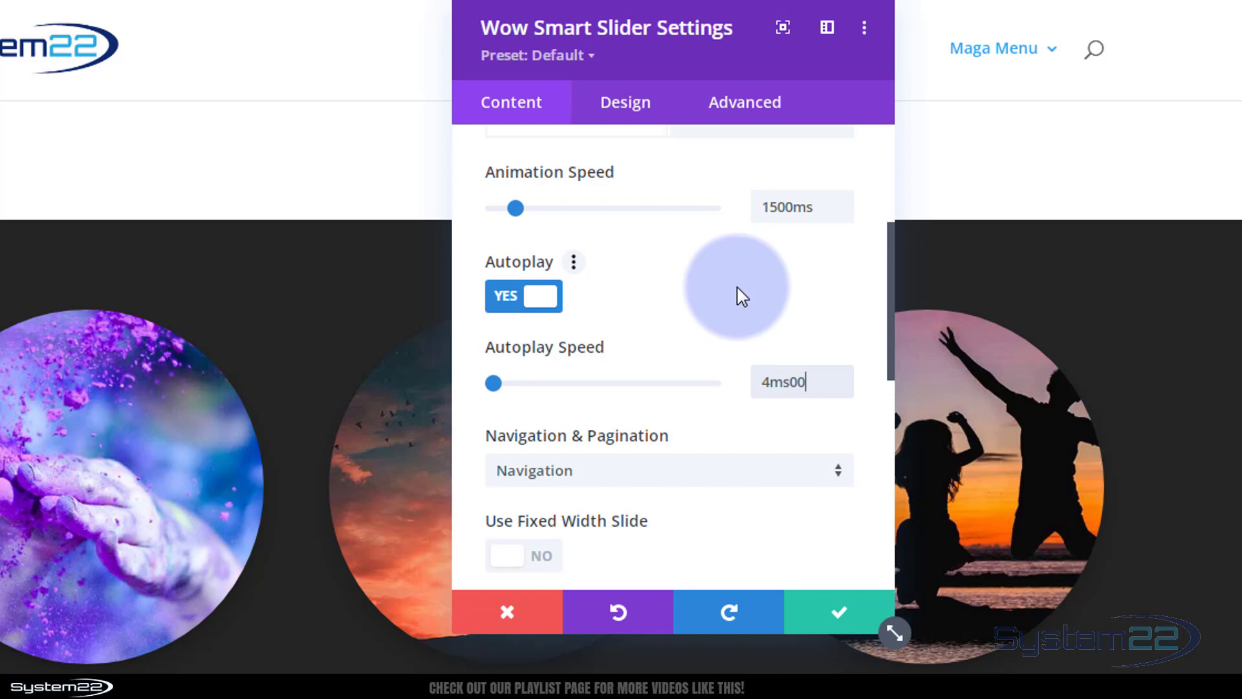
text(ms)
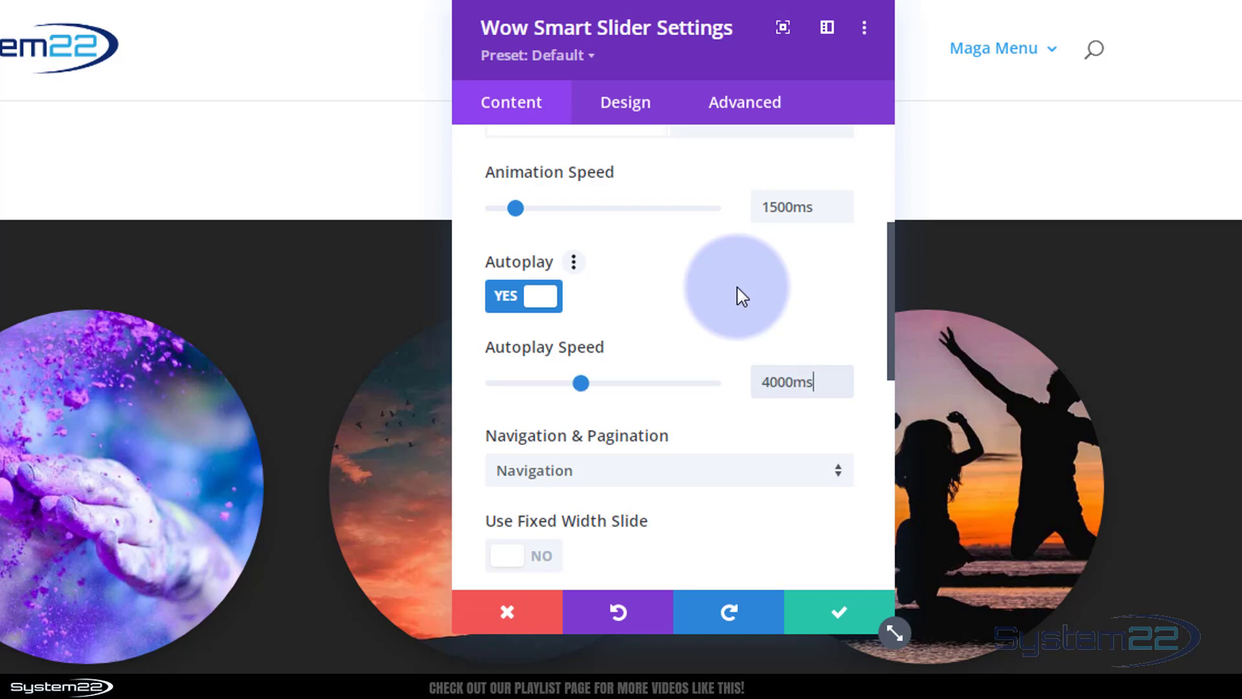
scroll(731, 283, down, 3)
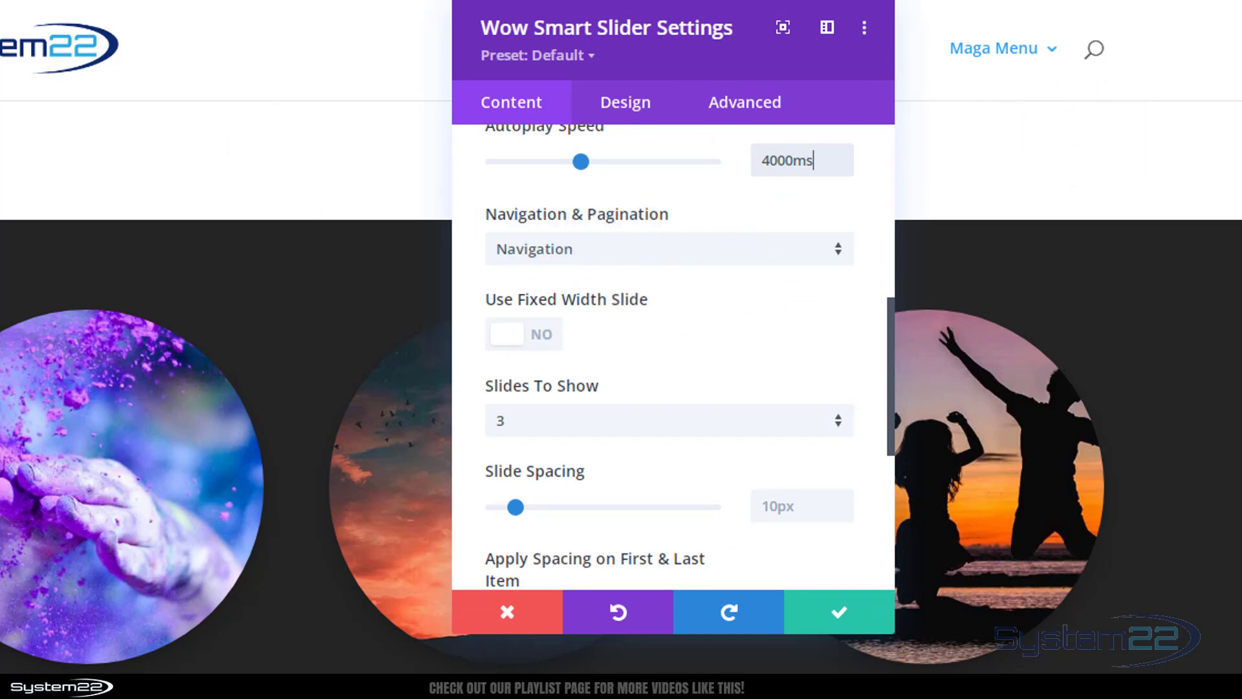
- Keep navigation arrows only, show 1 slide at a time, and set Slide Spacing to 0px
click(720, 266)
click(657, 409)
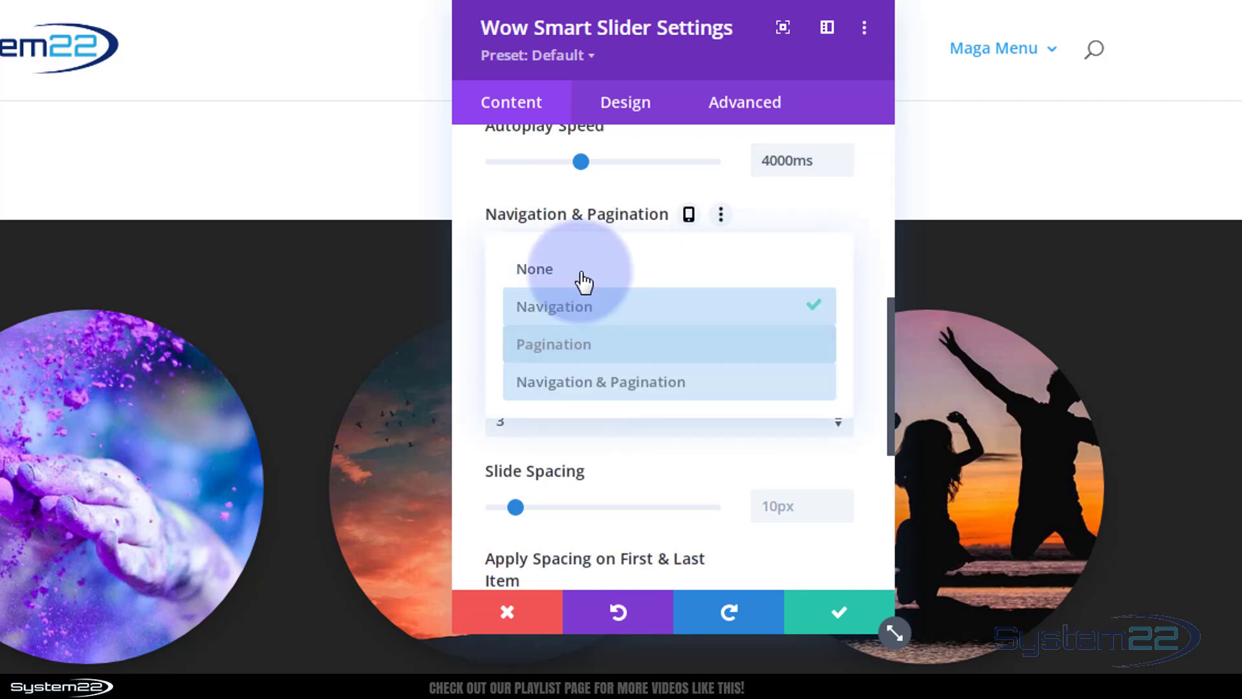
click(479, 272)
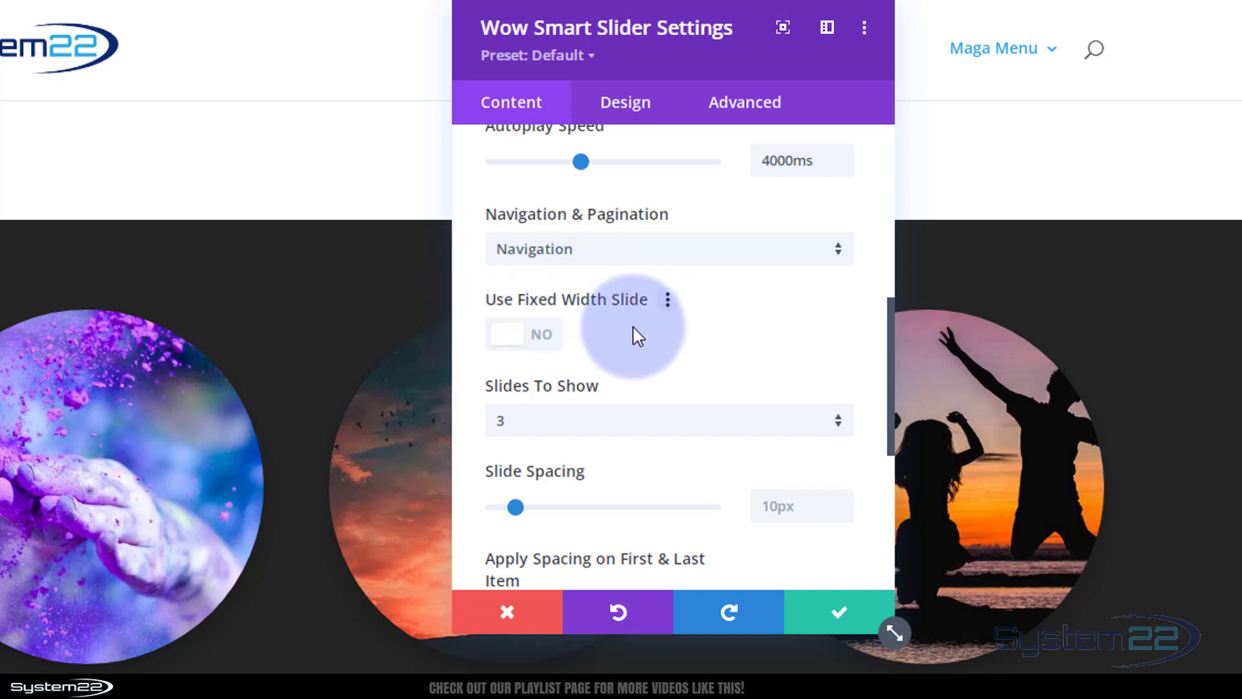
scroll(634, 336, down, 3)
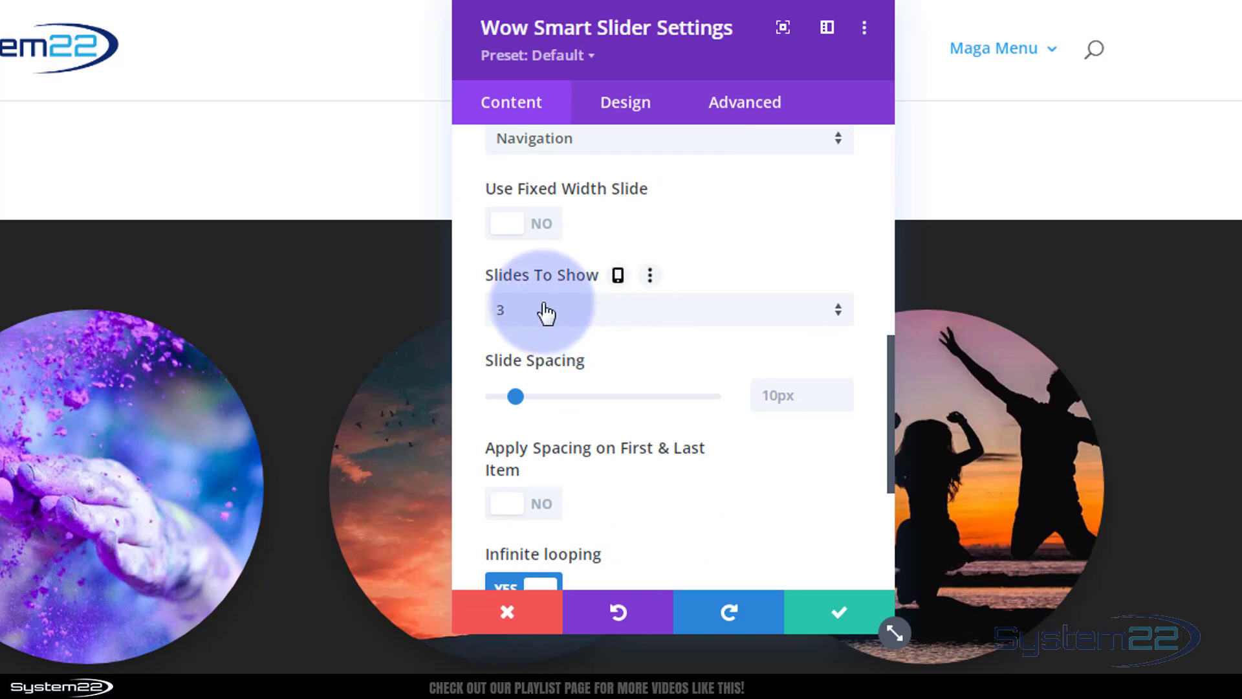
click(544, 313)
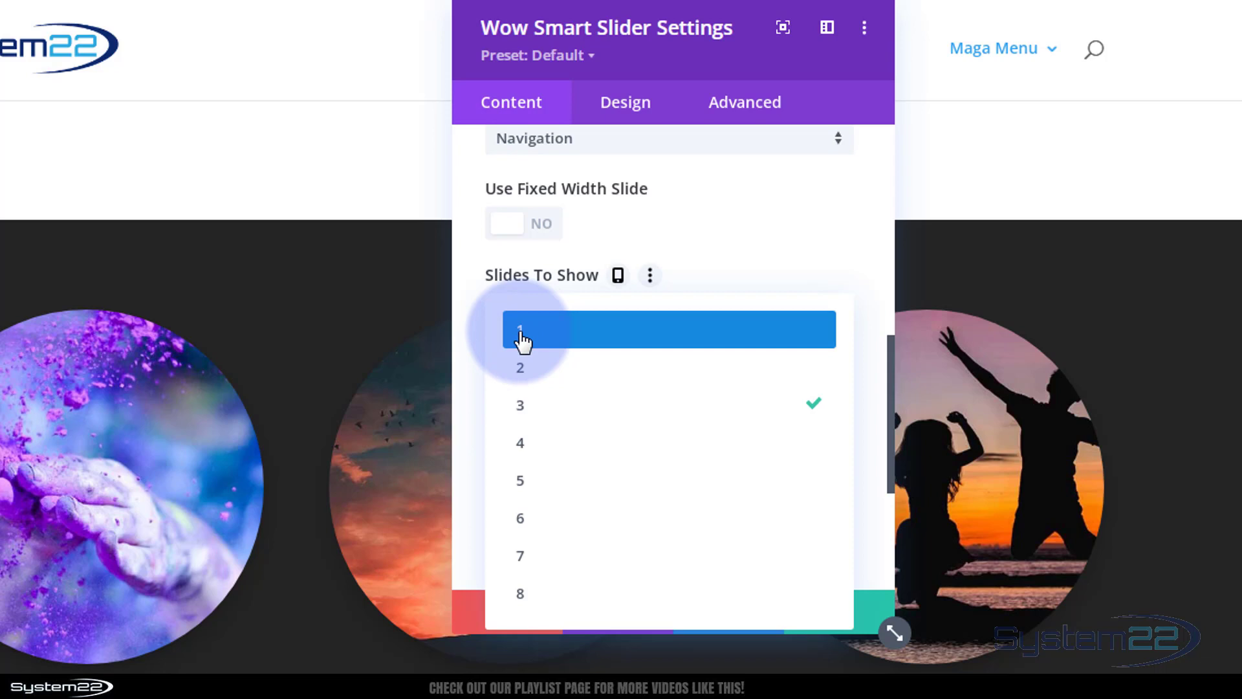
click(522, 336)
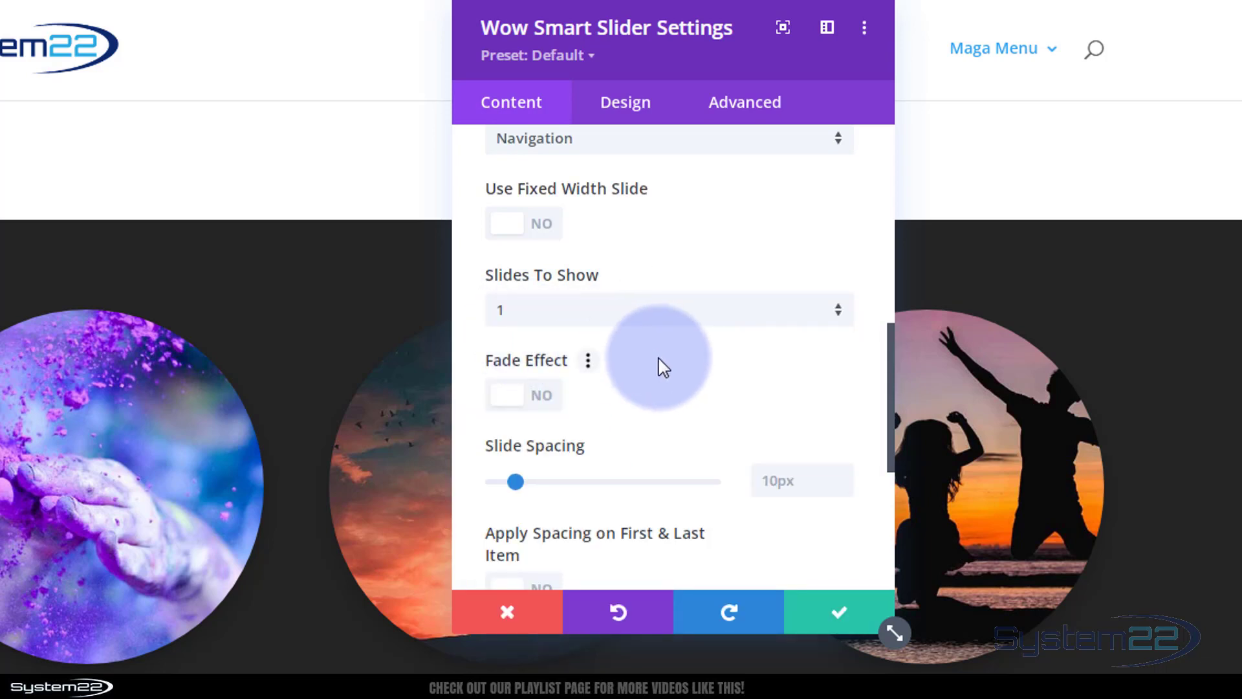
scroll(663, 367, down, 3)
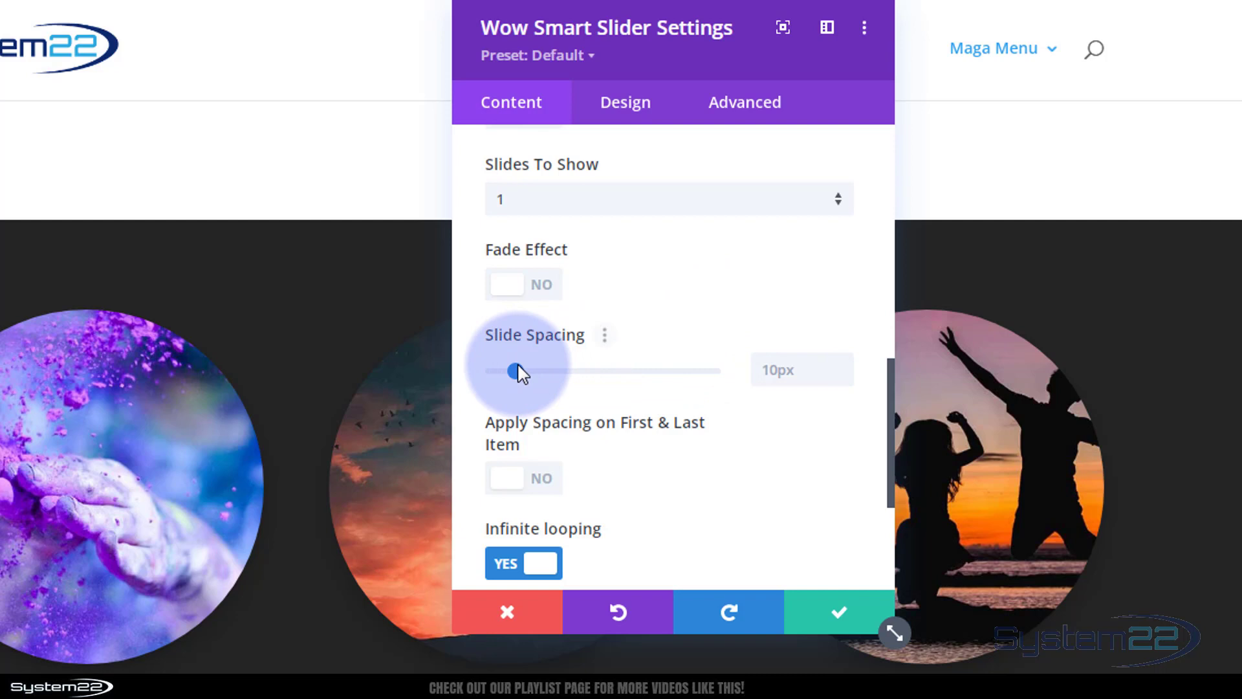
drag(515, 370, 473, 368)
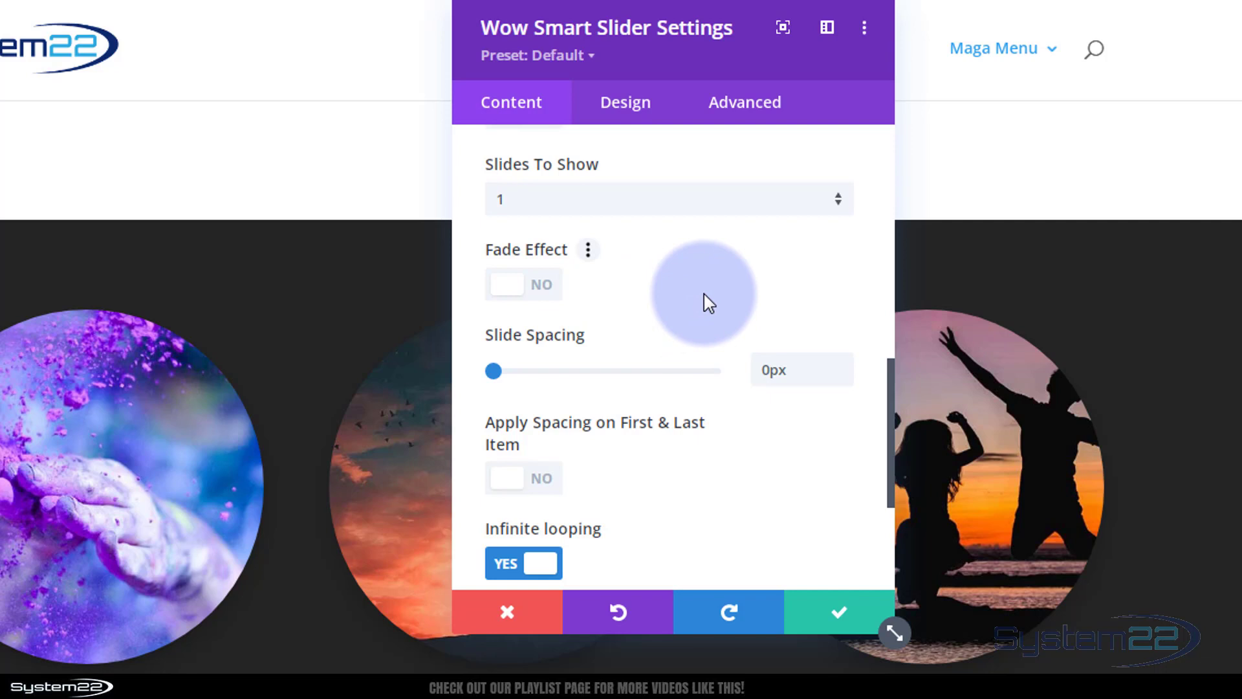
scroll(708, 301, down, 4)
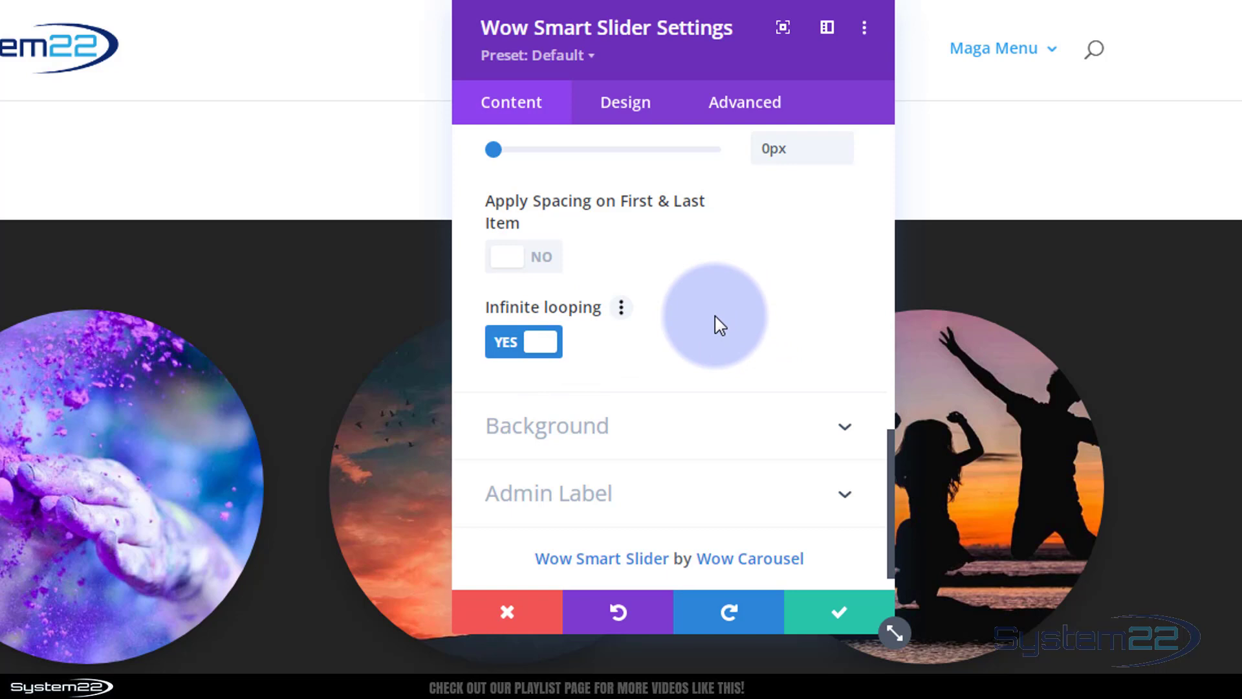
scroll(716, 315, up, 3)
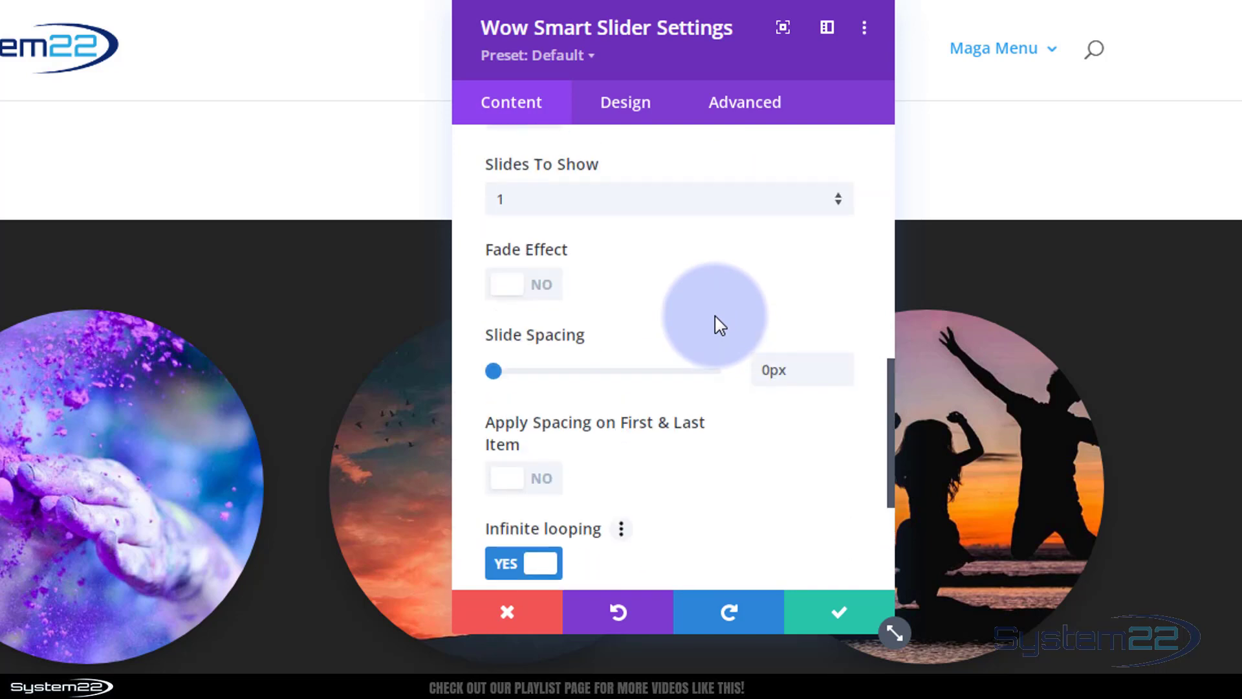
scroll(716, 316, up, 6)
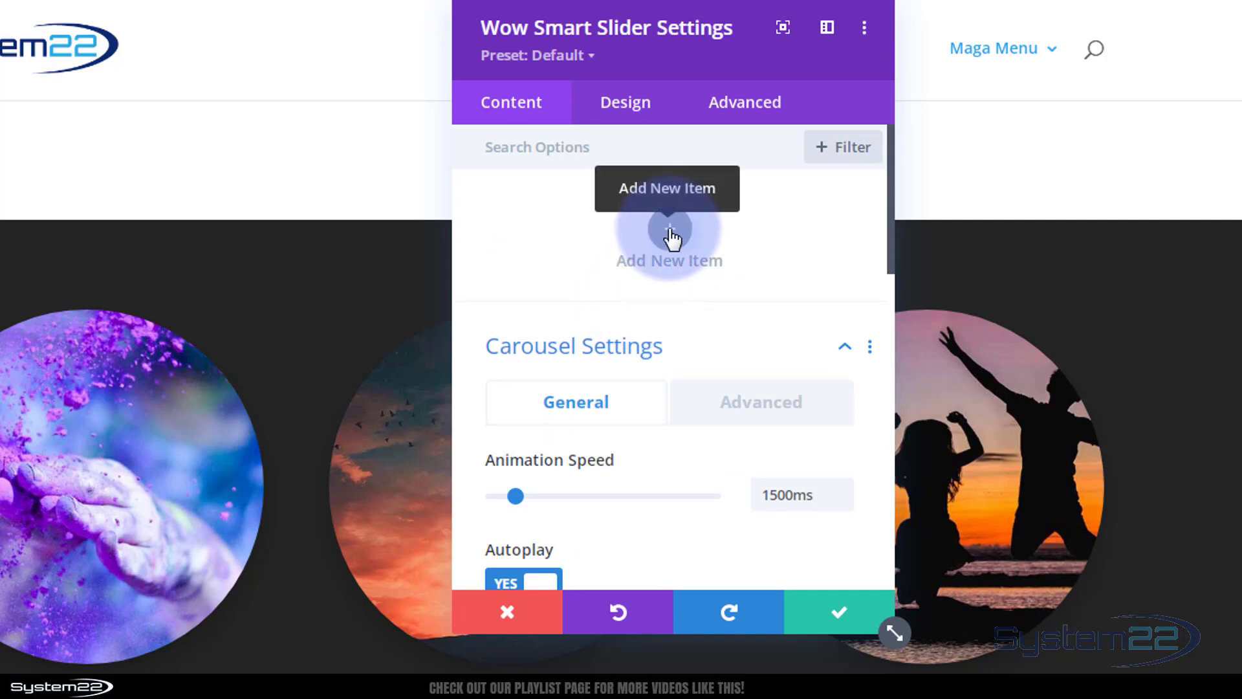
- Add a slide using the Hero2 library section, label it Hero, and save it
click(670, 229)
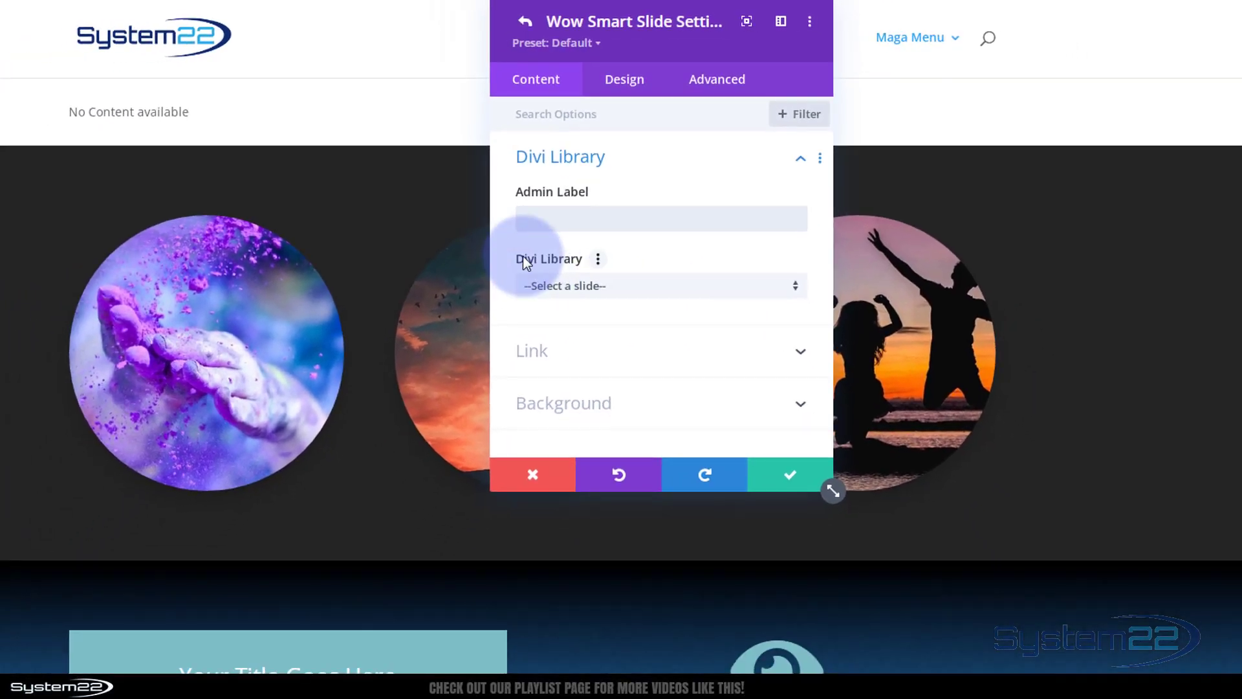
click(626, 286)
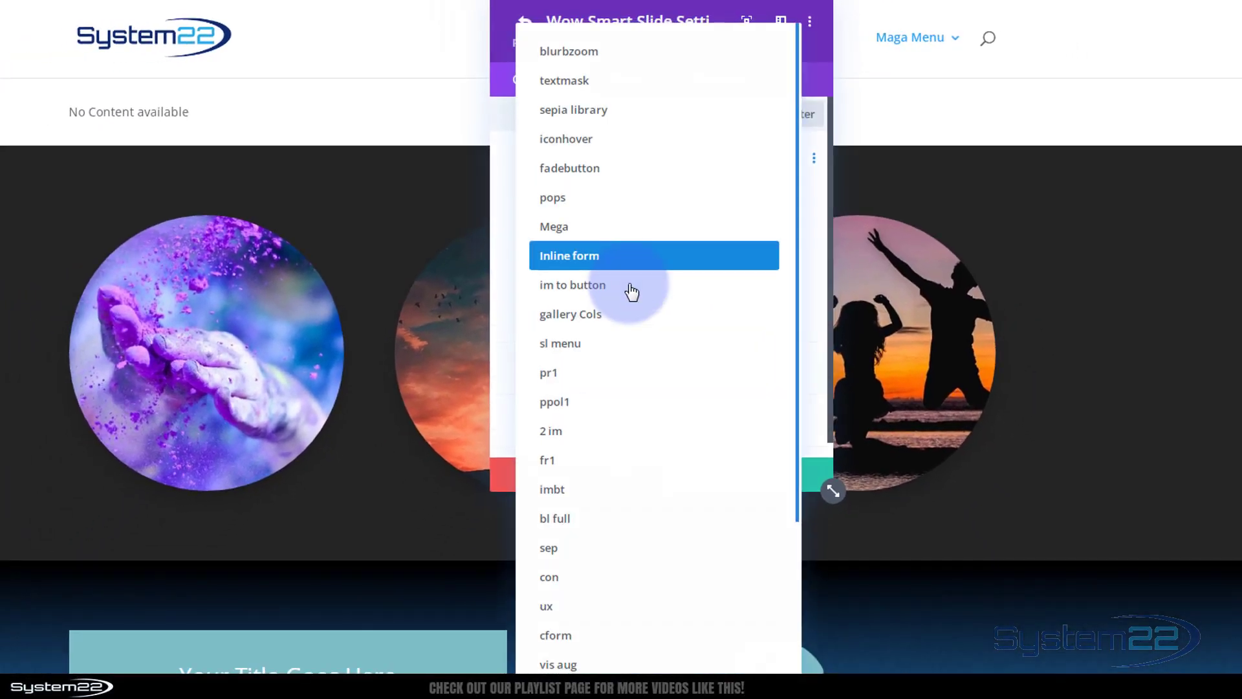
scroll(647, 522, down, 4)
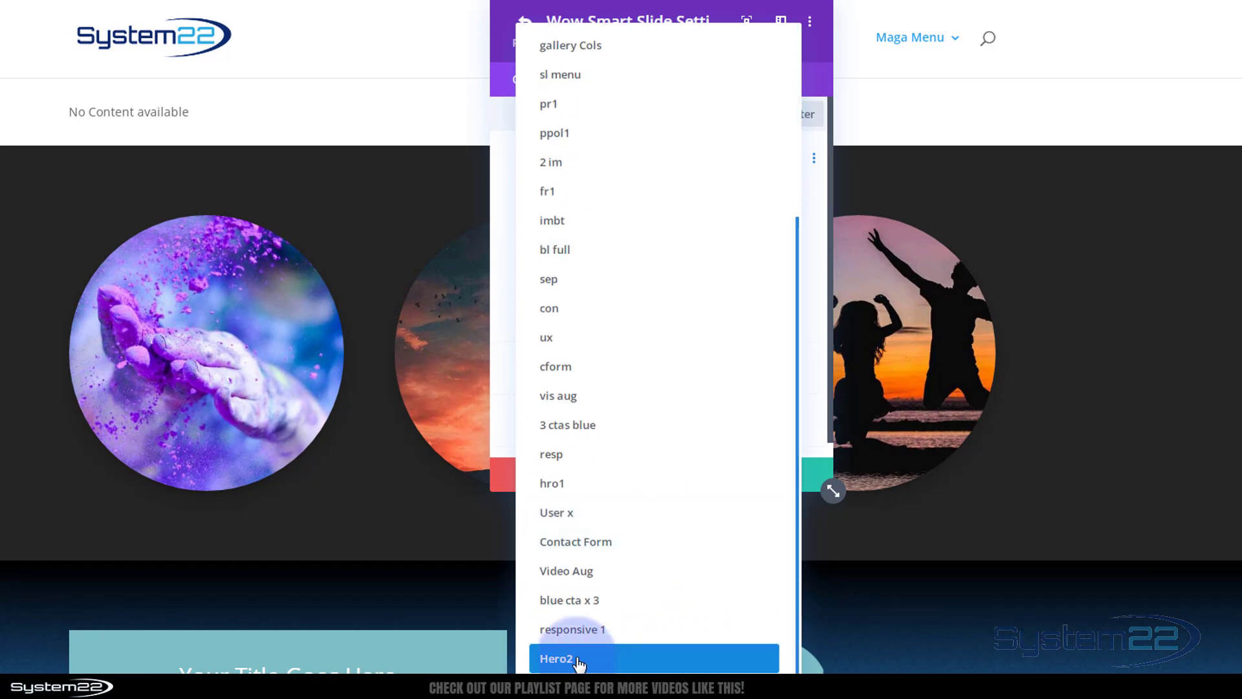
click(579, 659)
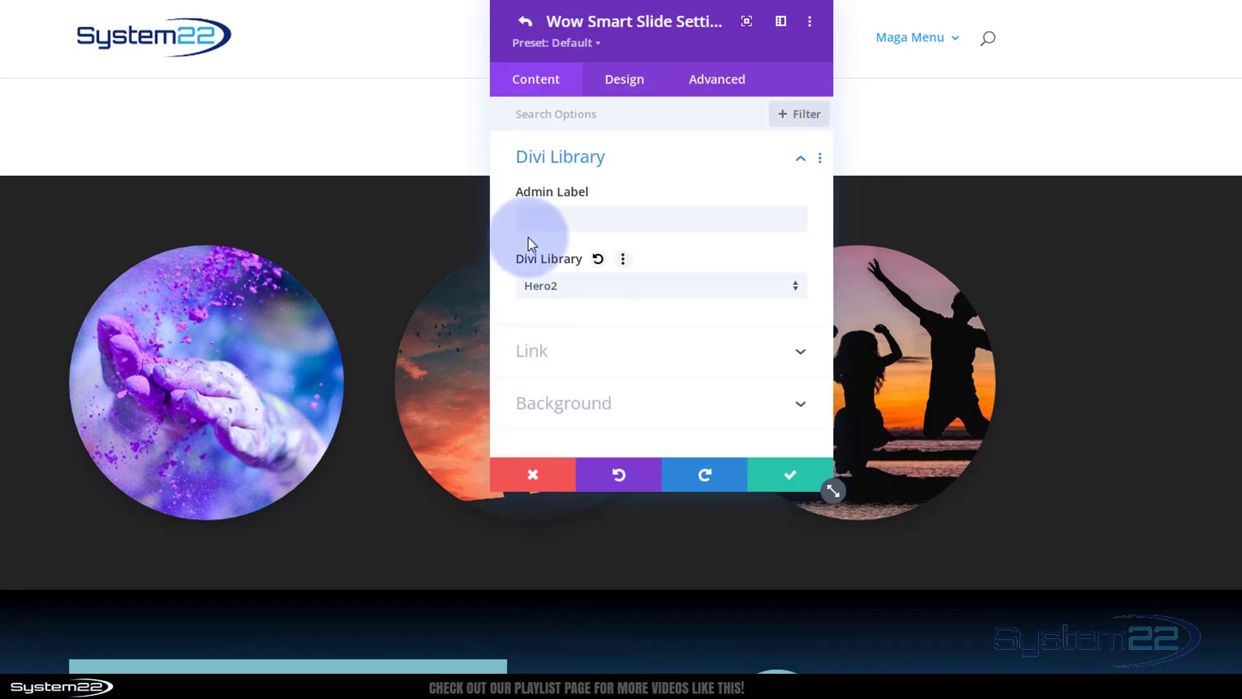
click(538, 220)
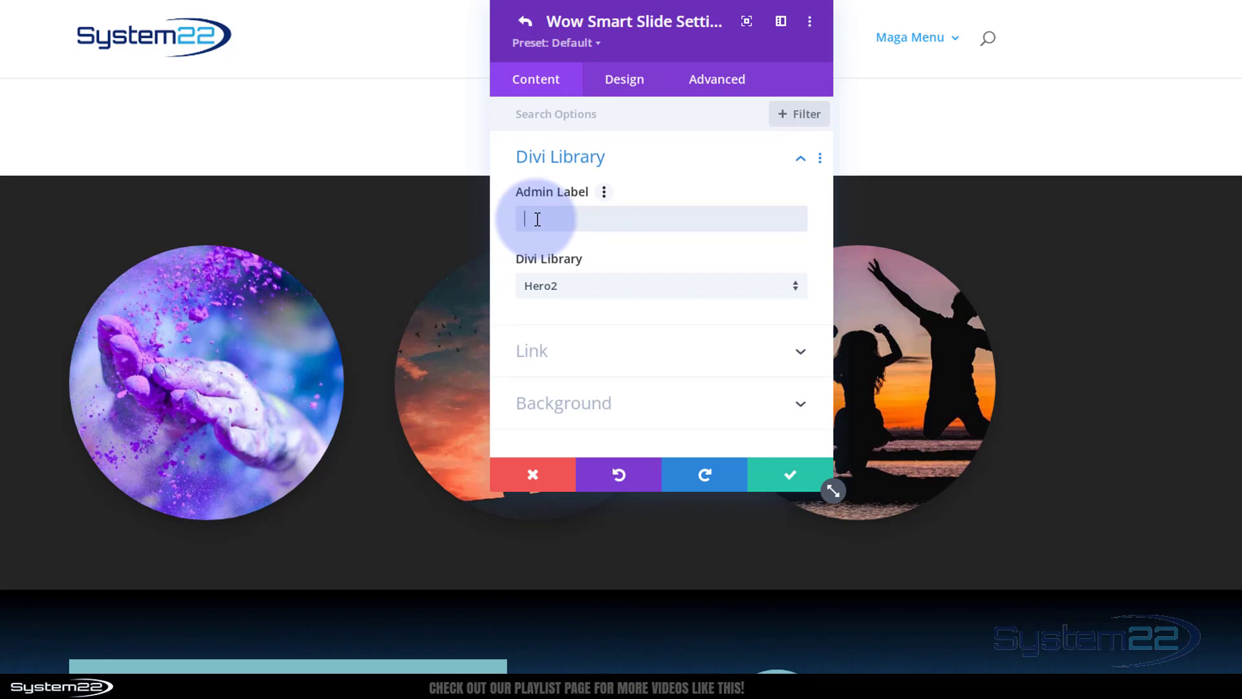
text(Hero)
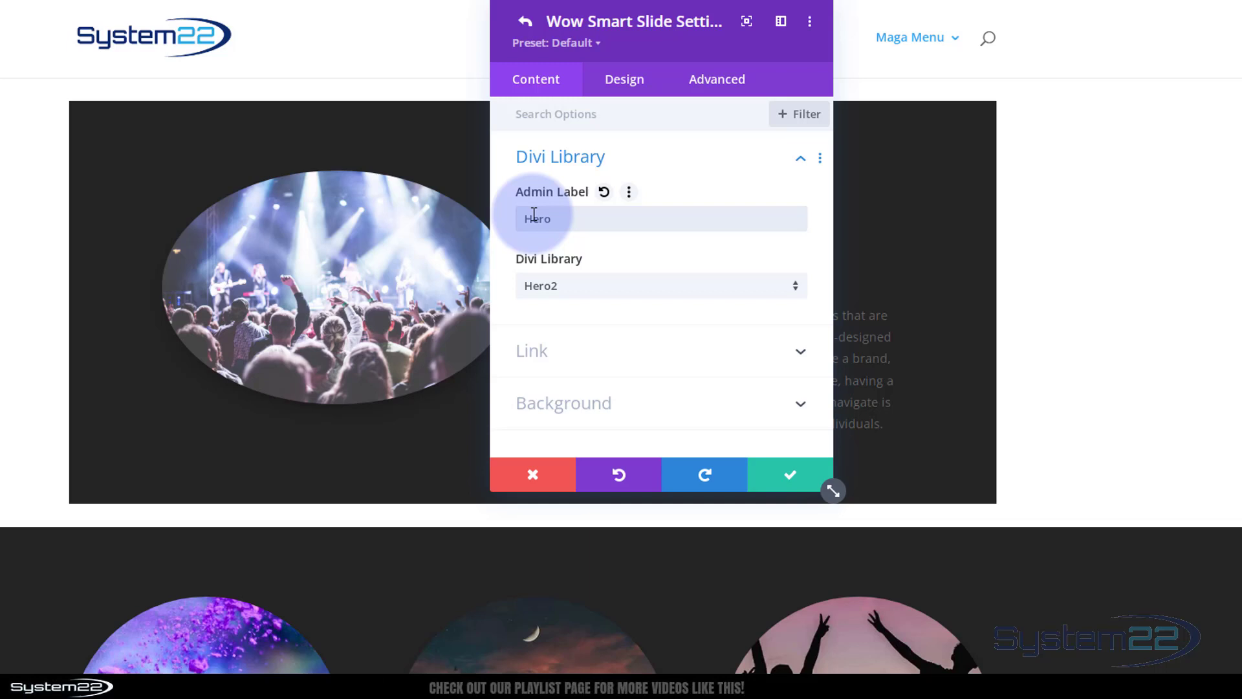
click(786, 478)
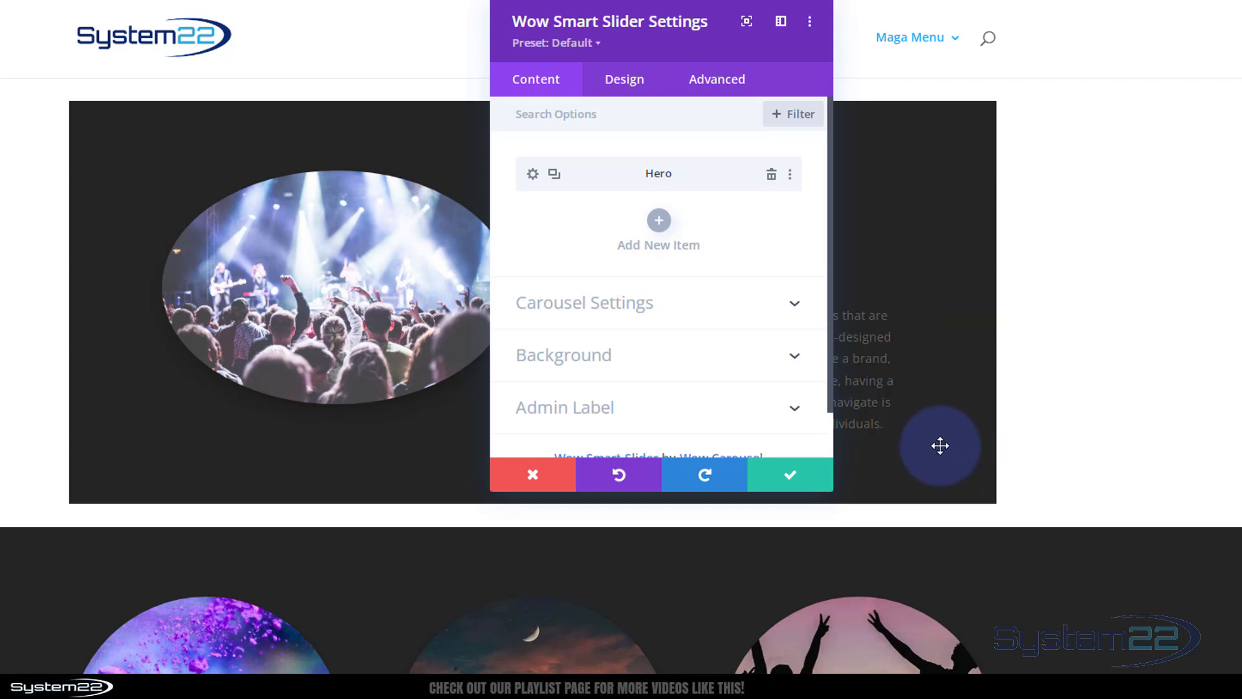
click(794, 486)
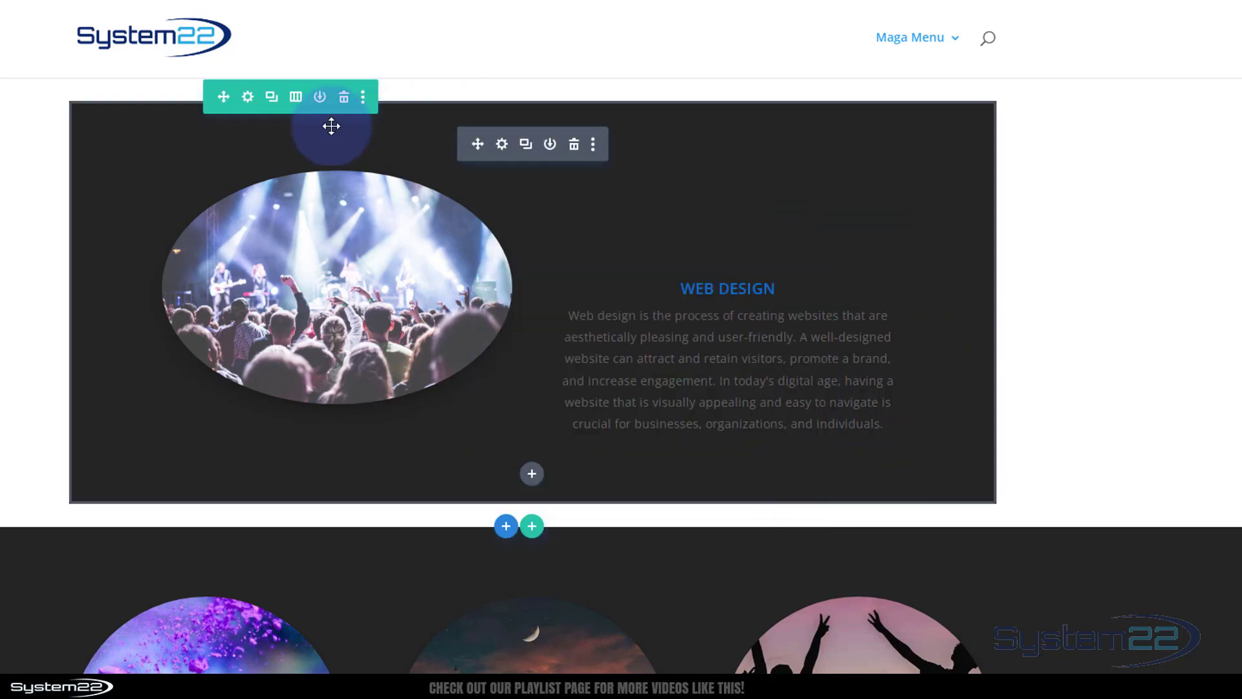
click(90, 71)
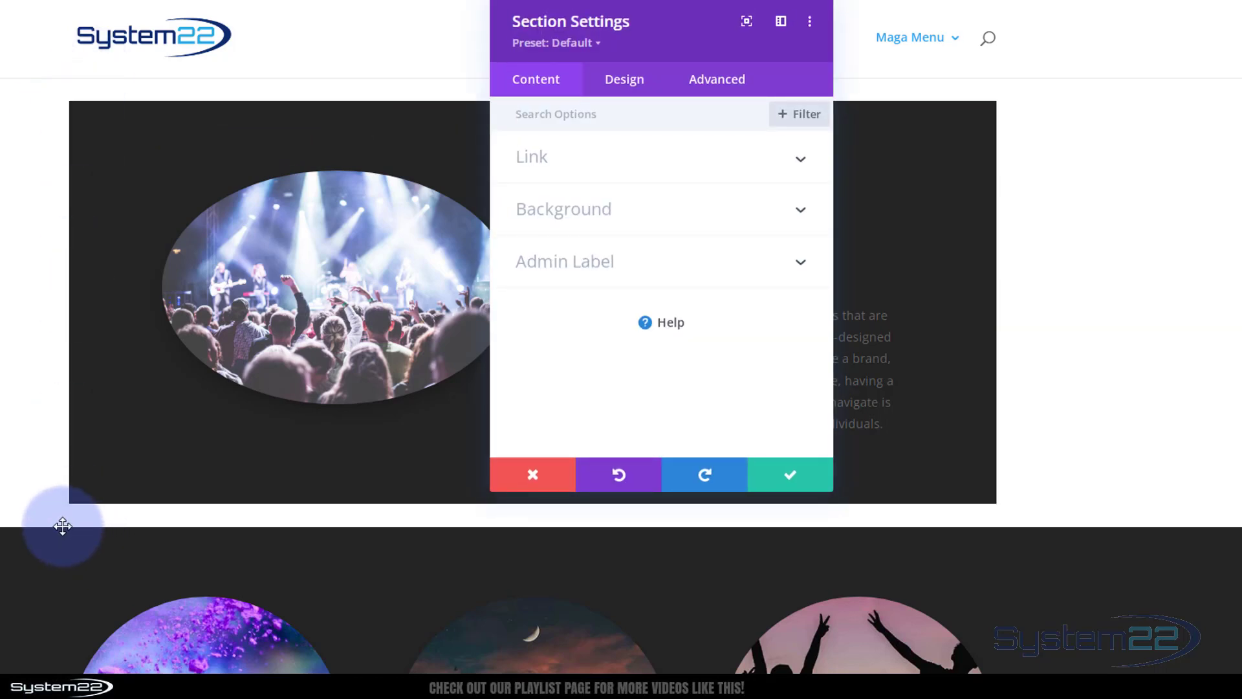
click(626, 87)
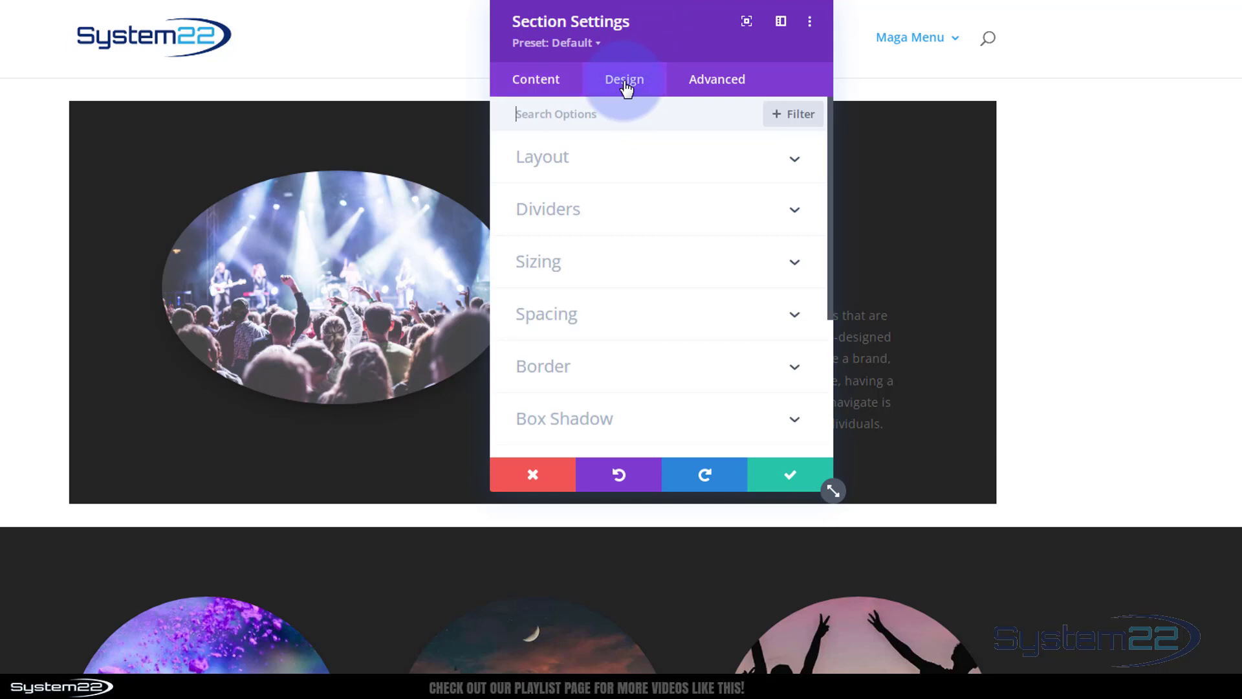
click(639, 327)
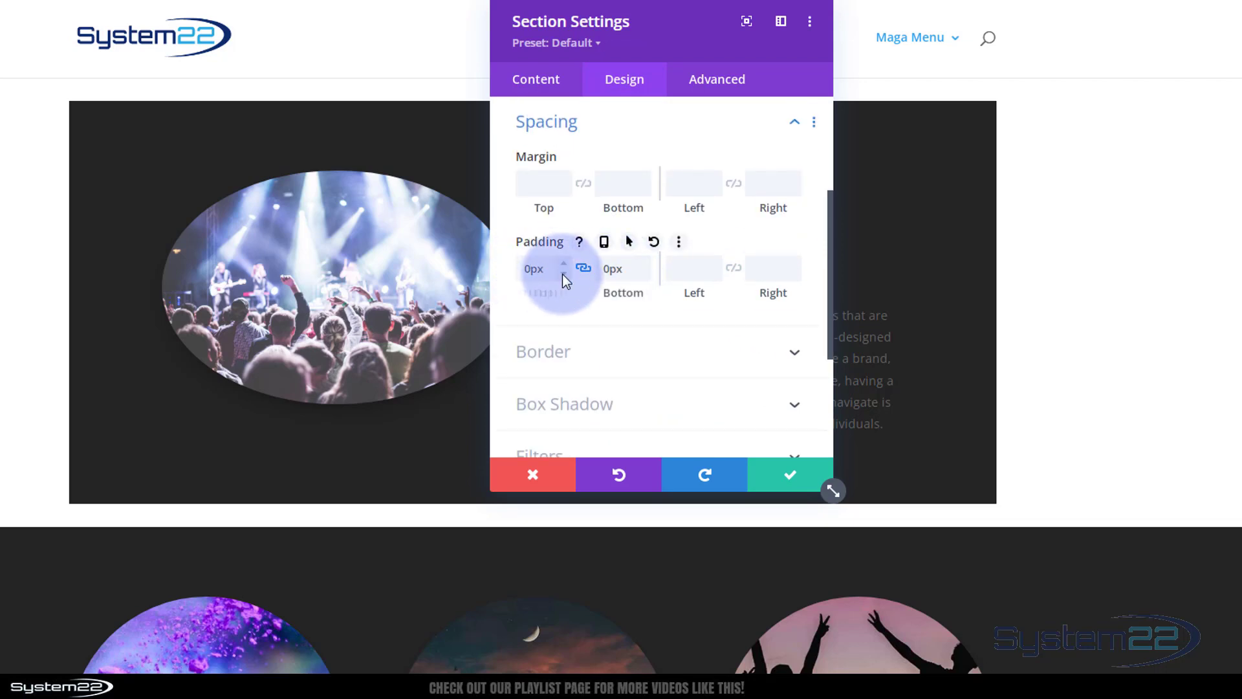
click(784, 475)
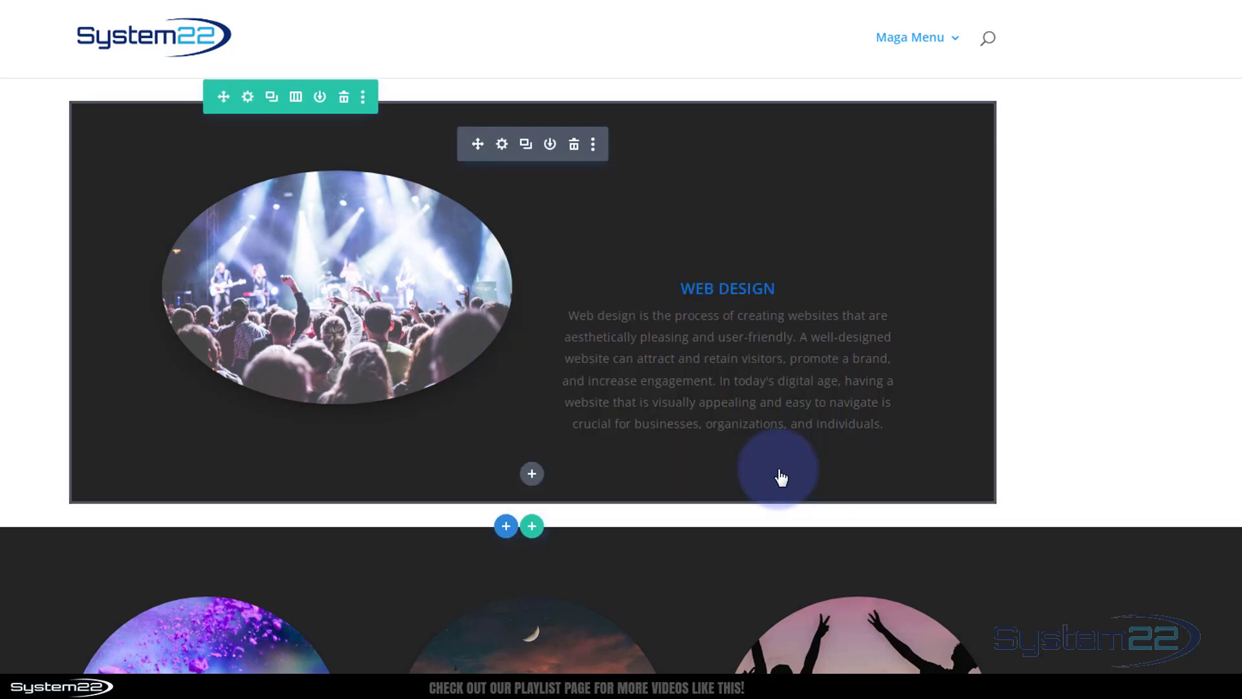
- Set the Web Design row's top and bottom padding to 0px
click(251, 100)
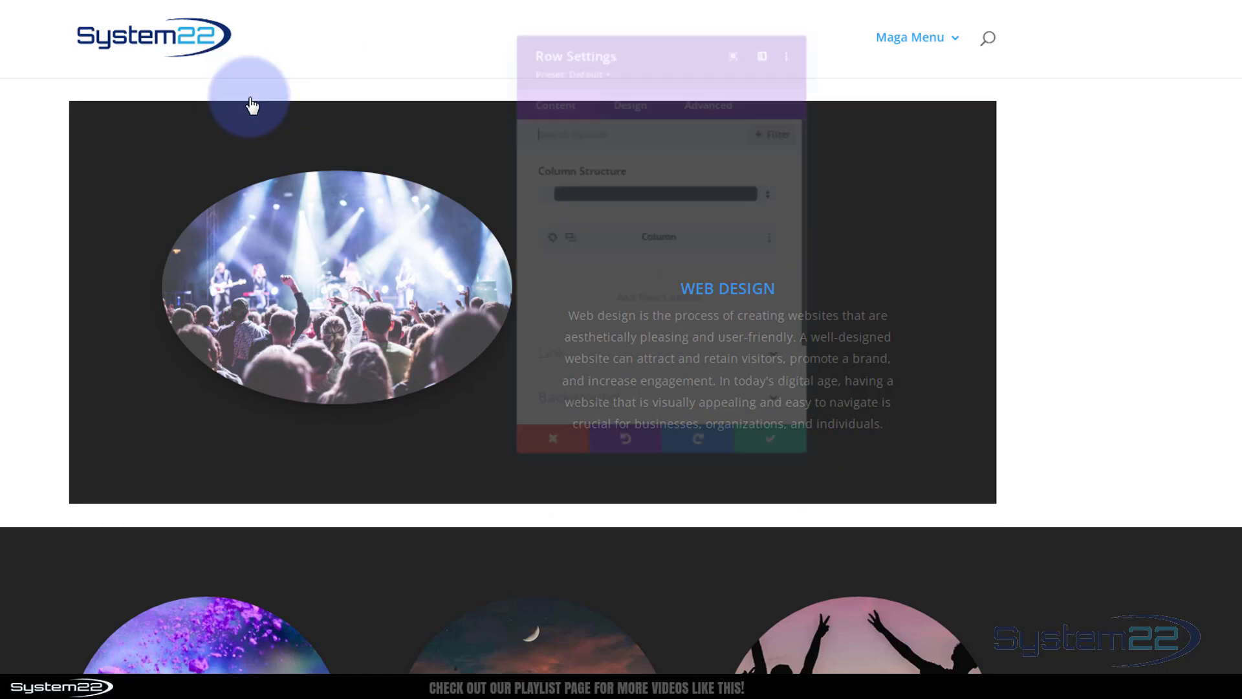
click(629, 87)
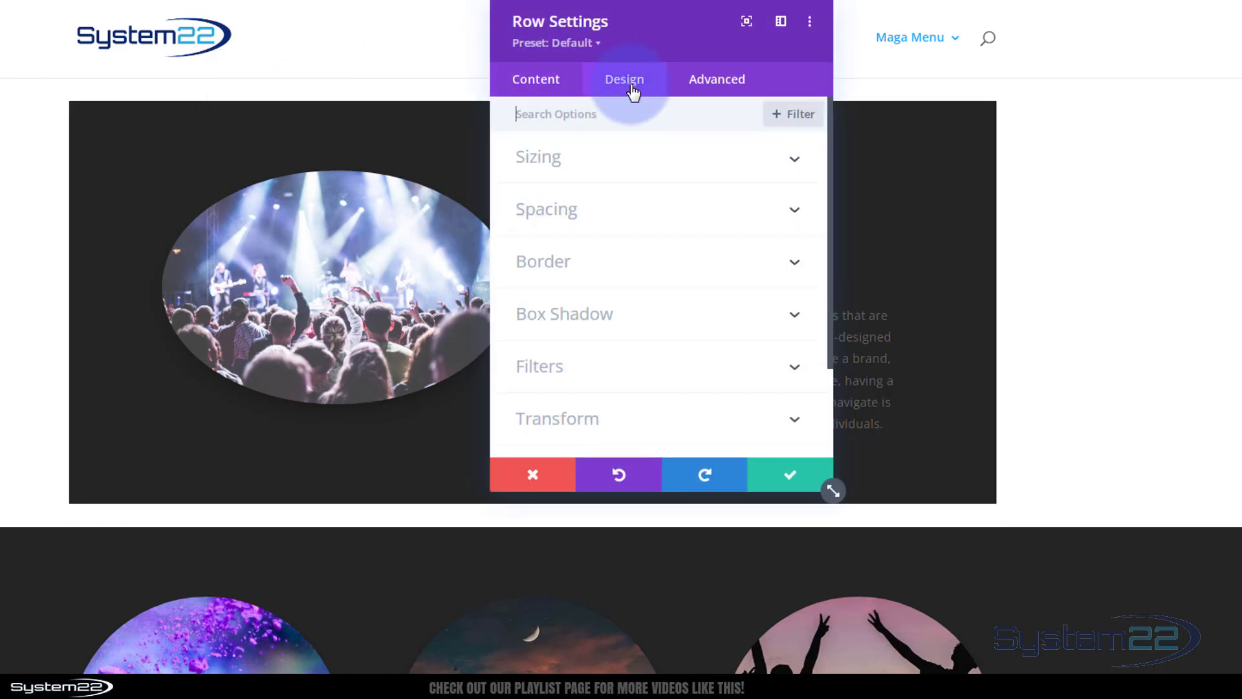
click(676, 214)
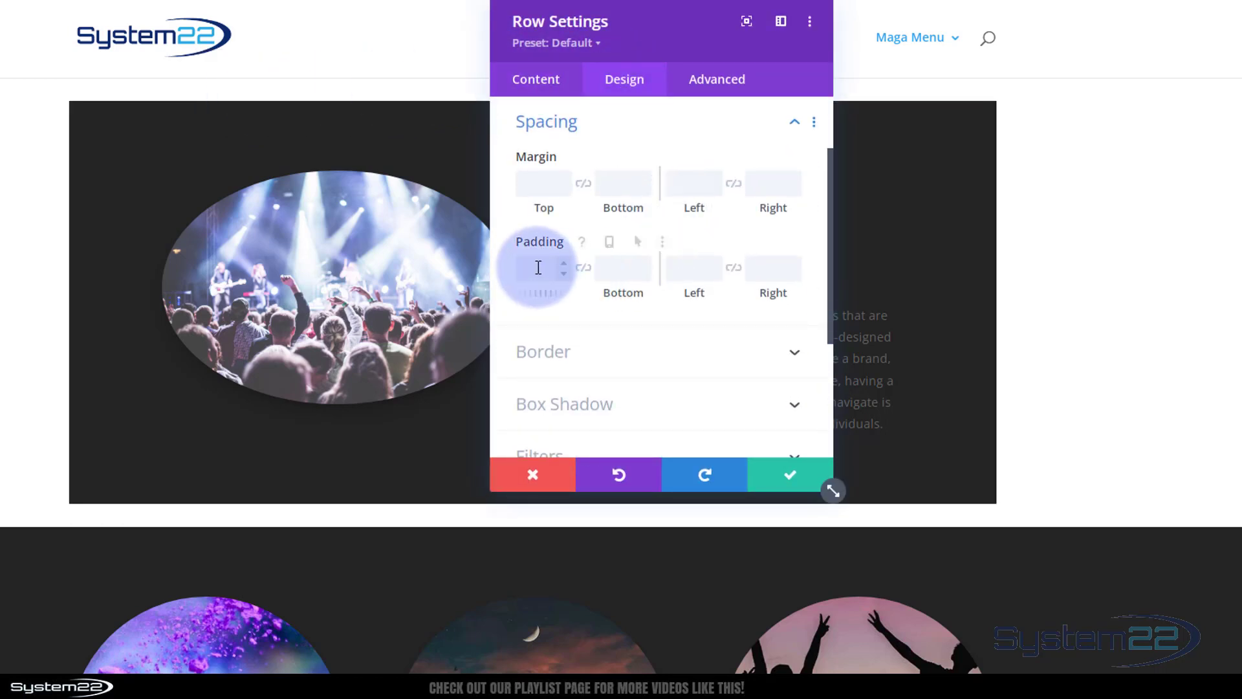
click(538, 267)
text(0)
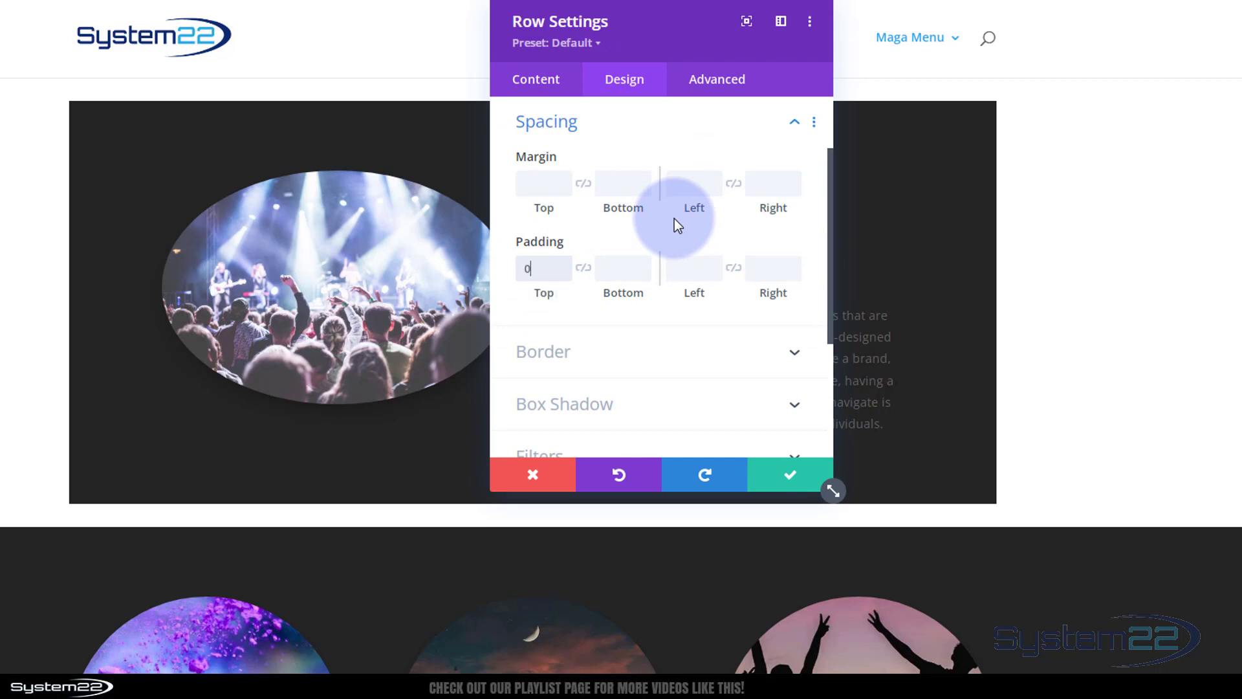
click(583, 269)
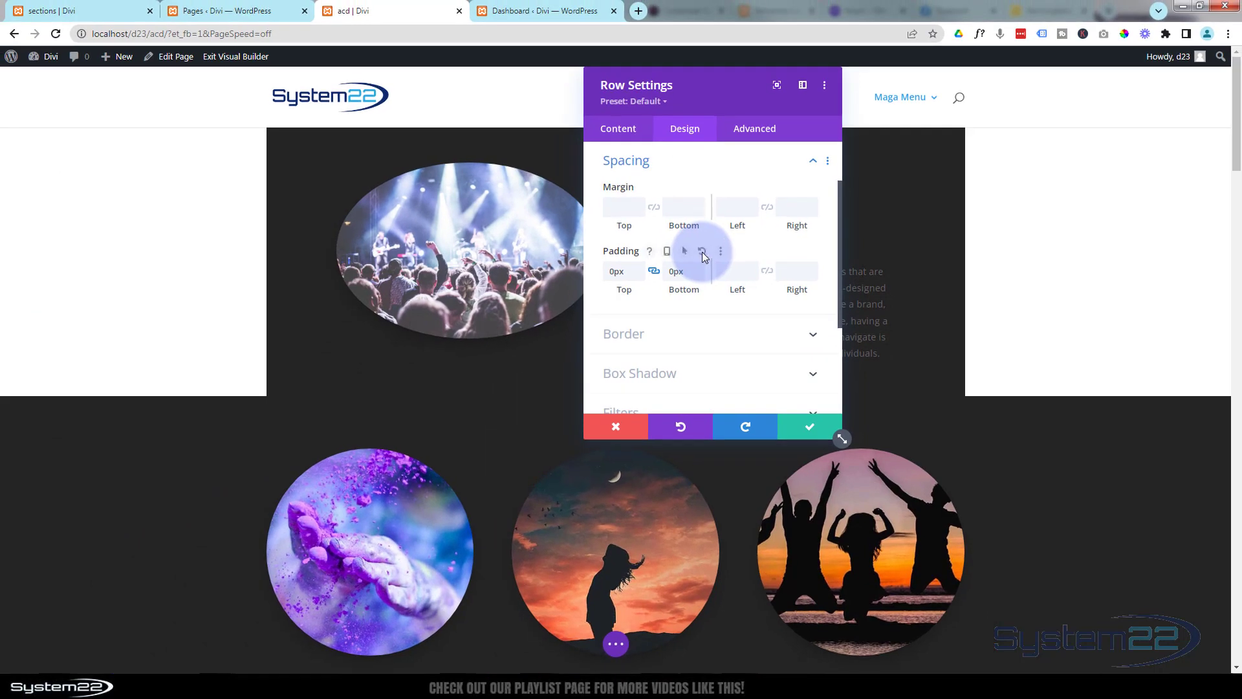
scroll(615, 213, up, 2)
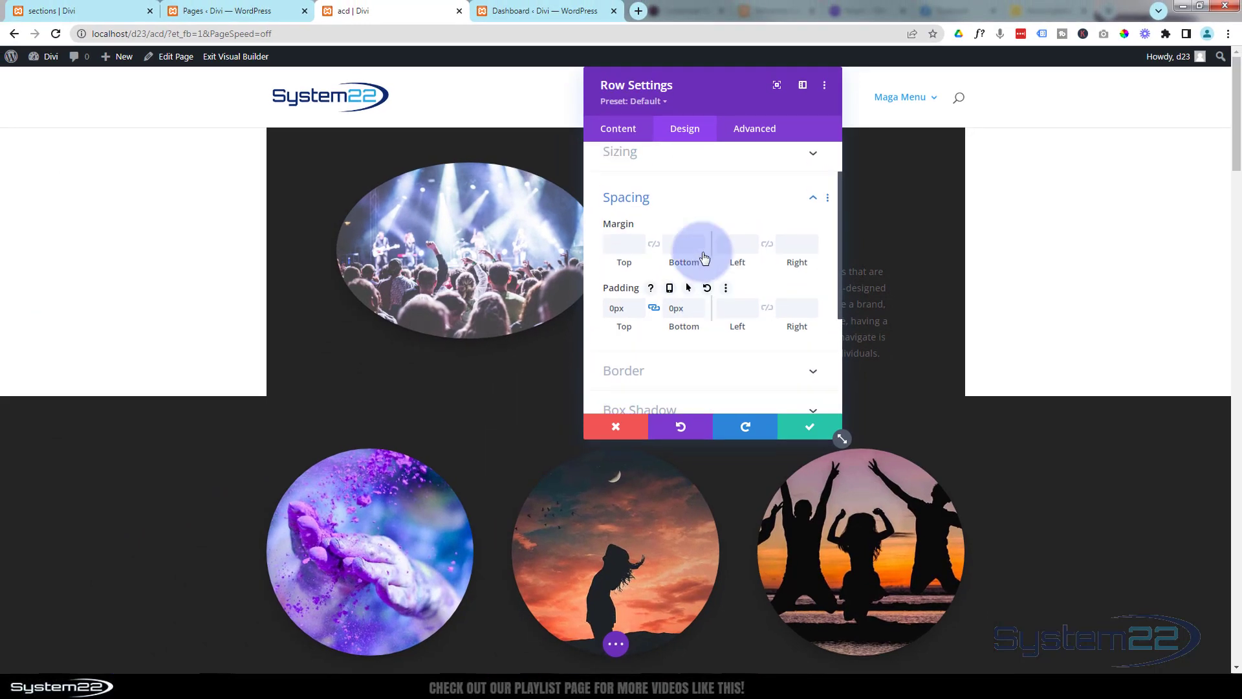
click(650, 233)
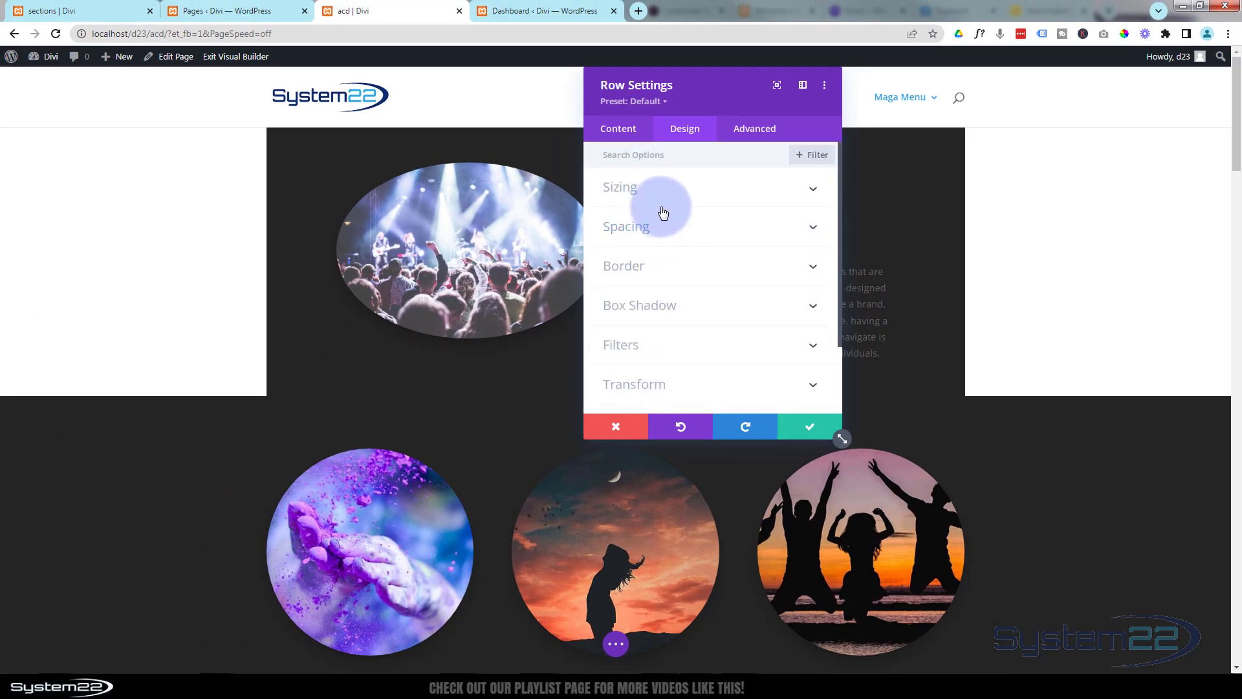
- Set the row's Width and Max Width to 100% and save the row settings
click(673, 188)
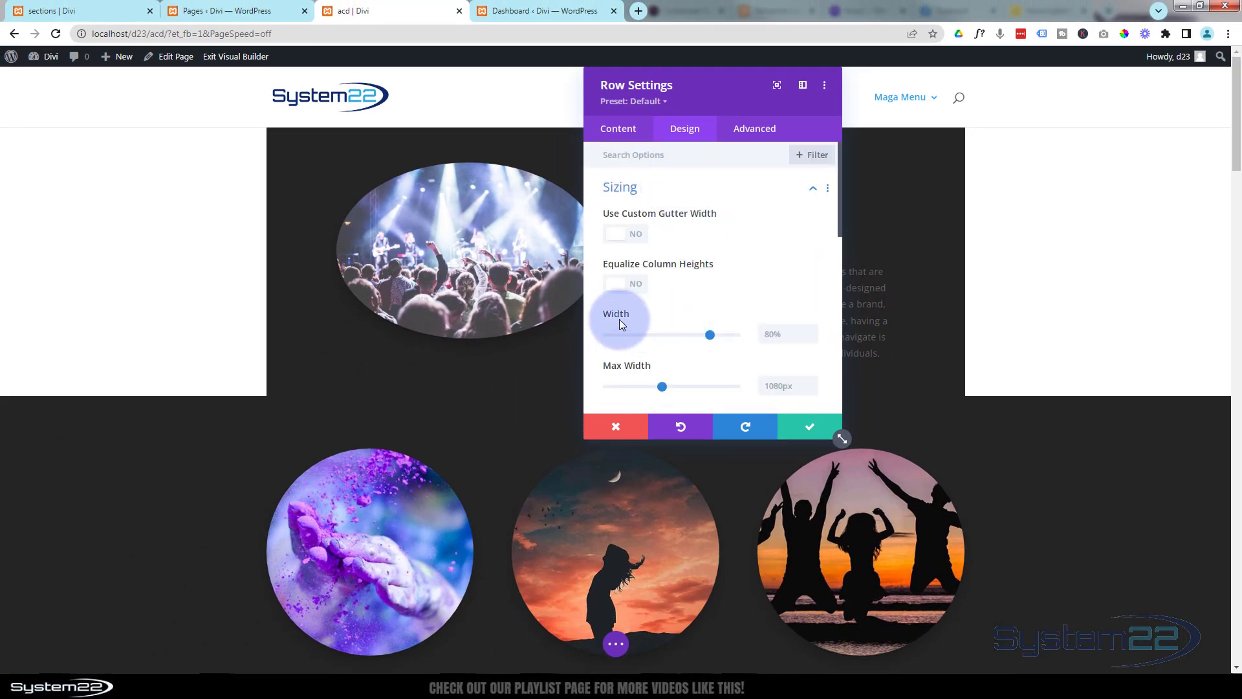
drag(711, 335, 757, 333)
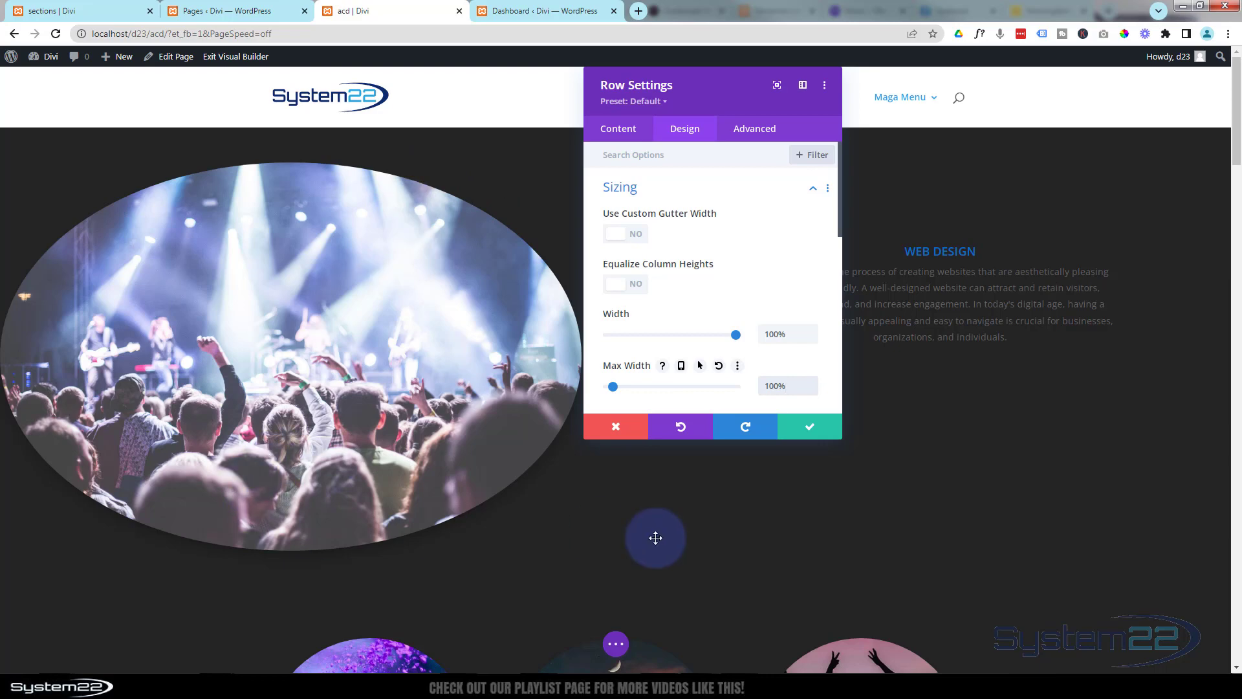
scroll(638, 513, down, 2)
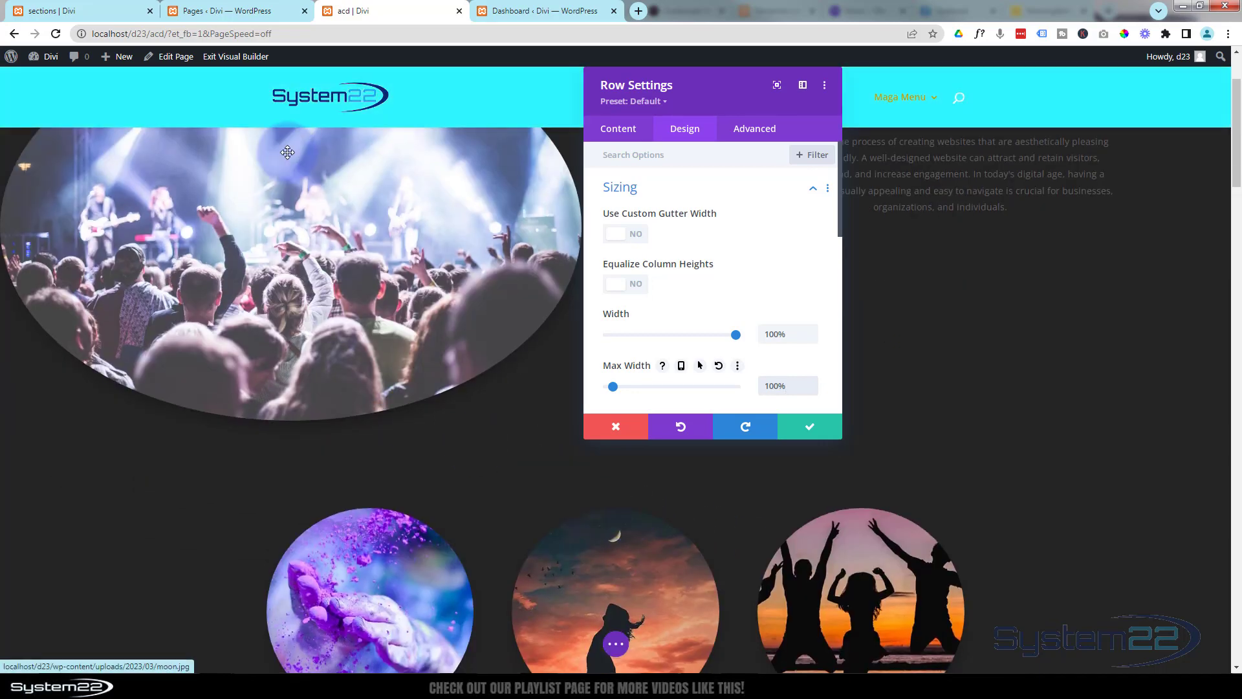
scroll(313, 325, up, 2)
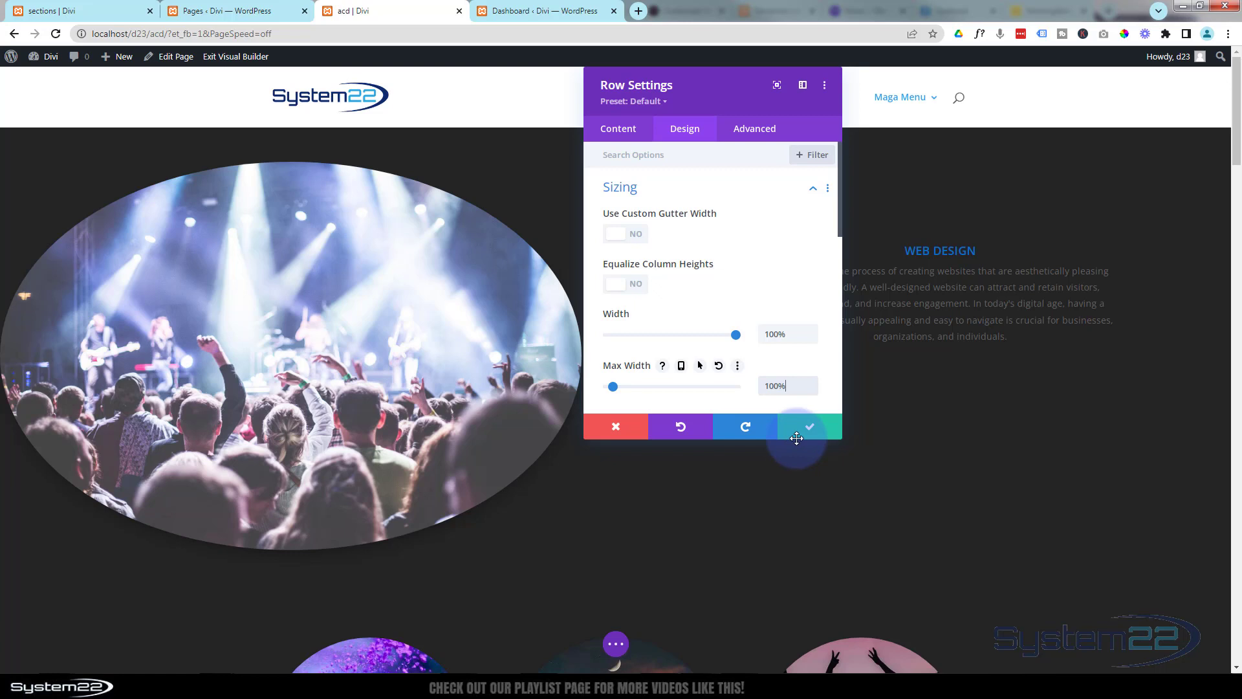
click(814, 429)
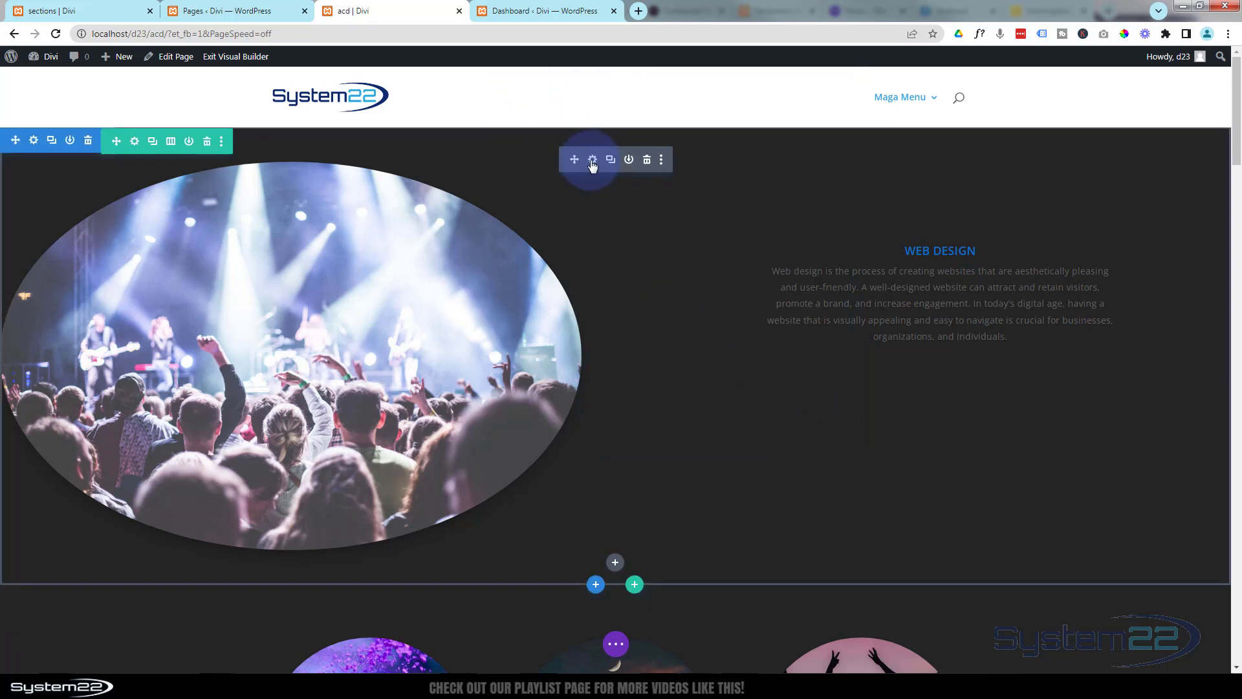
- Add a second slider item using the 'responsive 1' library section, labelled Responsive
click(593, 160)
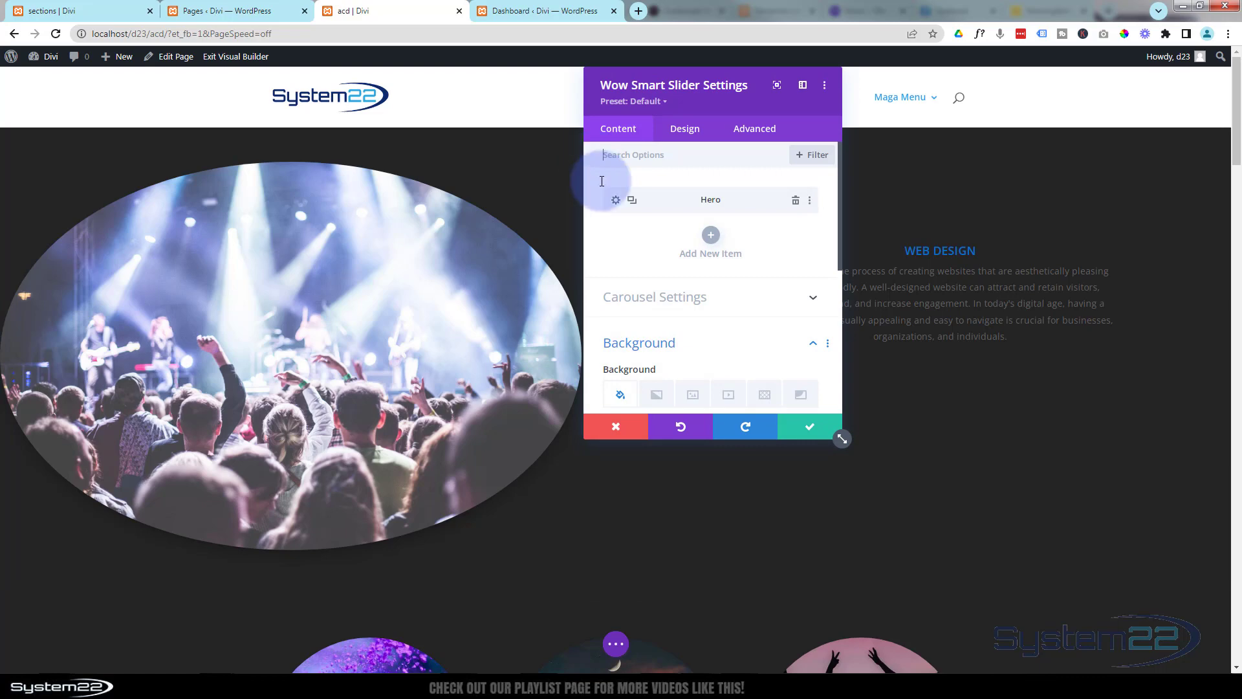
click(711, 237)
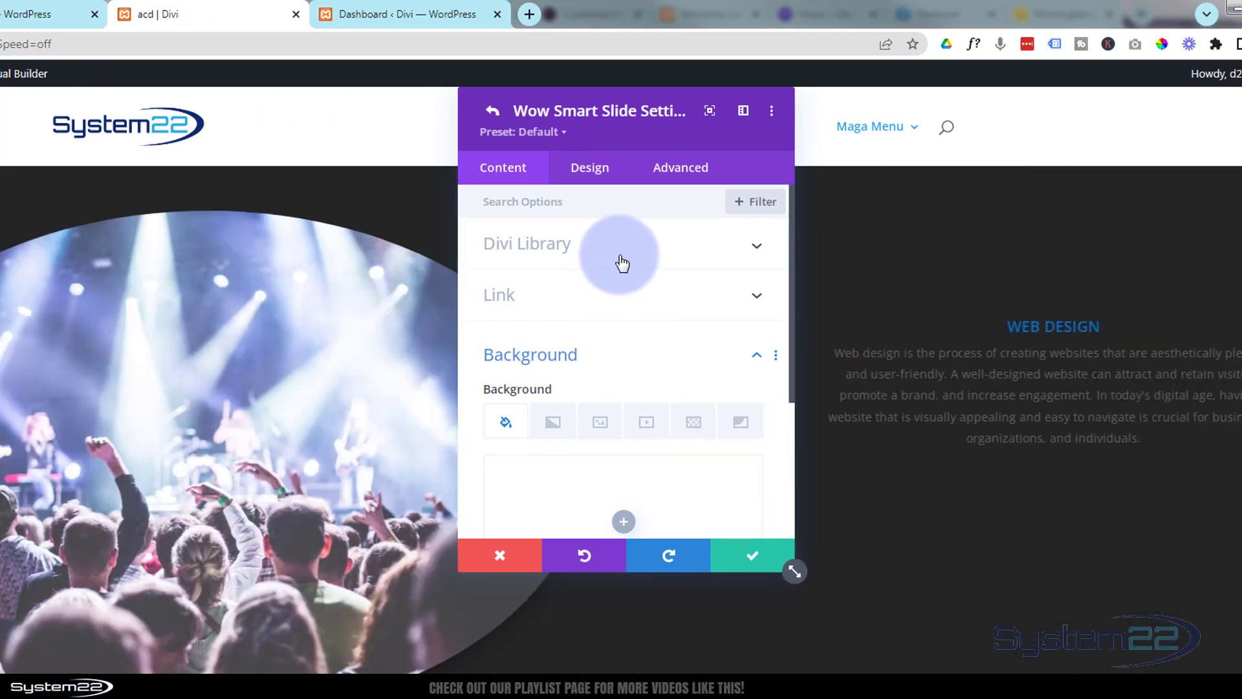
click(621, 262)
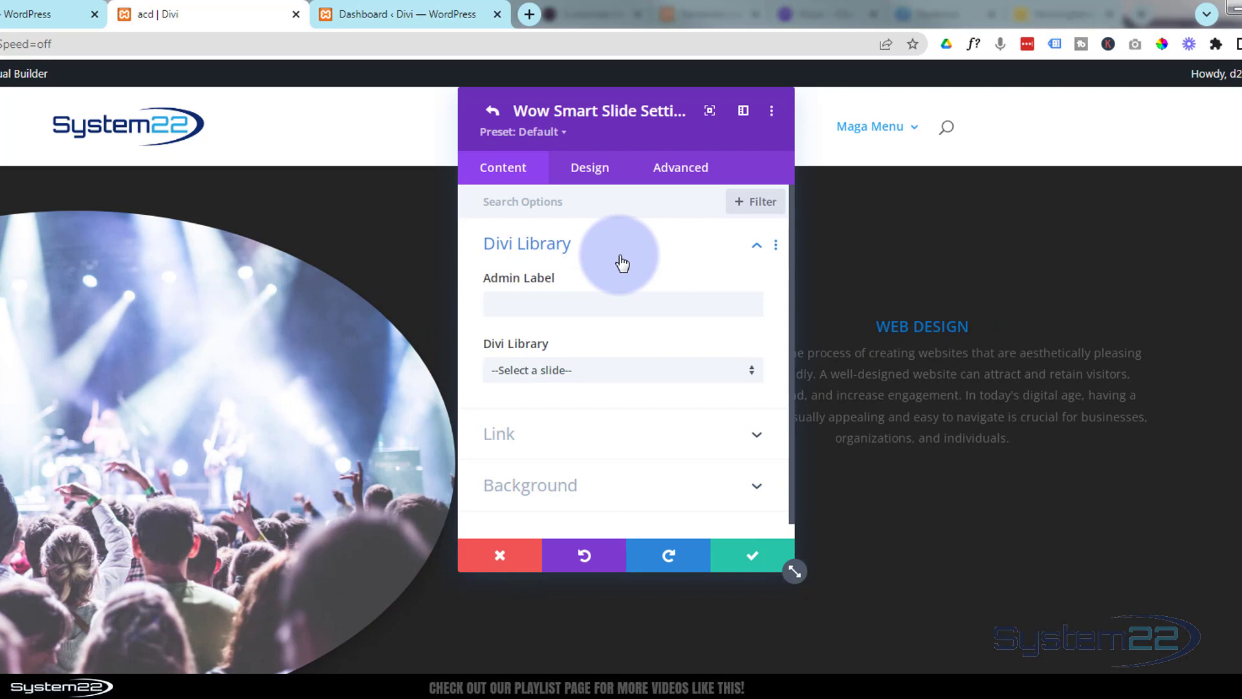
click(612, 370)
scroll(624, 555, down, 5)
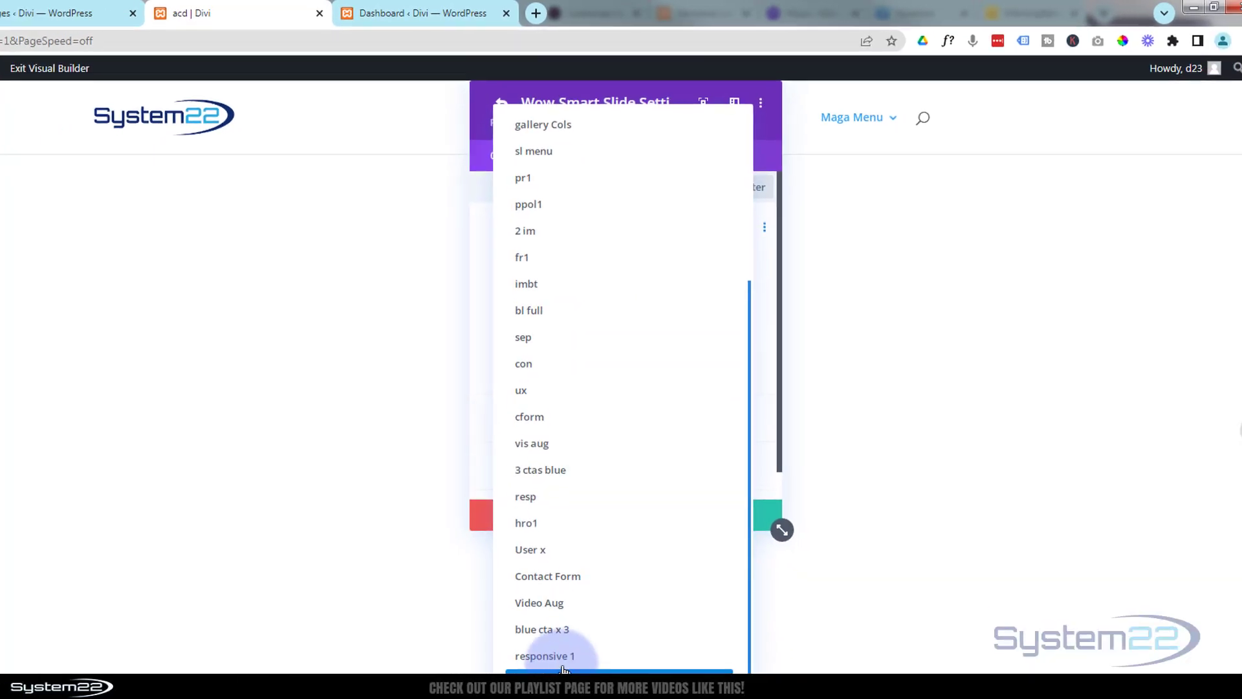
click(561, 643)
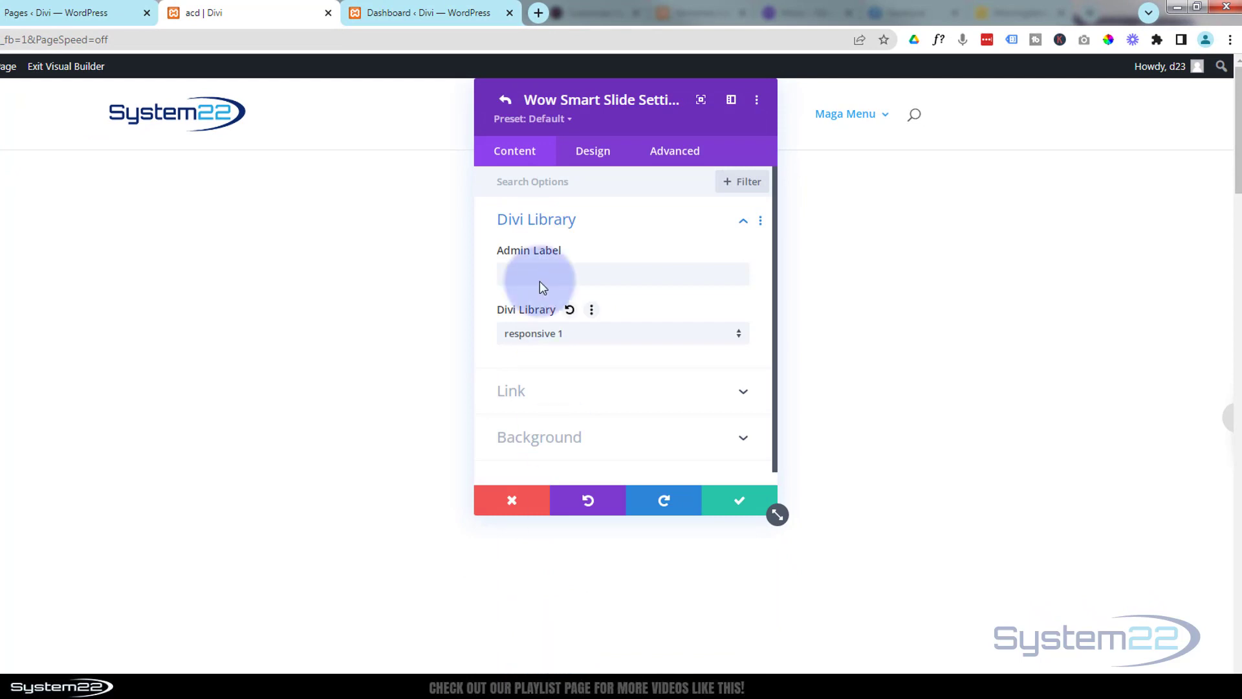
click(521, 276)
text(Responsive)
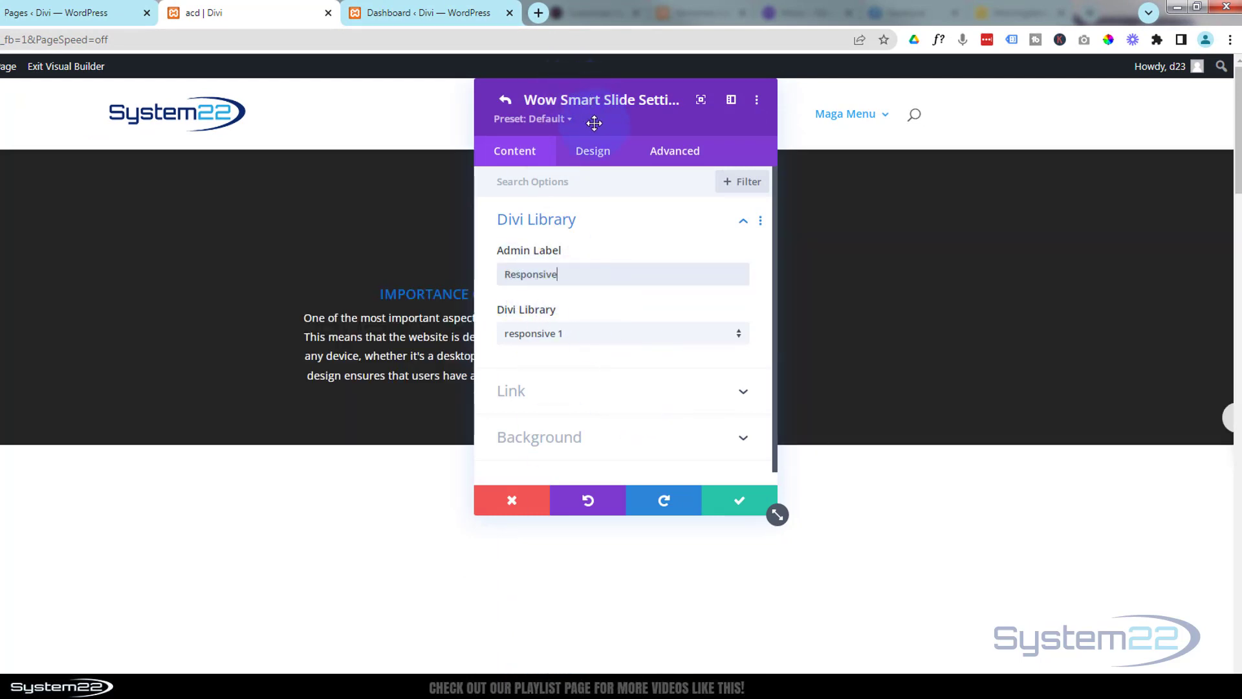
drag(598, 122, 936, 179)
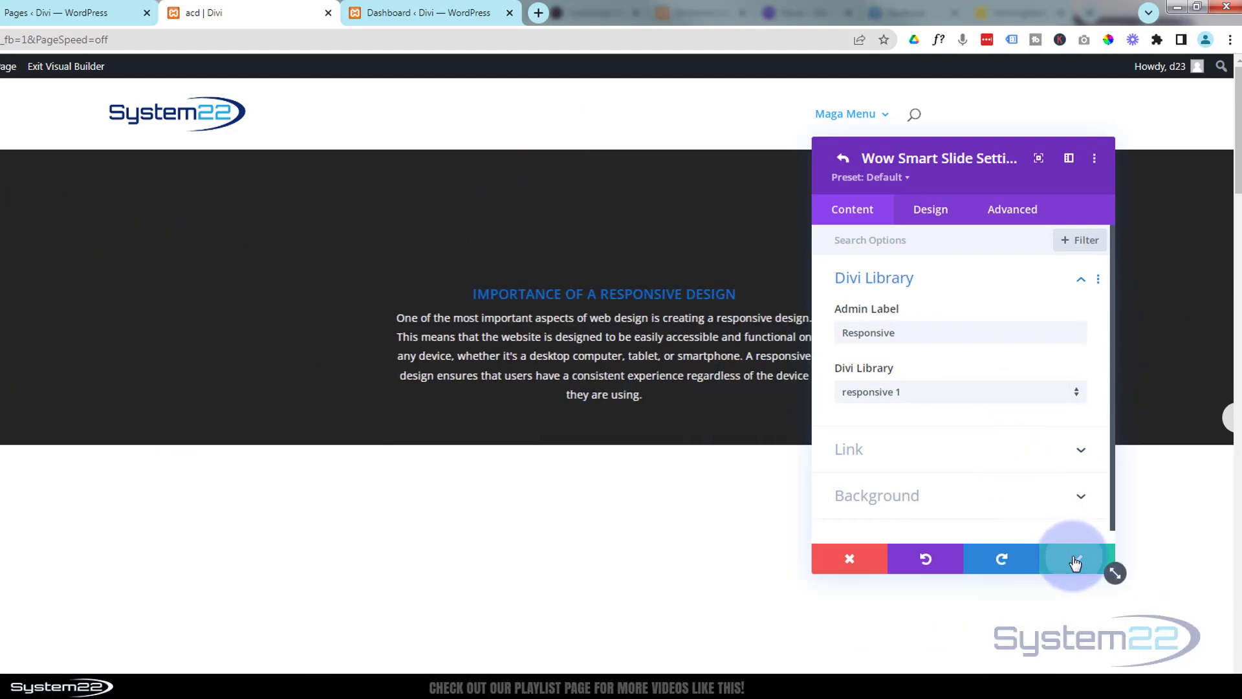
- Save the Responsive slide and set Fade Effect to YES under Carousel Settings > General
click(1075, 561)
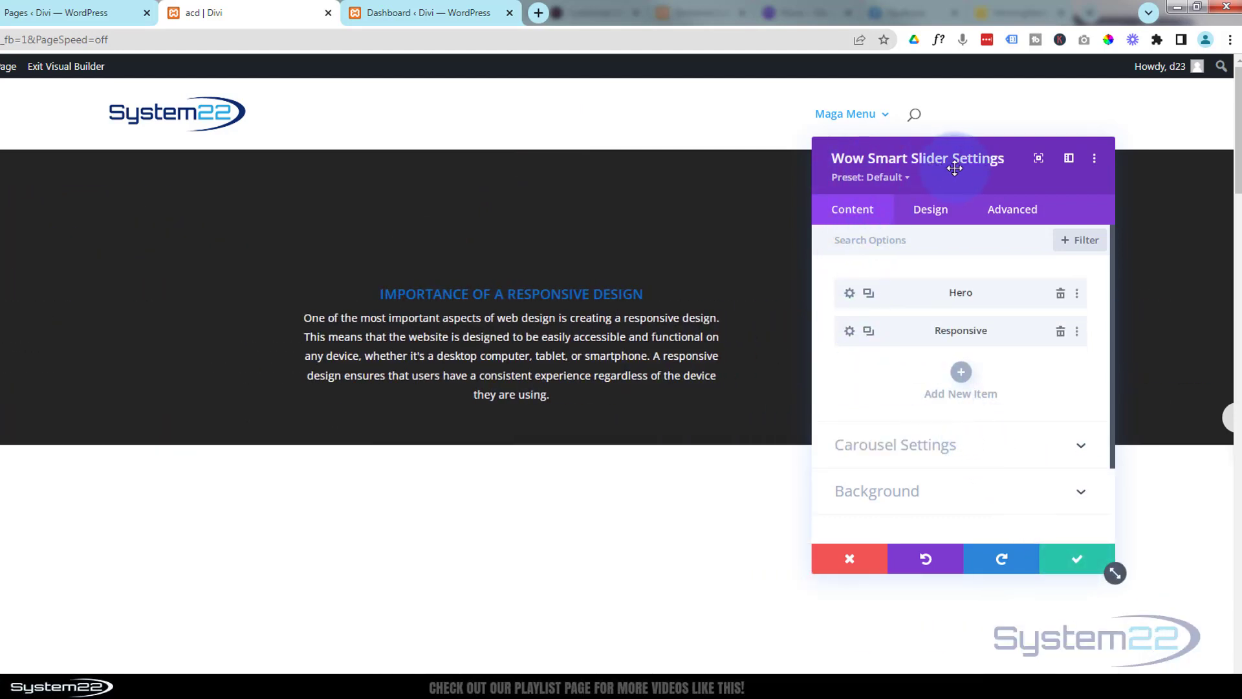
click(947, 447)
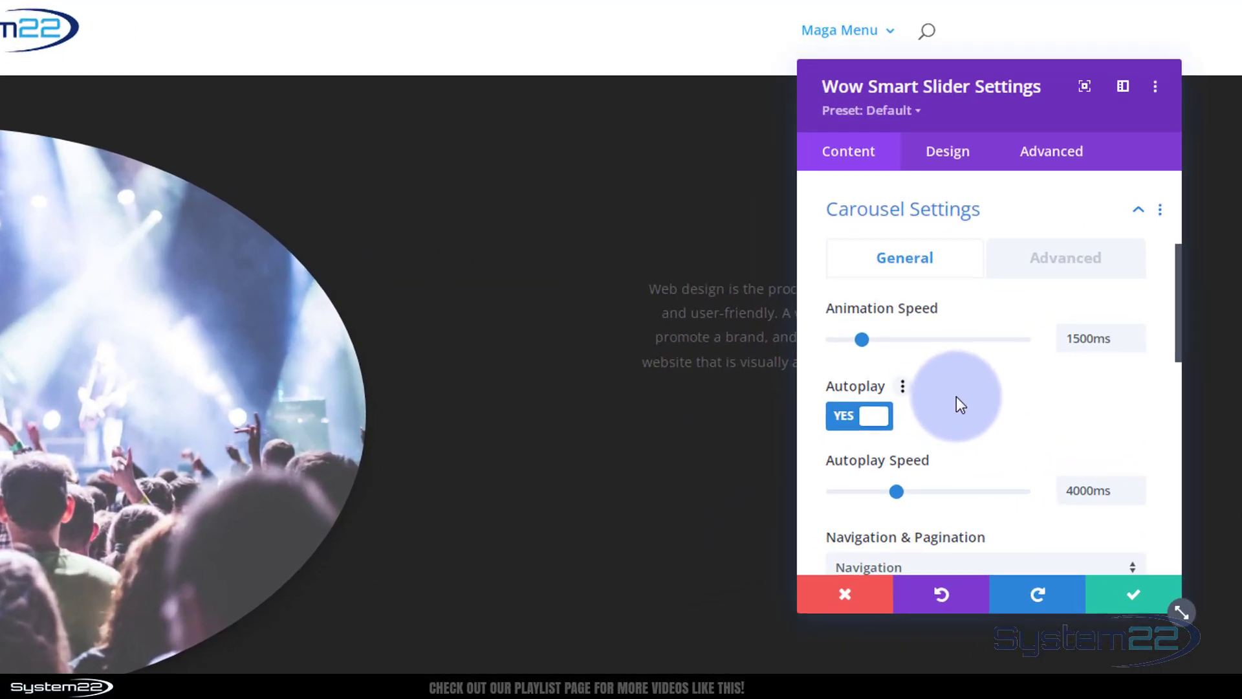
scroll(937, 402, down, 1)
scroll(972, 401, down, 3)
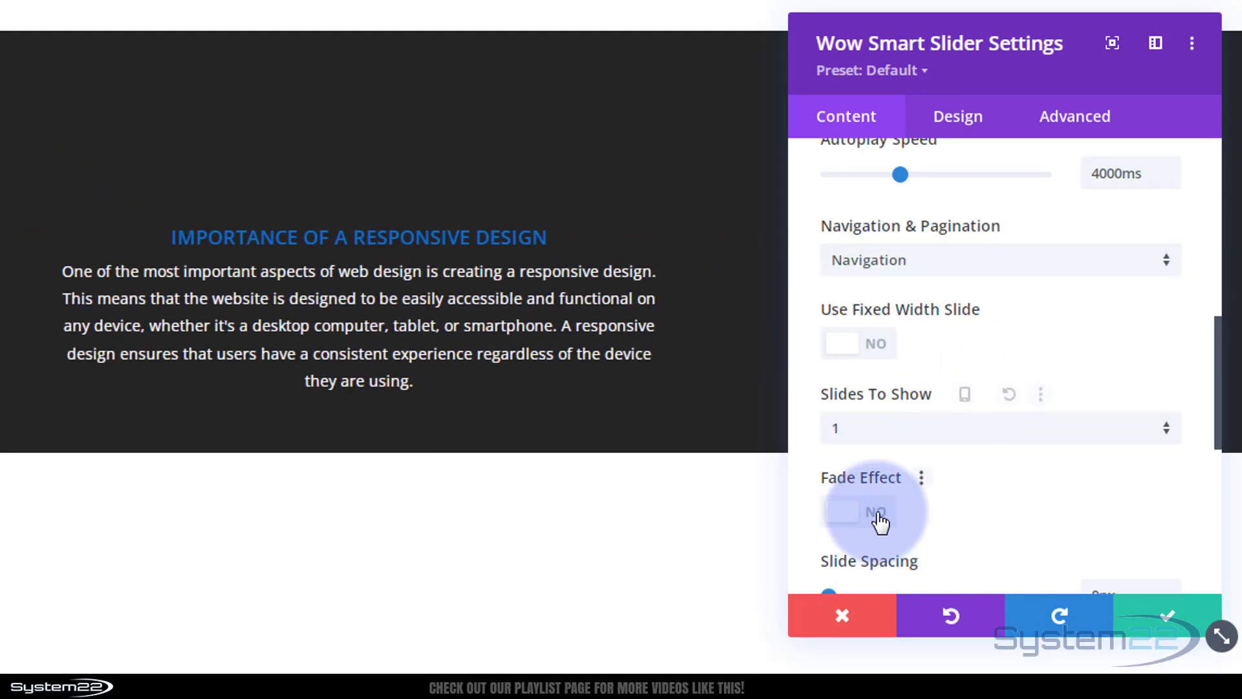
click(878, 519)
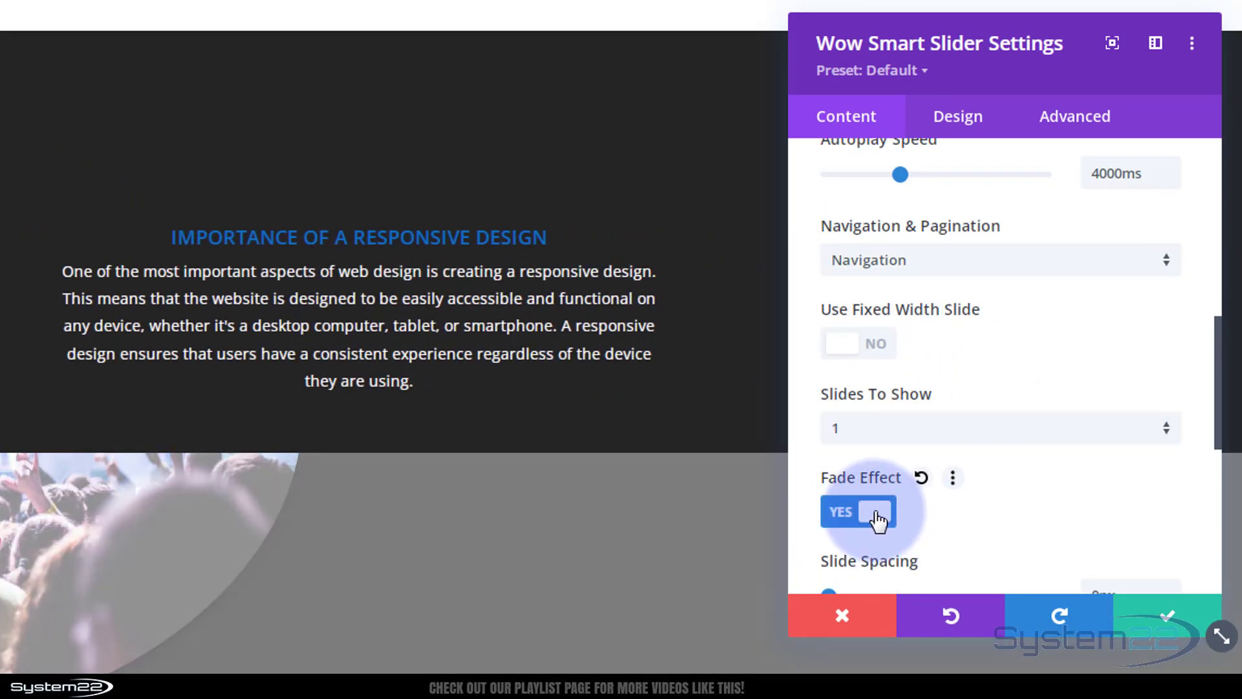
scroll(978, 496, up, 3)
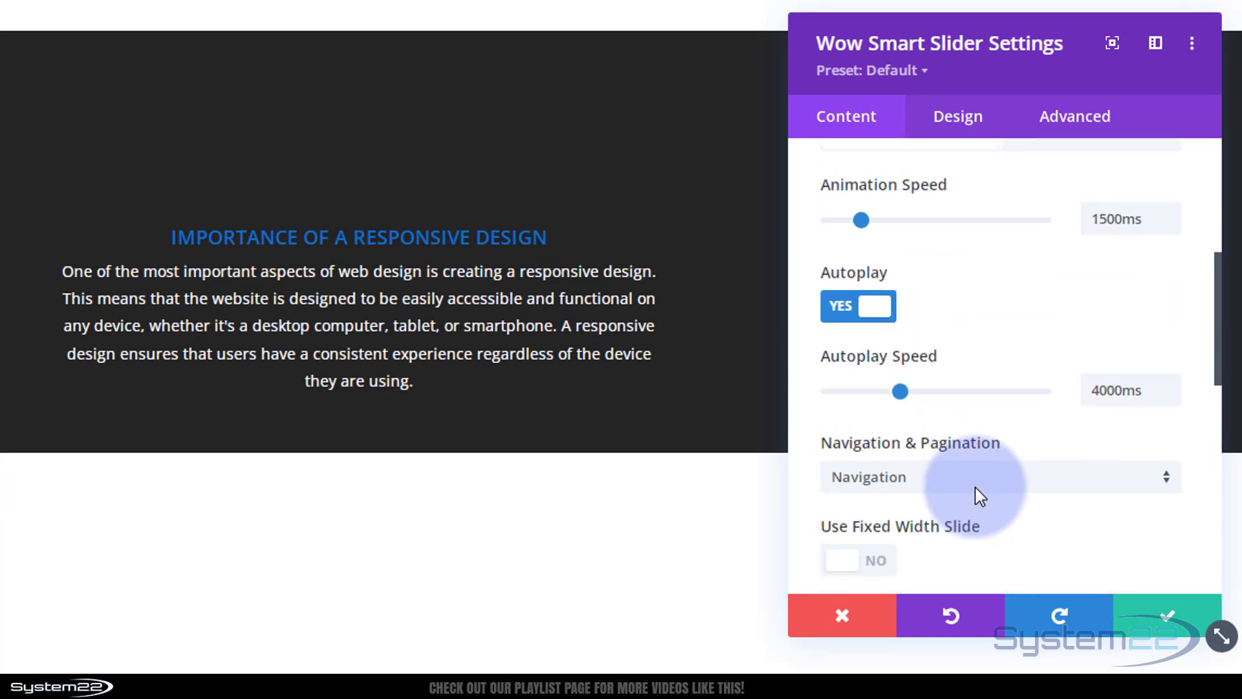
scroll(980, 497, up, 2)
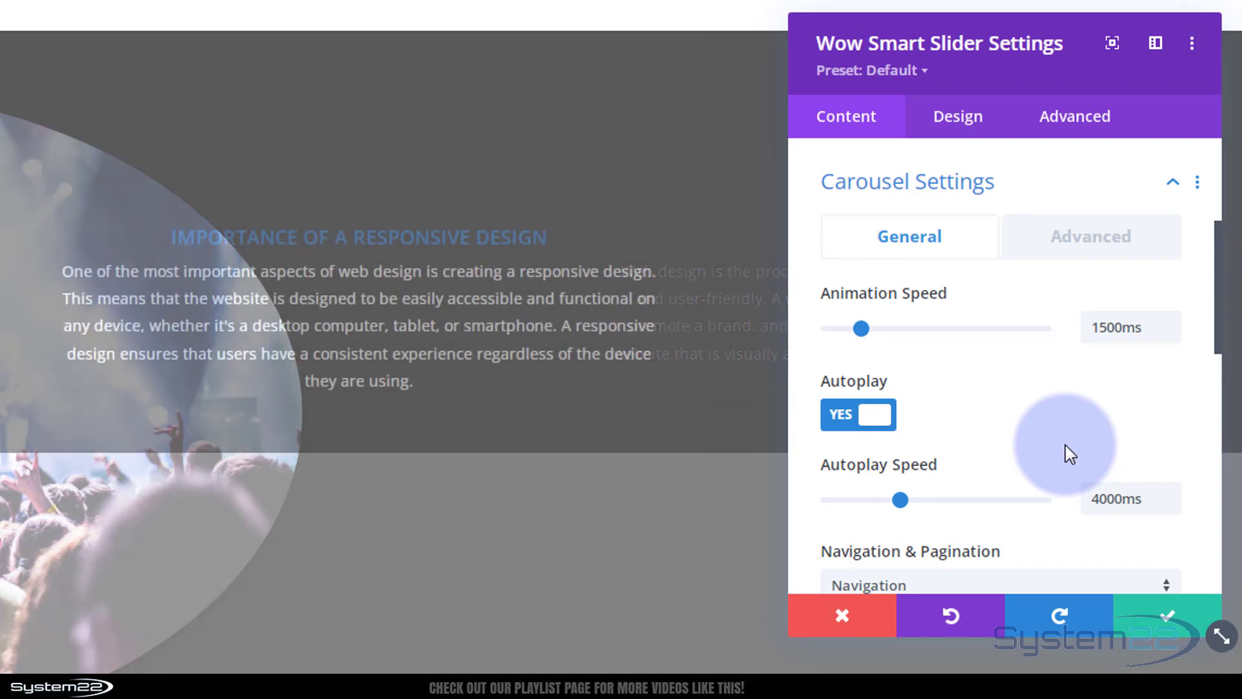
scroll(1058, 453, up, 3)
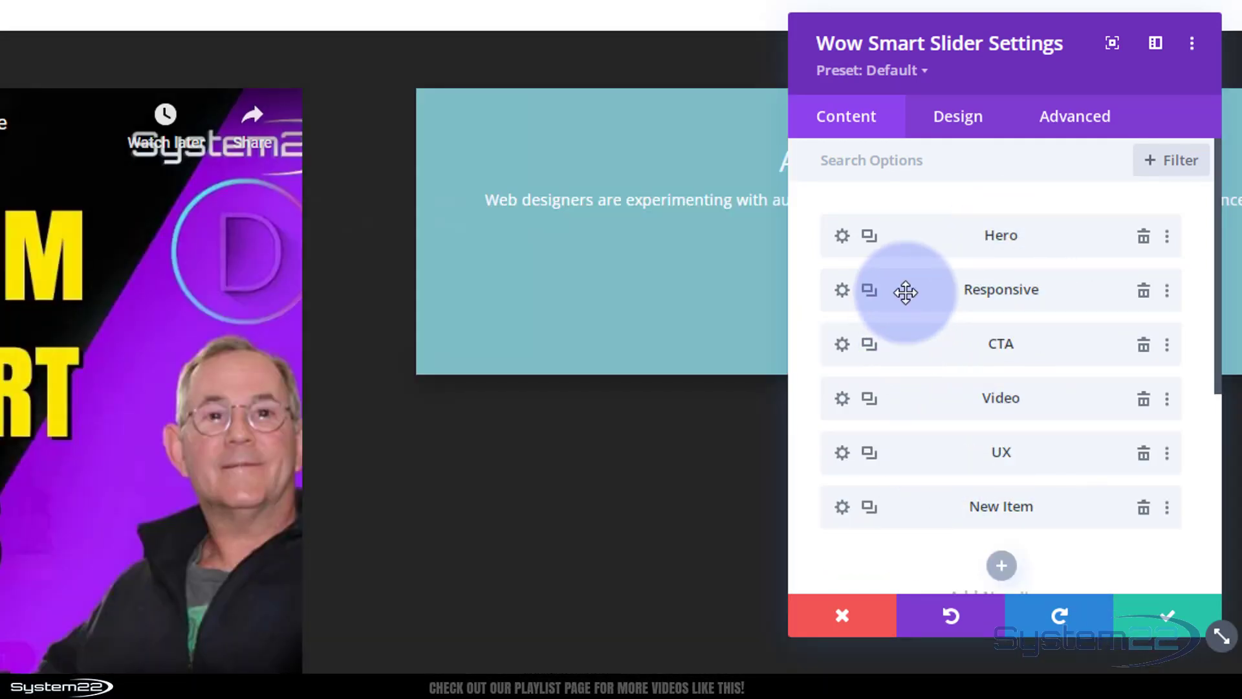
scroll(959, 375, down, 5)
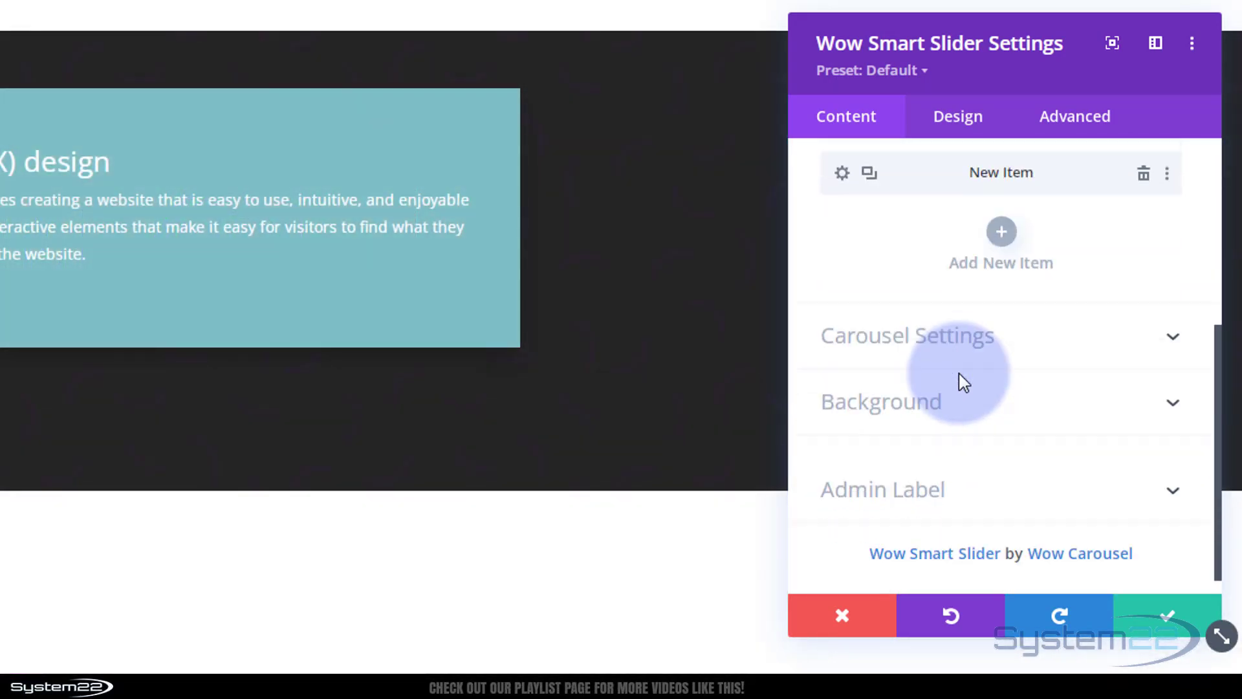
scroll(959, 374, down, 1)
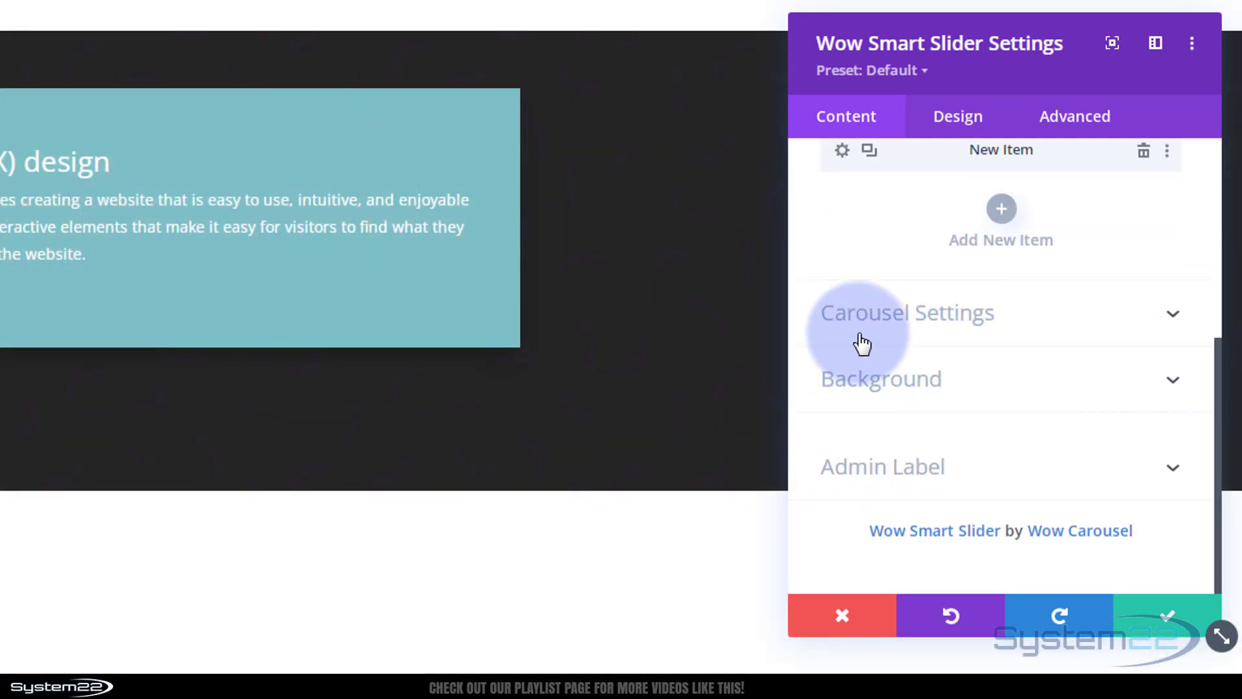
click(1032, 333)
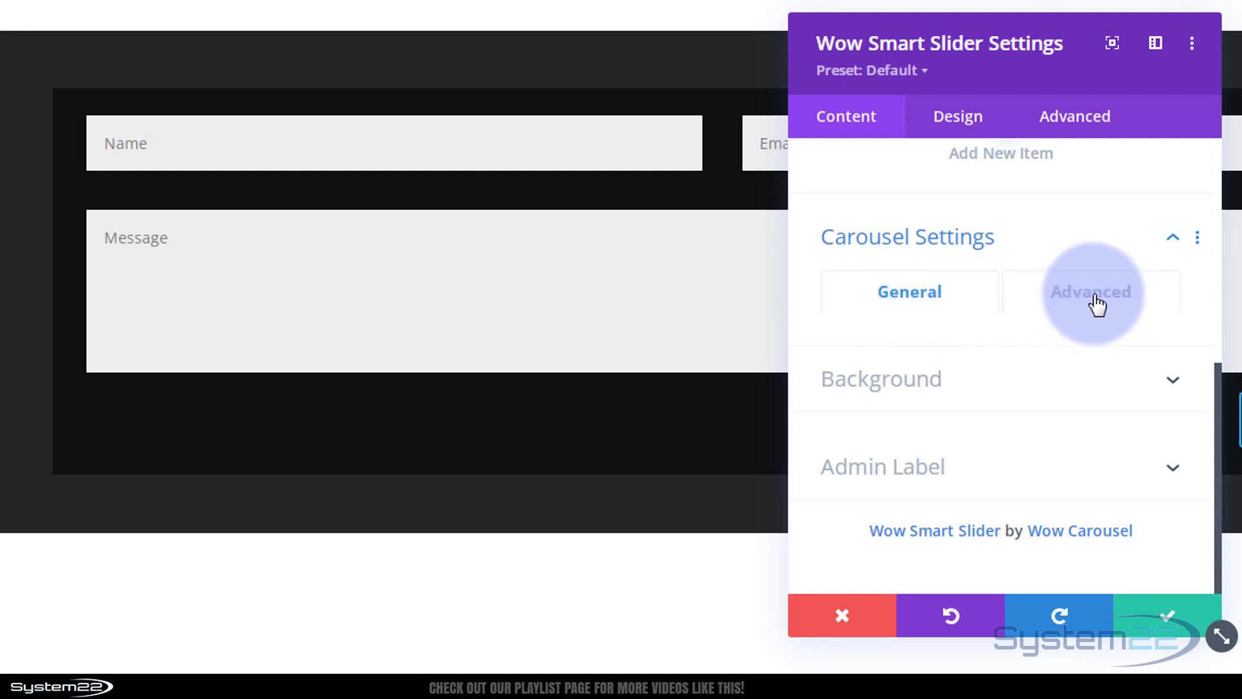
click(1098, 304)
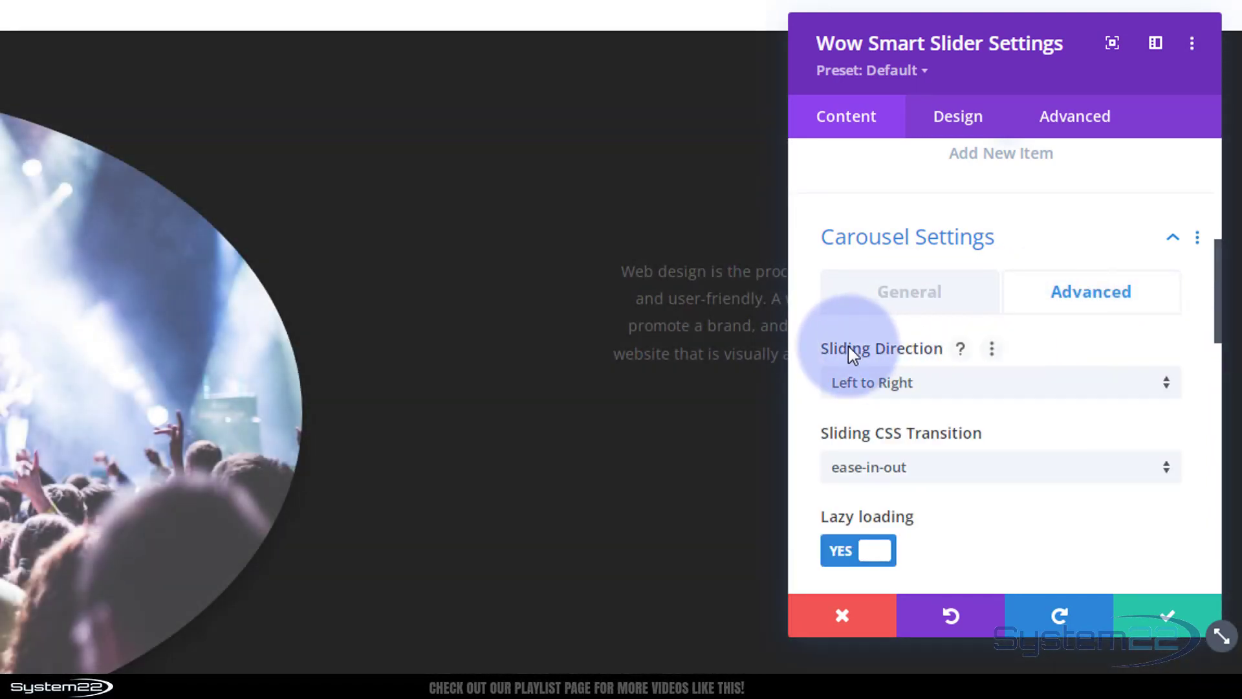
click(964, 393)
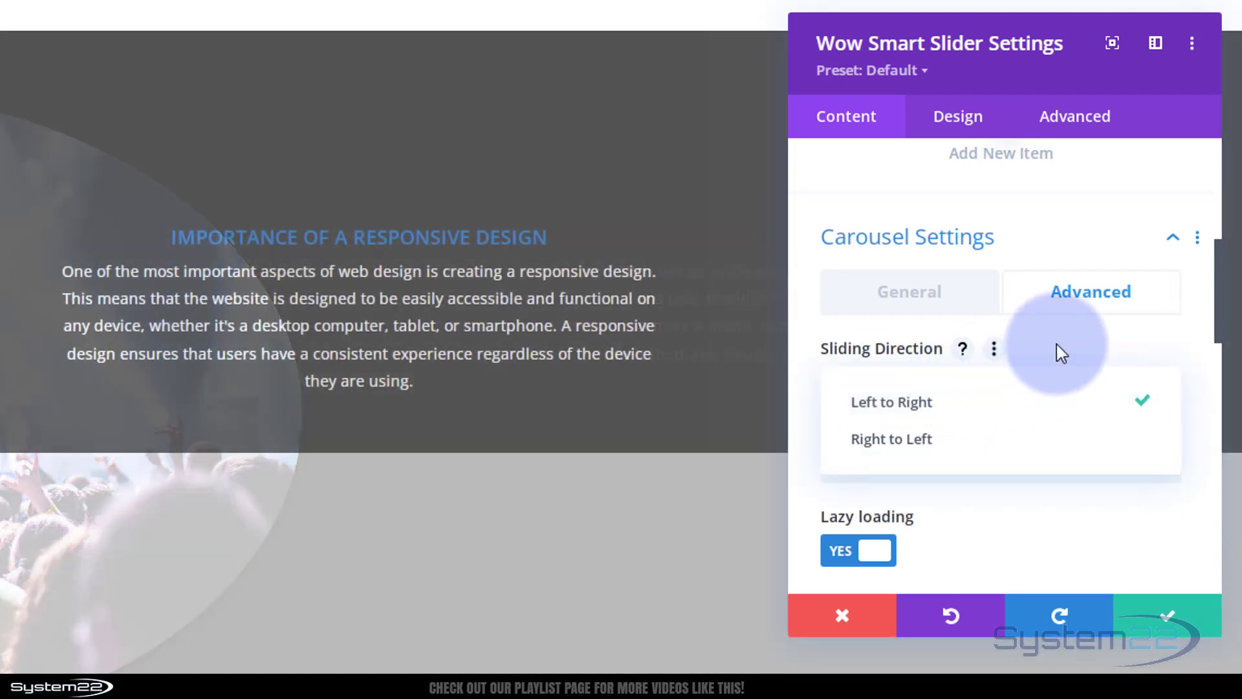
click(1057, 344)
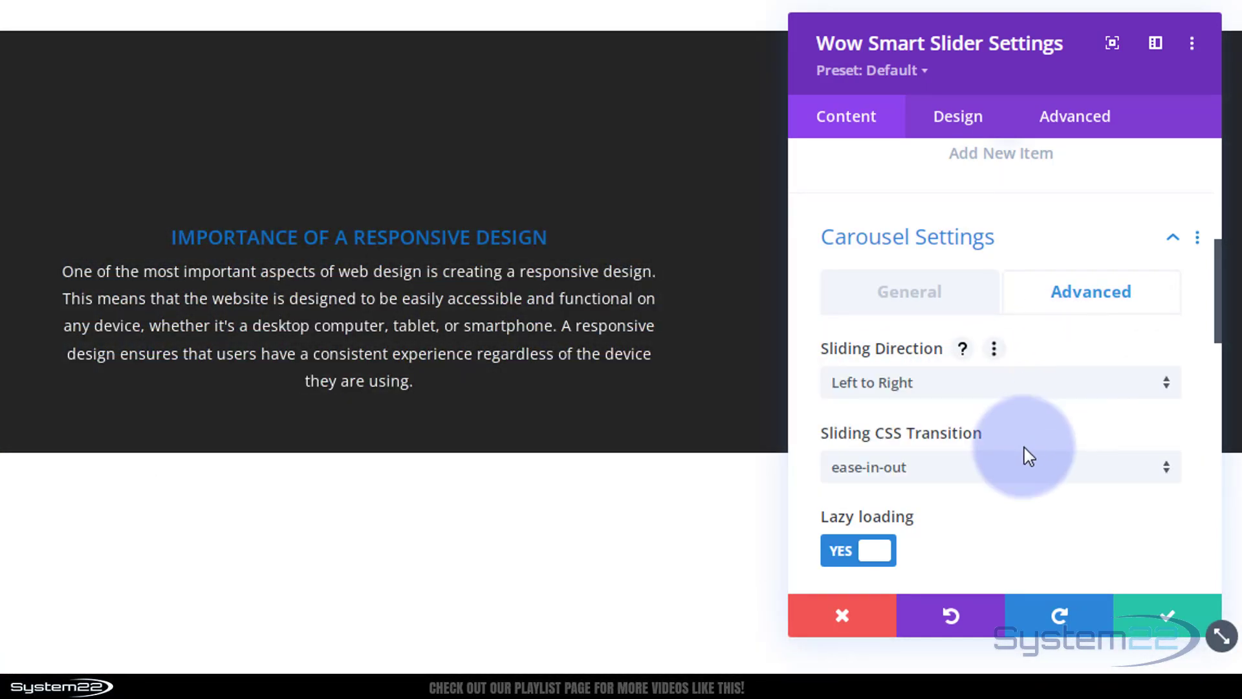
scroll(1028, 435, down, 3)
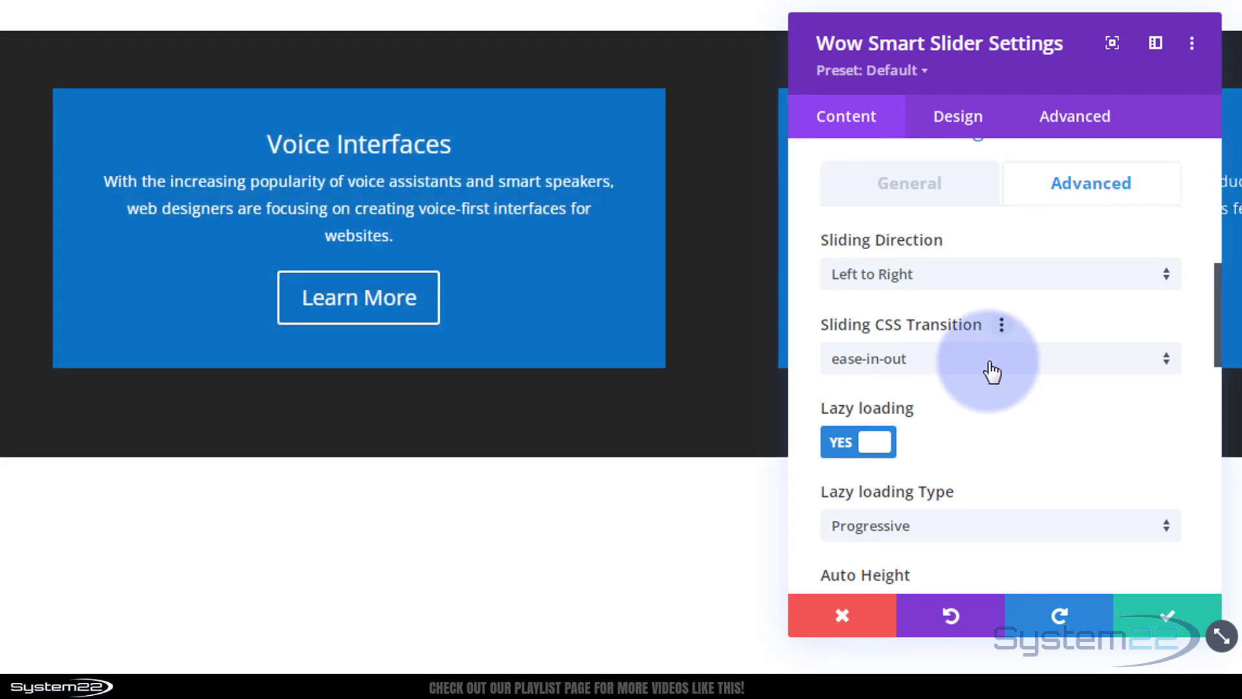
click(992, 372)
click(809, 372)
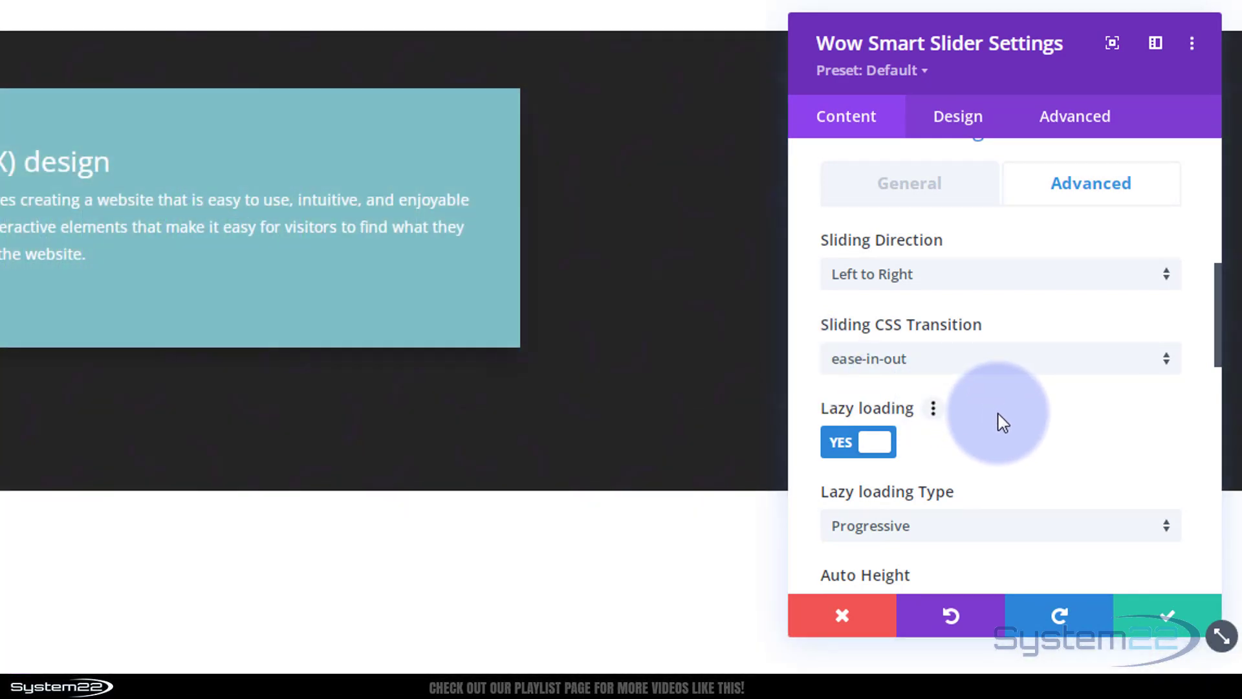
scroll(999, 421, down, 2)
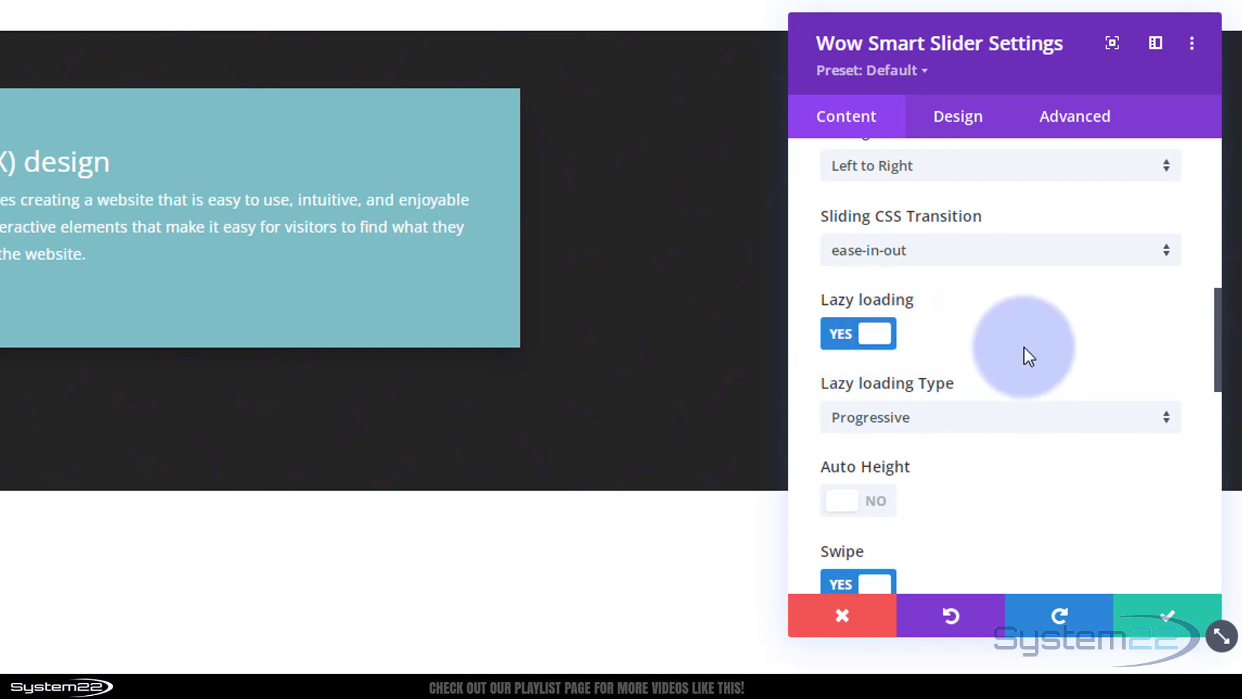
scroll(1006, 333, down, 2)
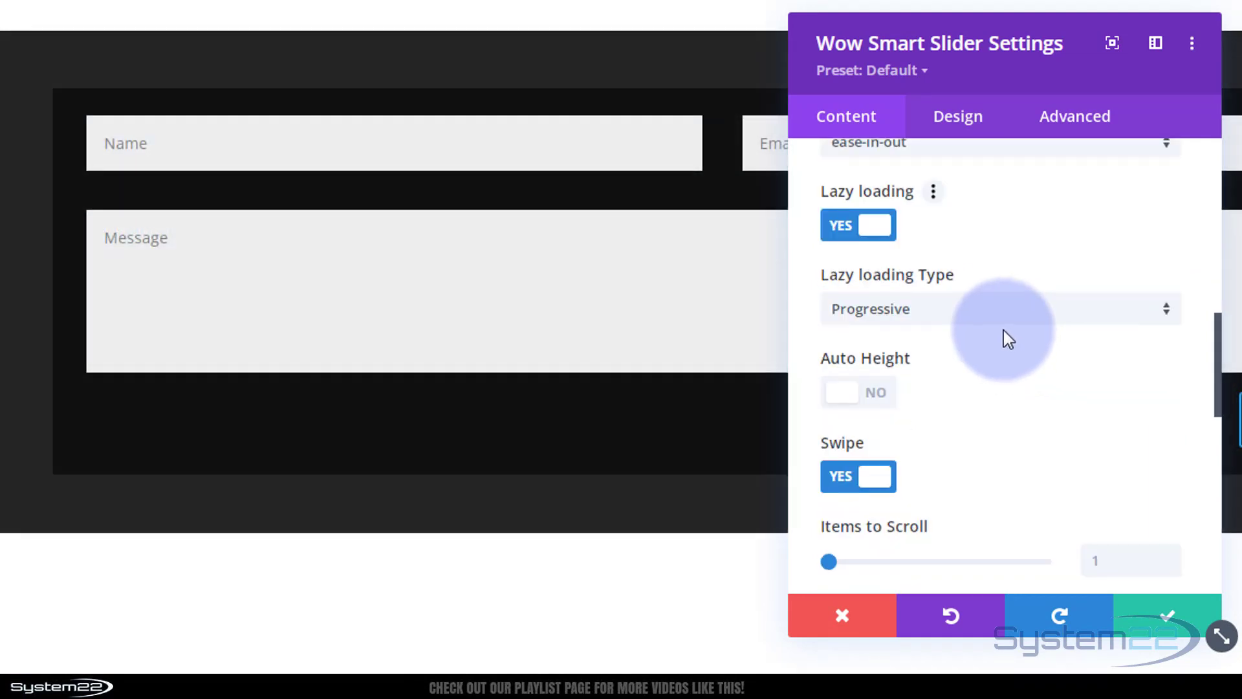
click(995, 320)
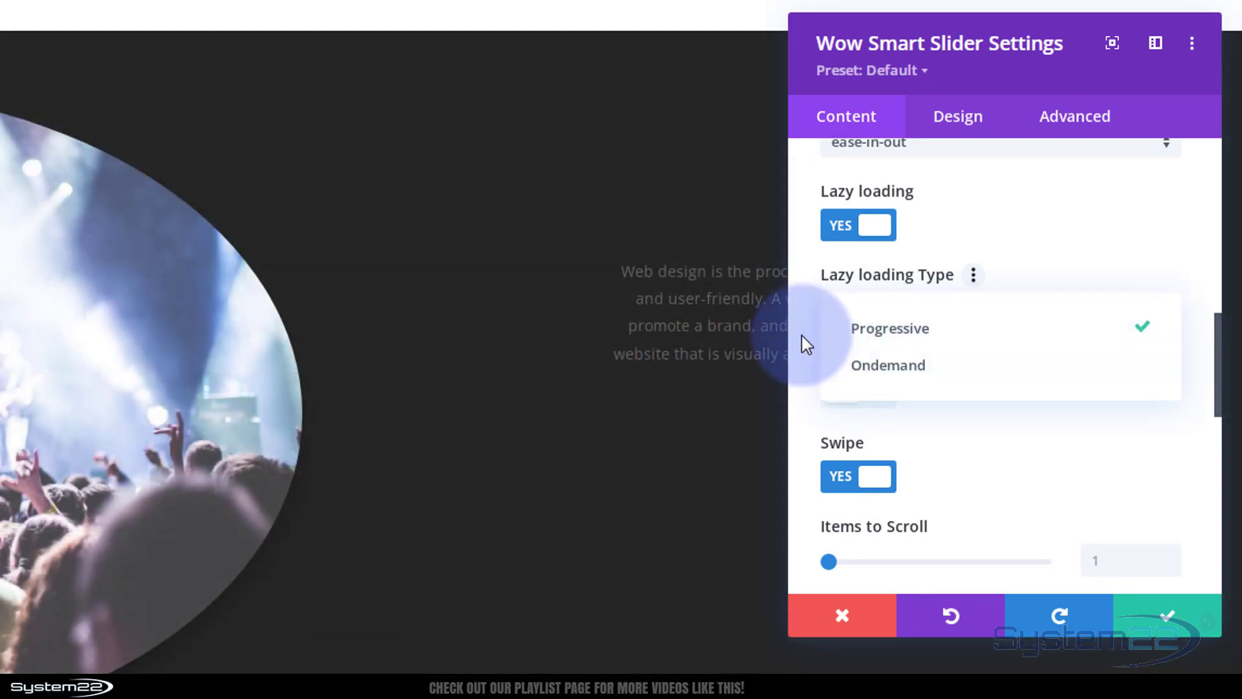
click(805, 335)
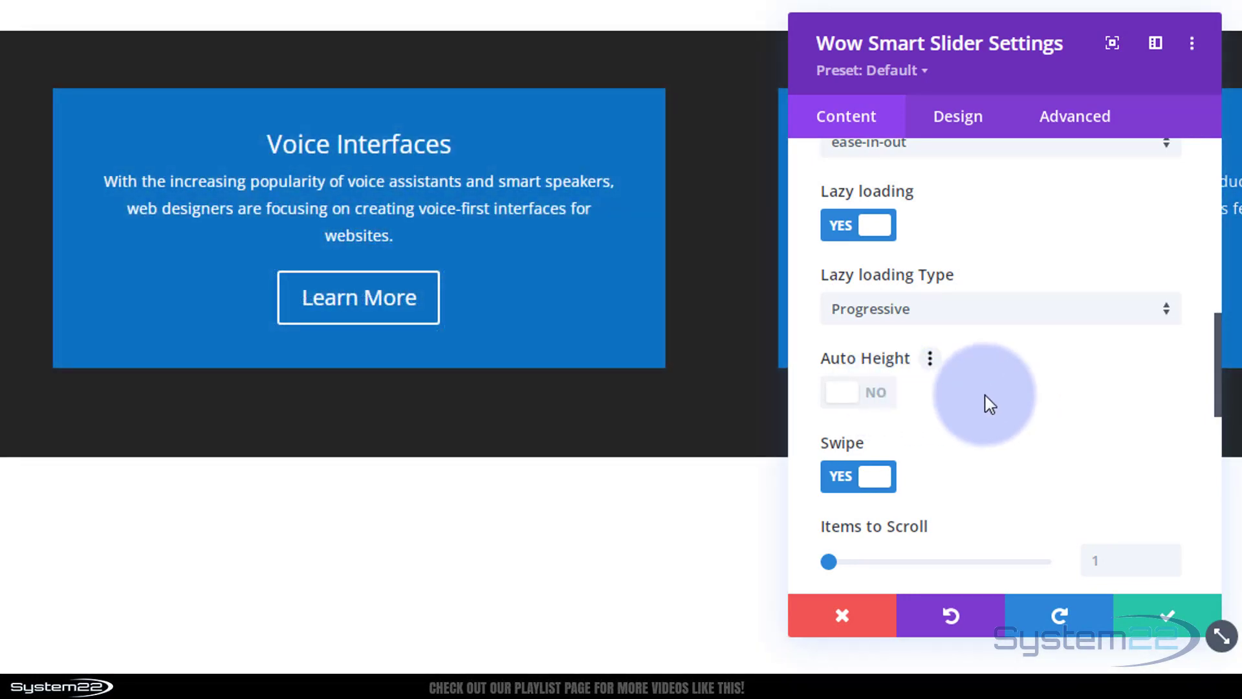
scroll(1017, 408, down, 2)
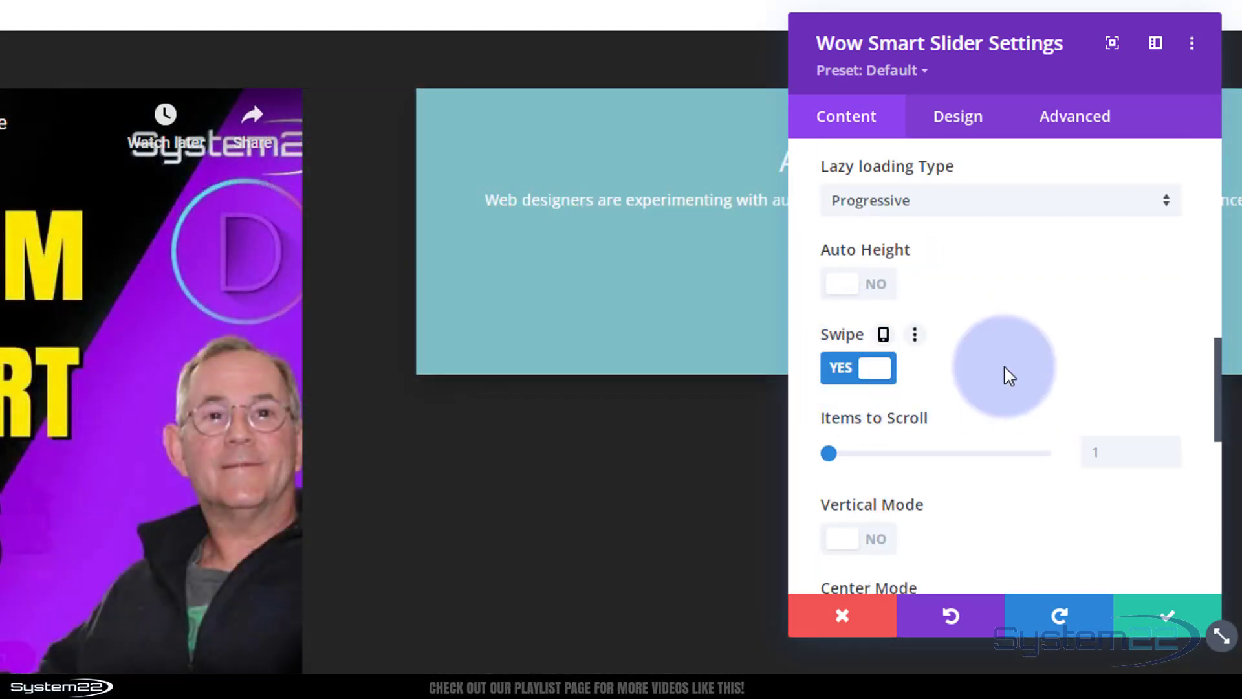
scroll(1008, 377, down, 4)
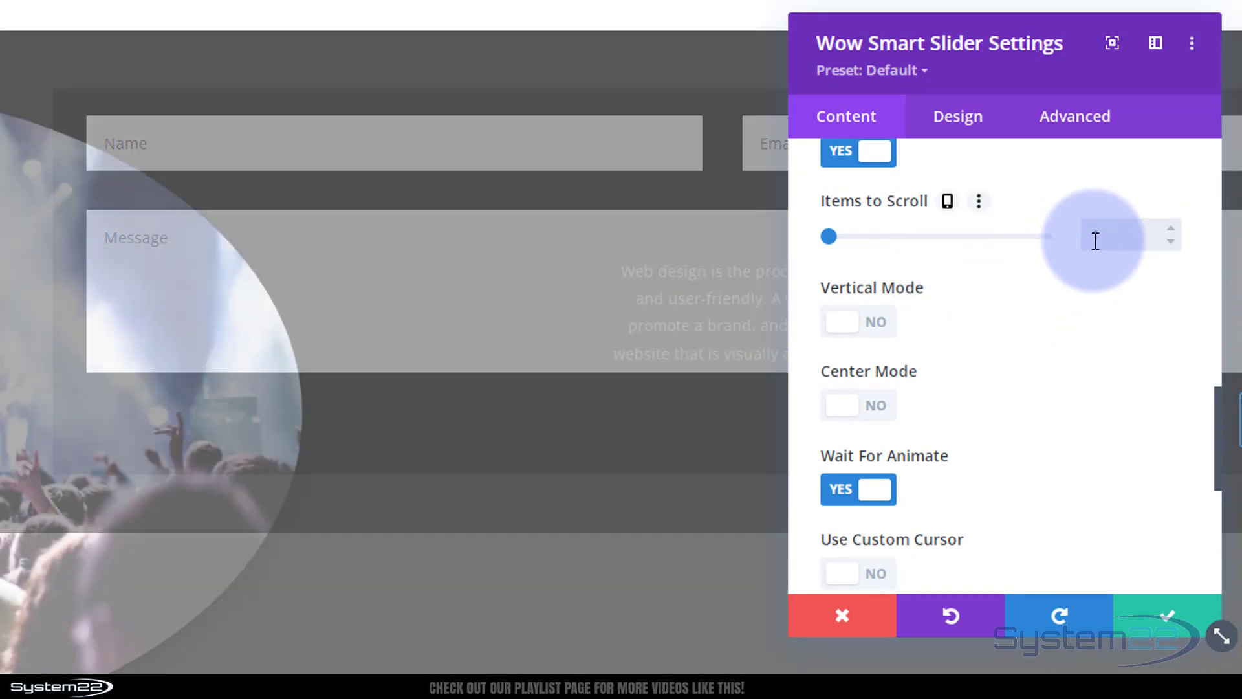
click(1124, 238)
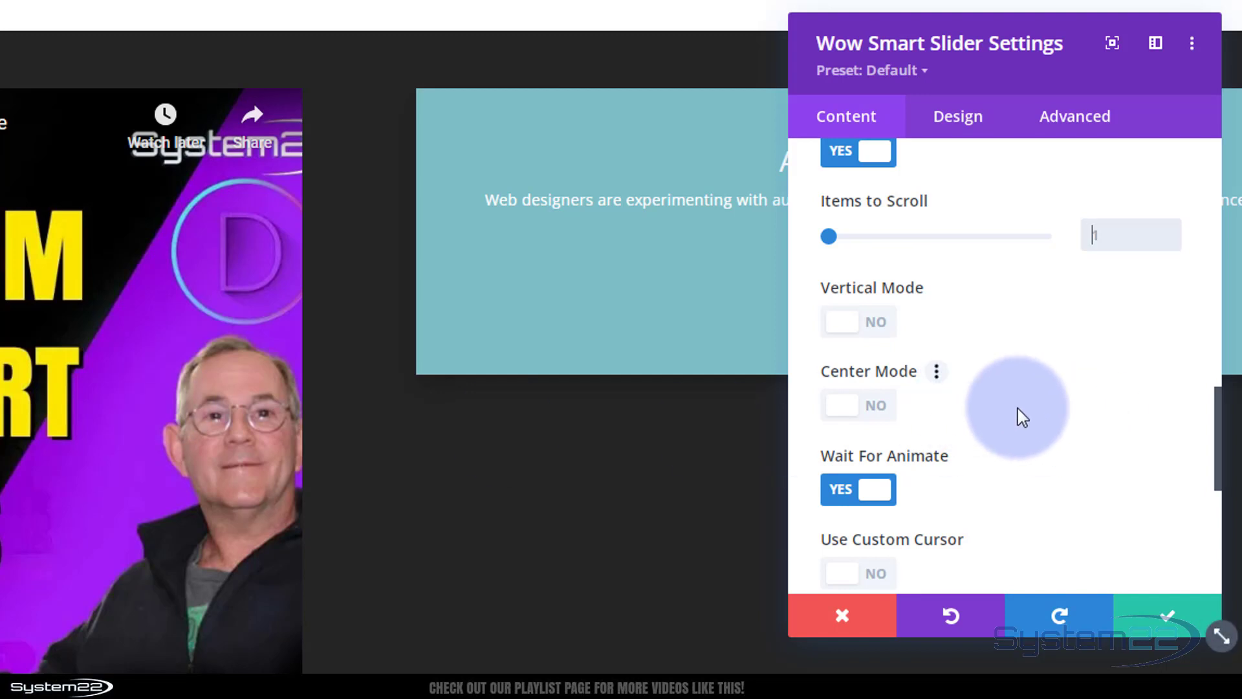
scroll(1022, 417, down, 2)
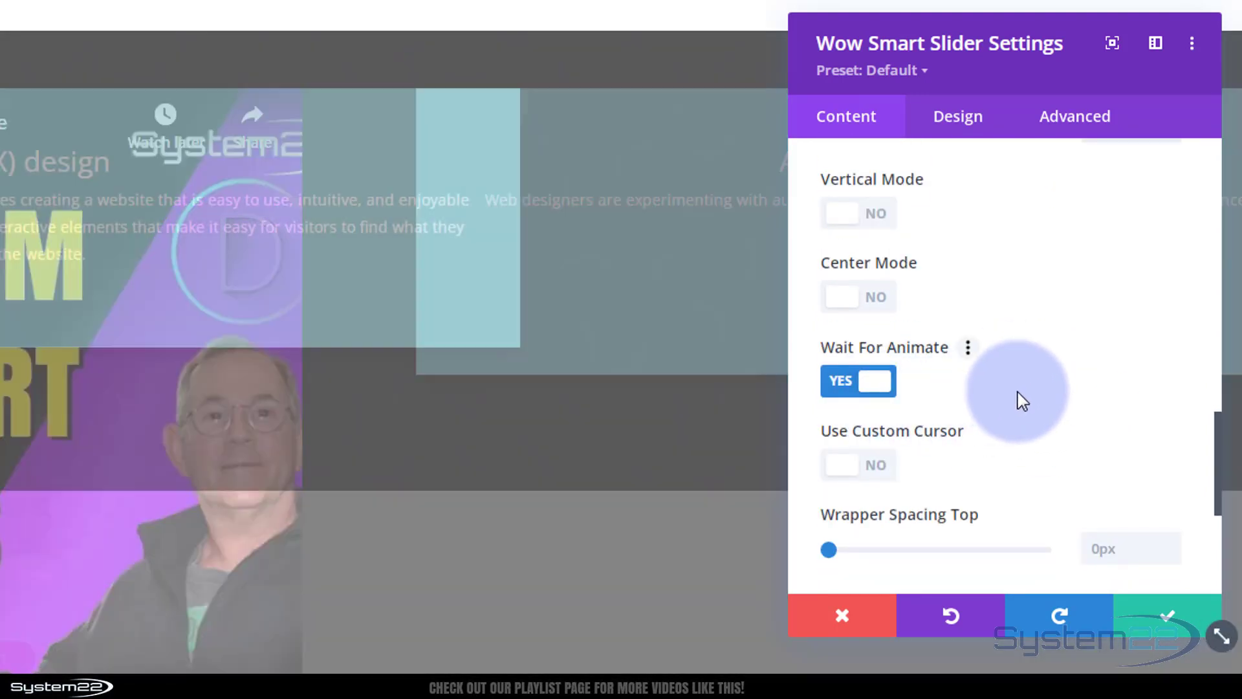
scroll(1021, 401, down, 2)
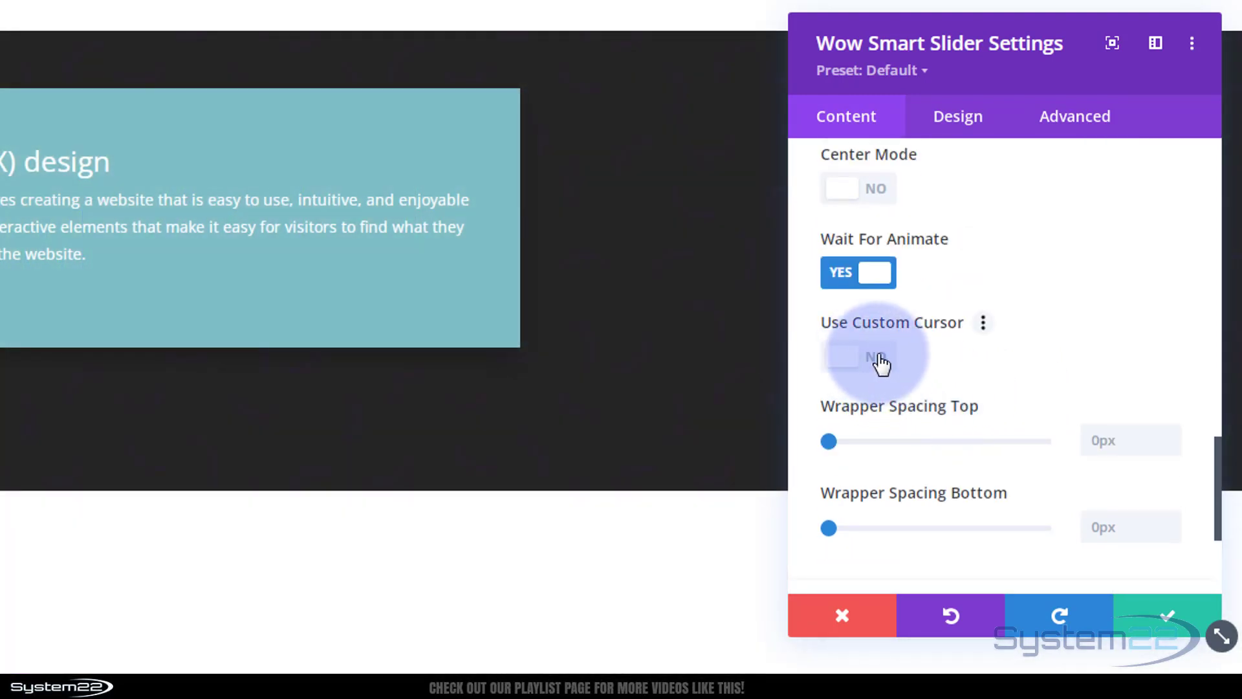
click(867, 367)
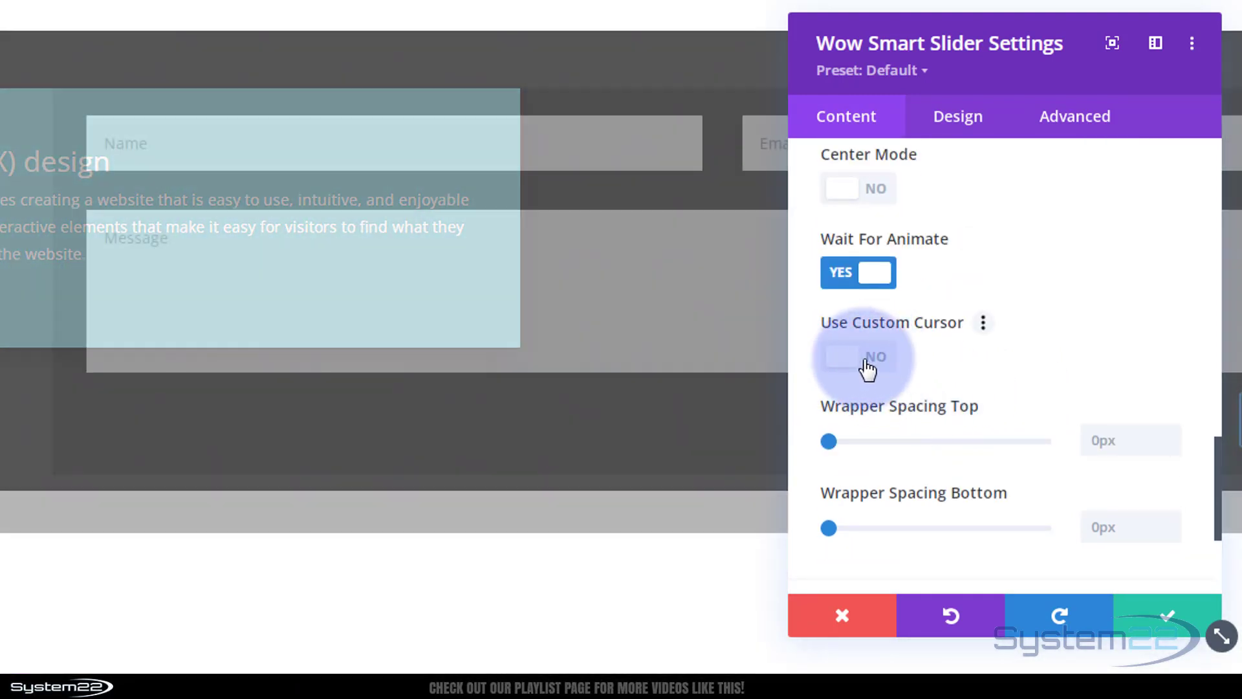
click(916, 448)
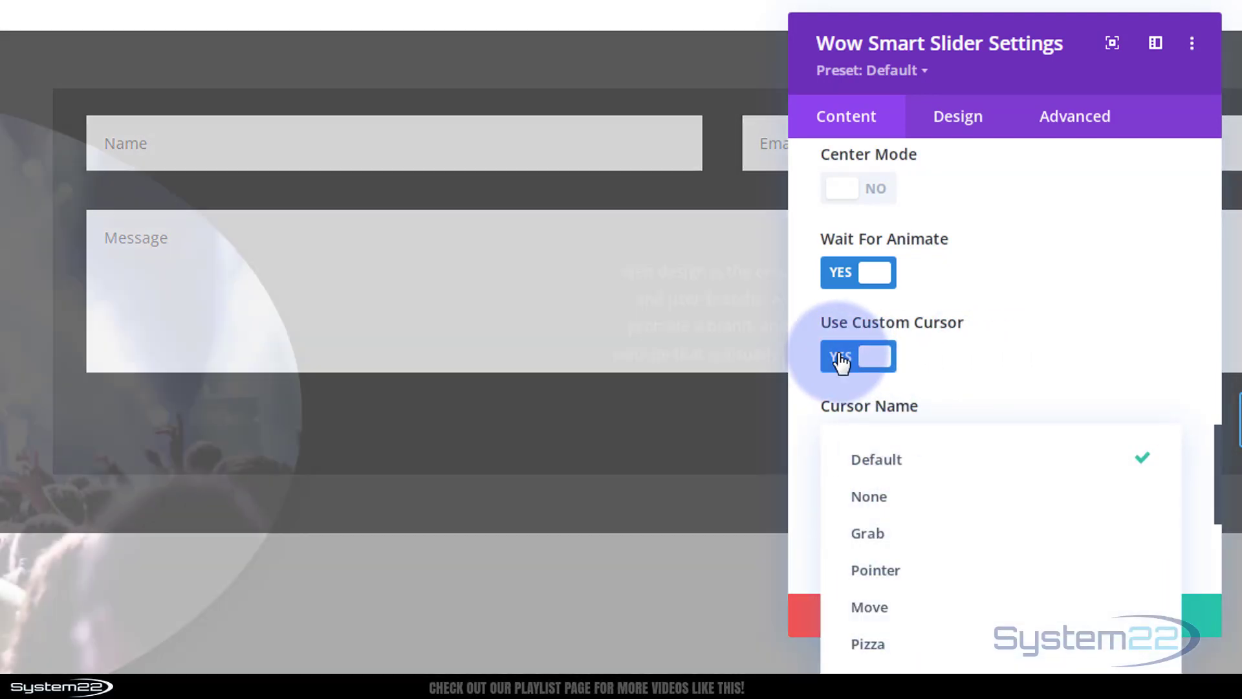
click(840, 356)
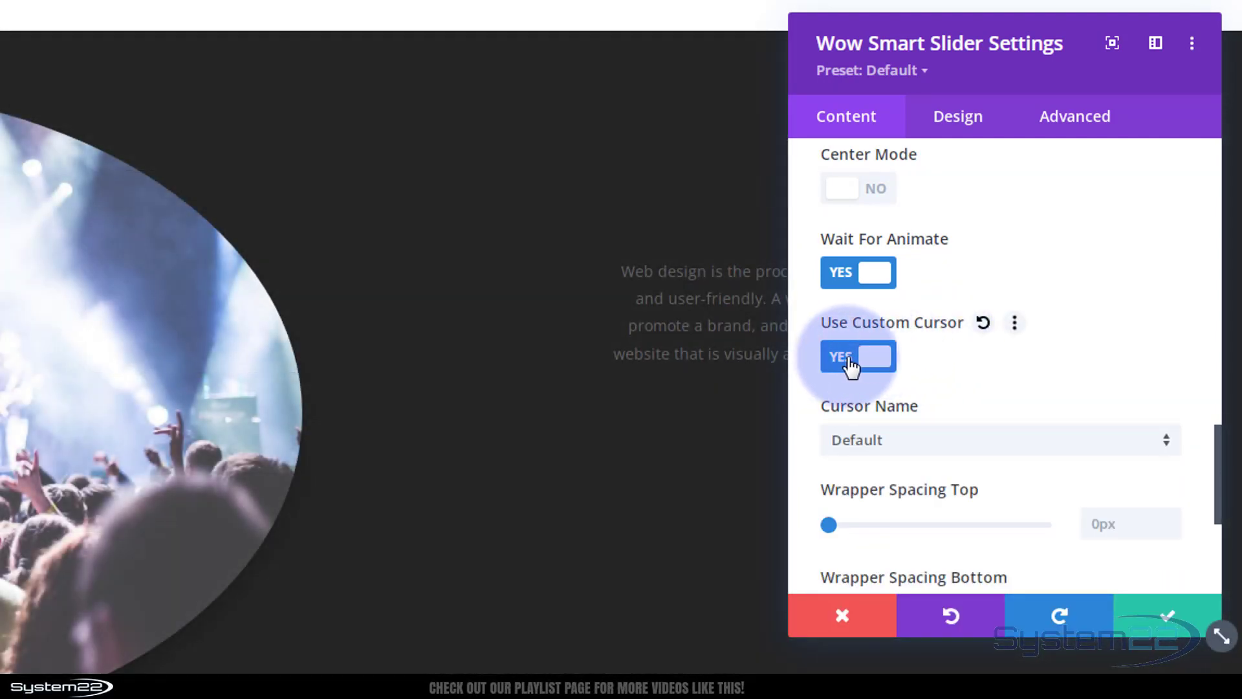
click(852, 360)
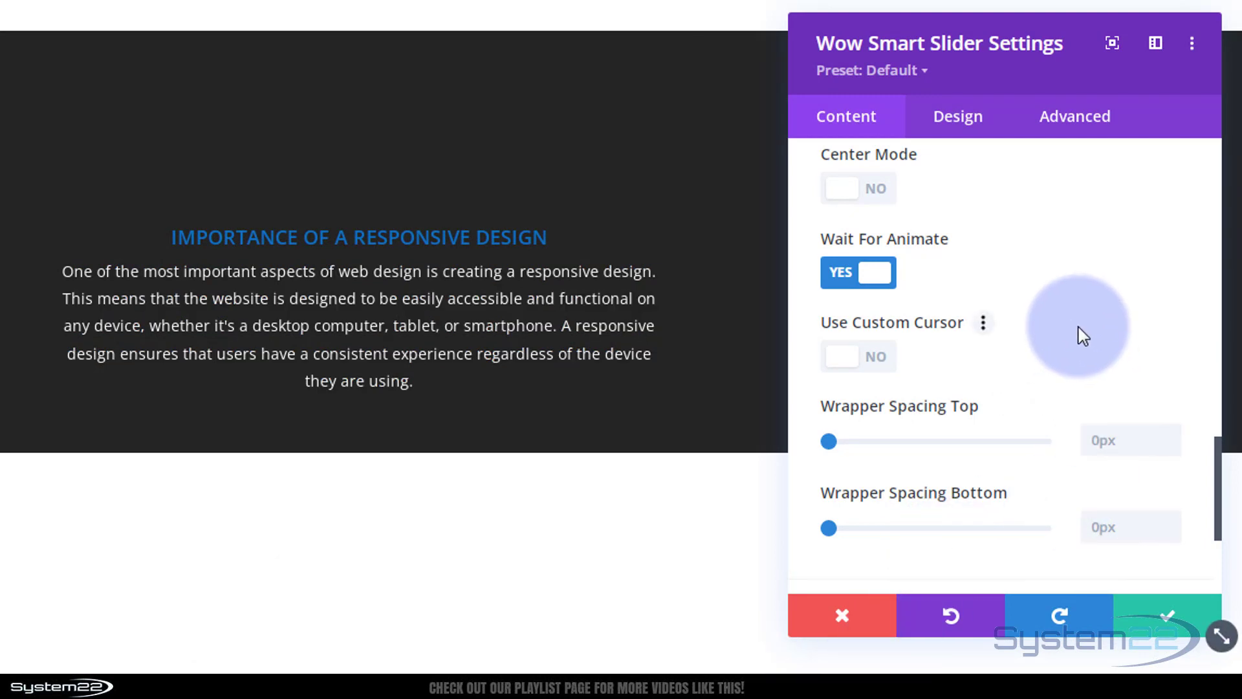
scroll(1083, 335, down, 2)
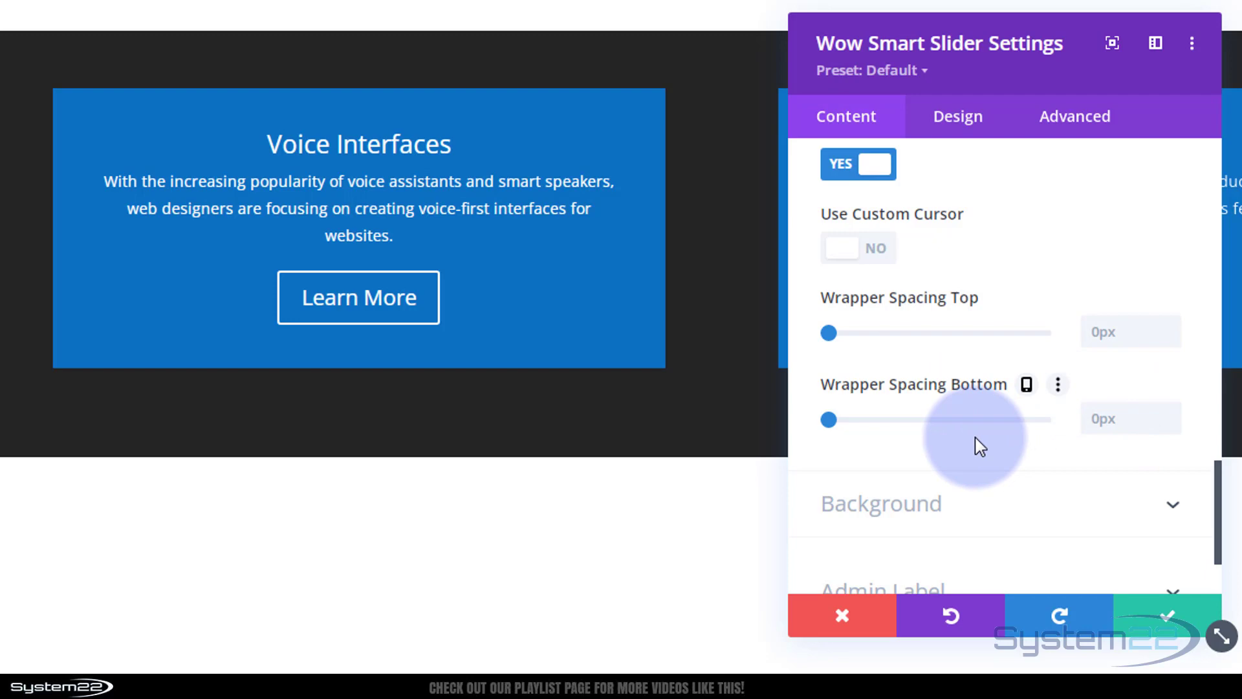
scroll(980, 446, down, 2)
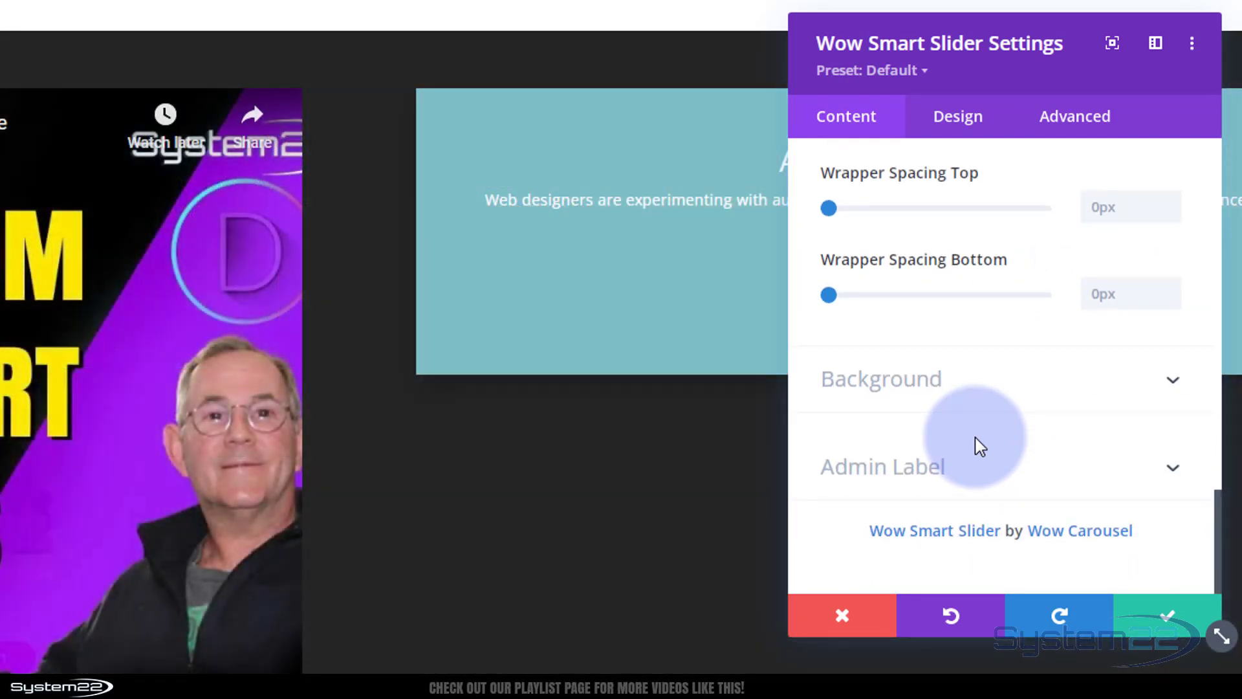
scroll(980, 447, up, 10)
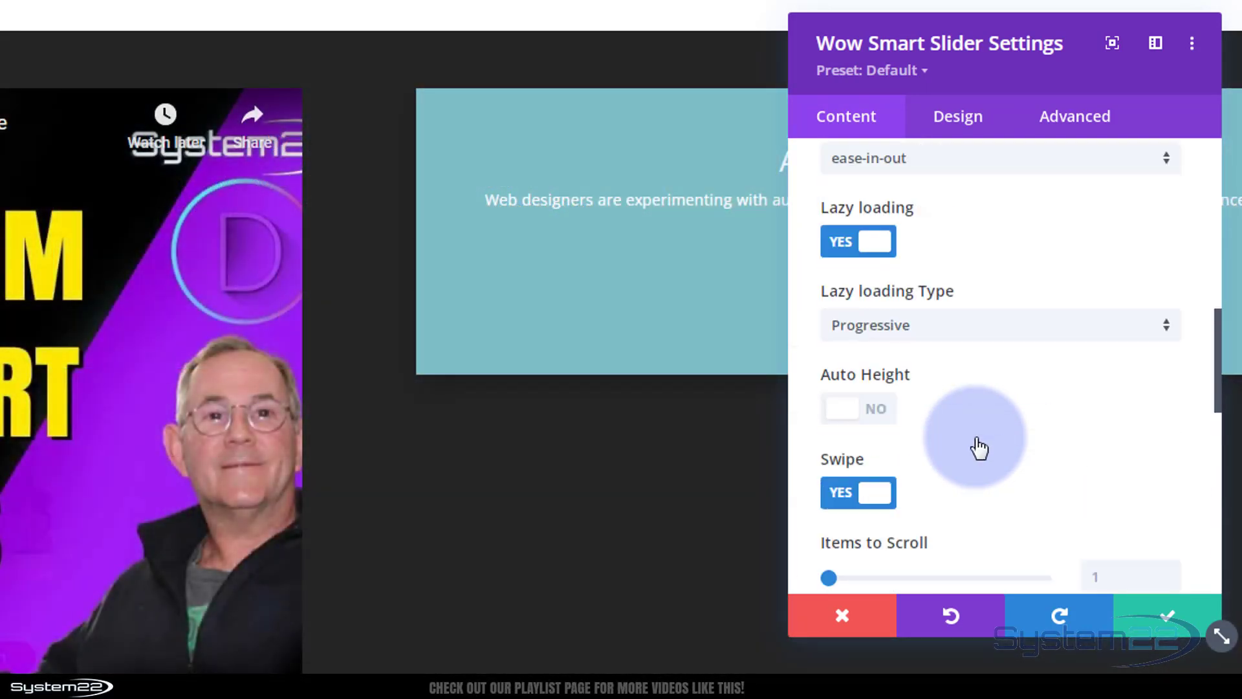
scroll(980, 446, up, 6)
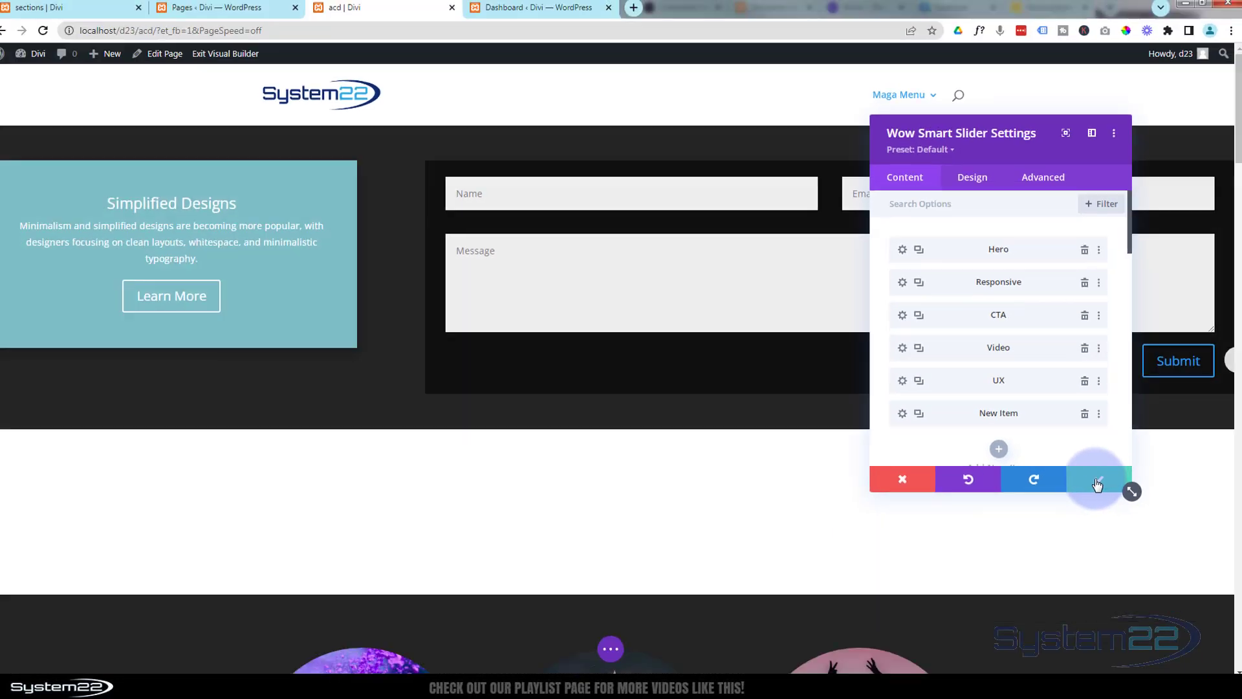
- Apply the slider module settings, save the page and exit the Visual Builder
click(1098, 484)
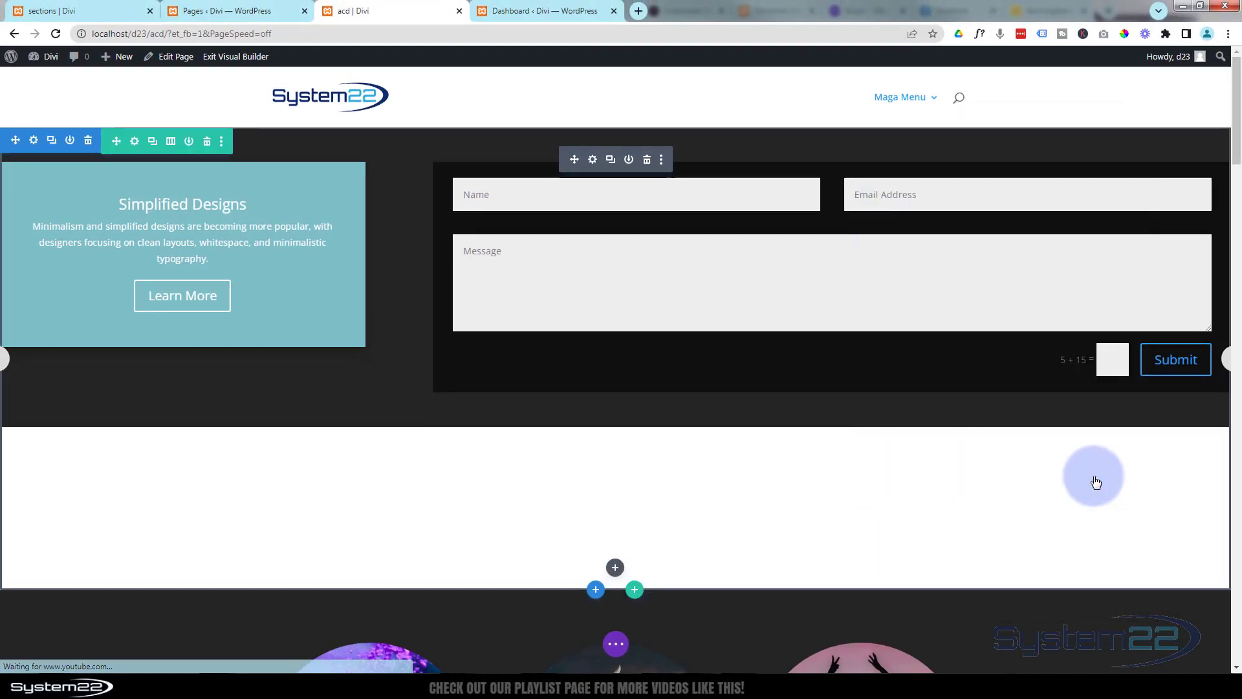
click(614, 645)
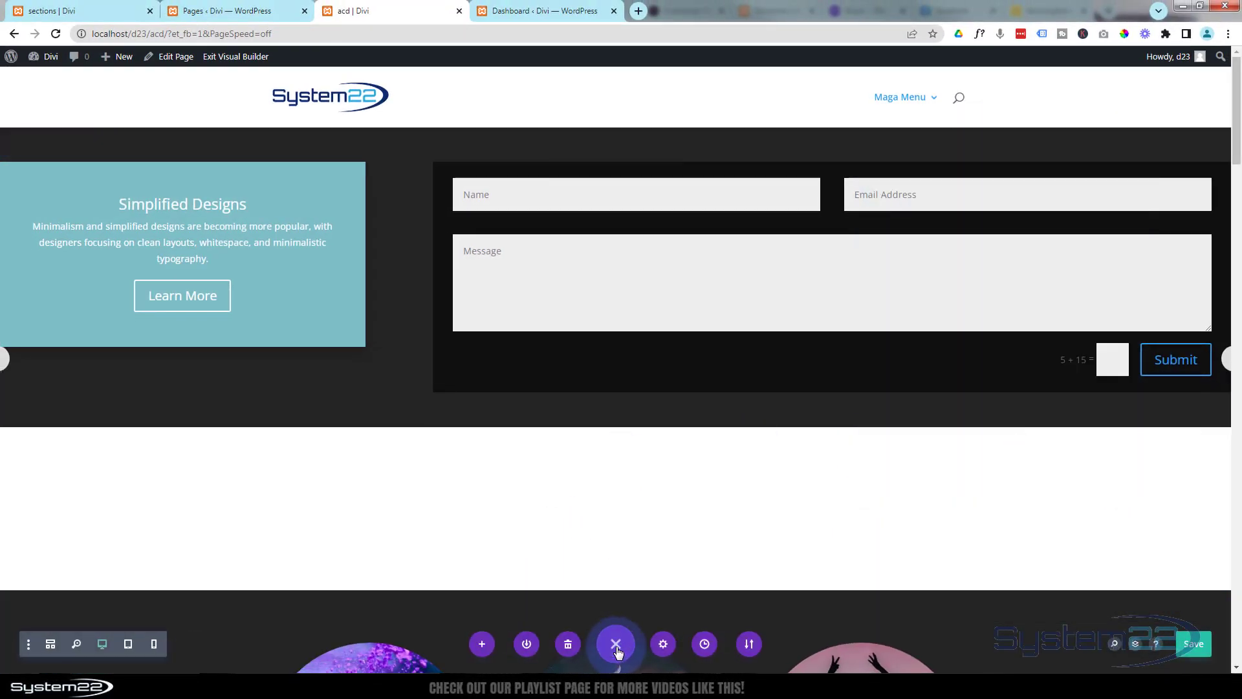
click(1194, 646)
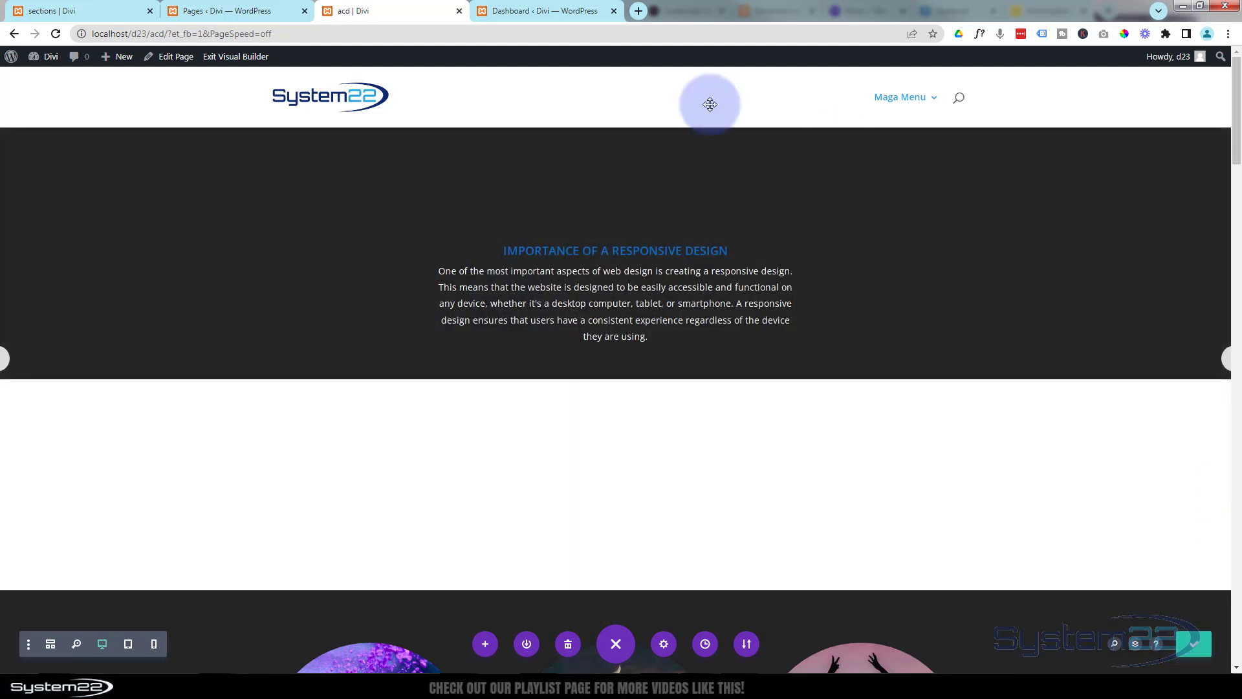
click(243, 62)
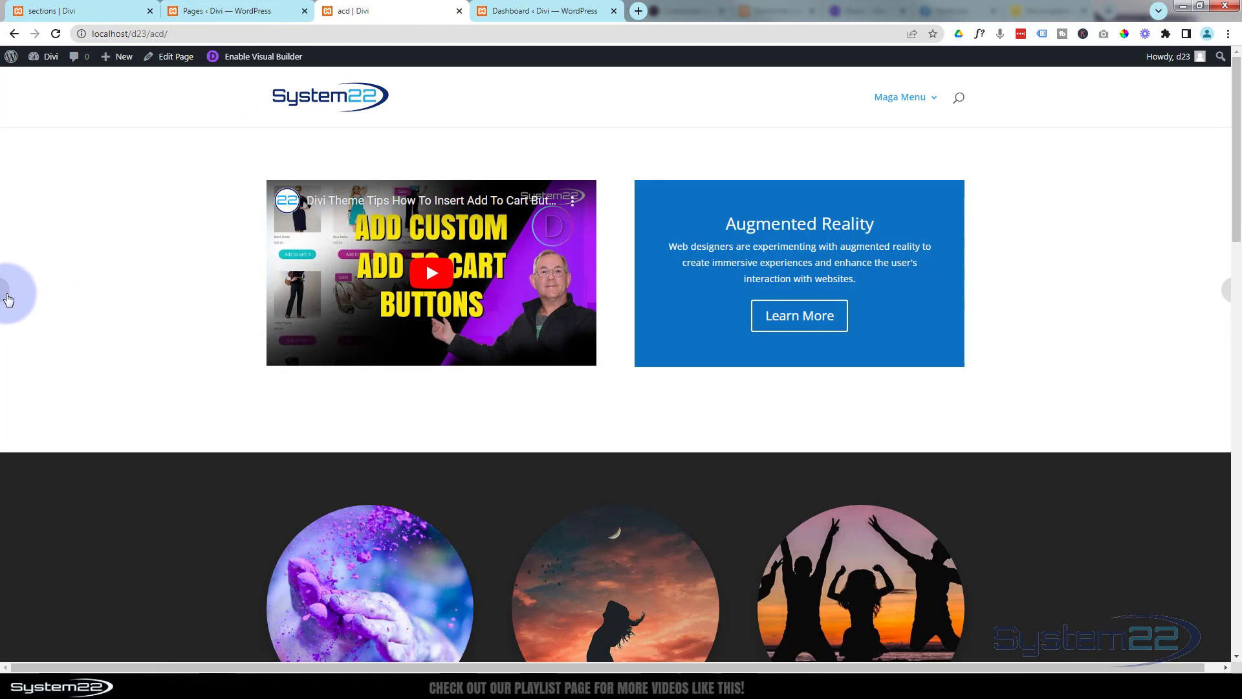
- Step the live slider back and forth between slides with its navigation arrows
click(6, 297)
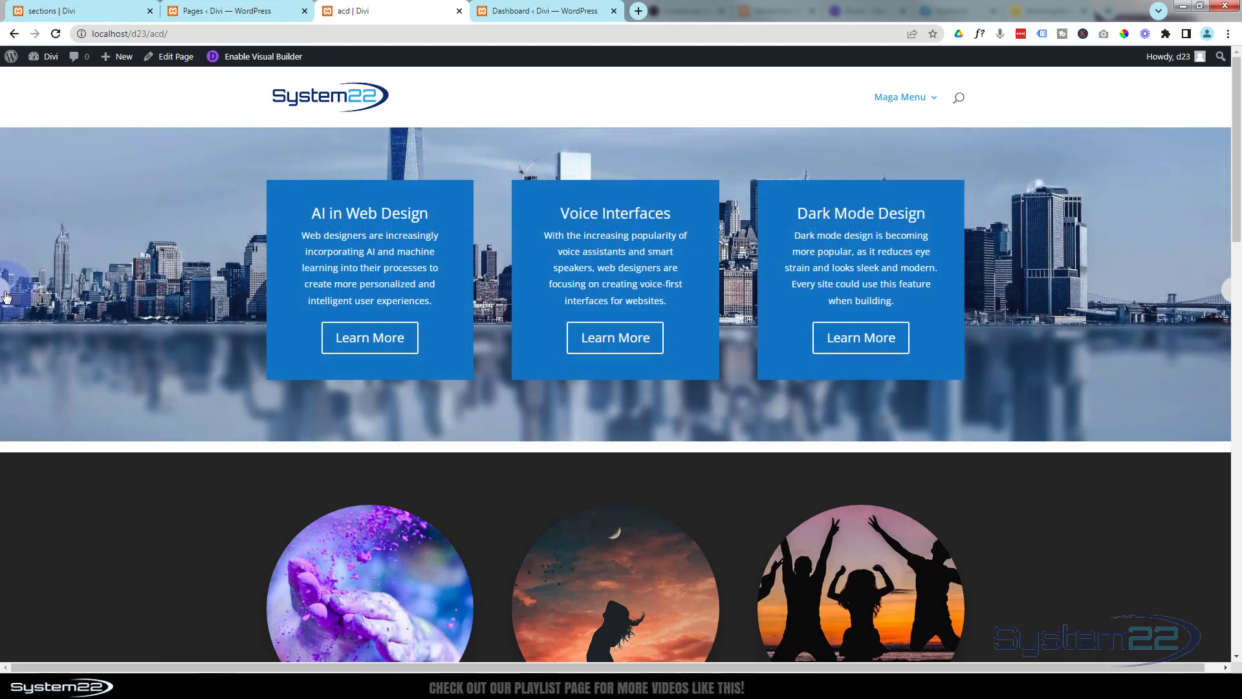
click(6, 297)
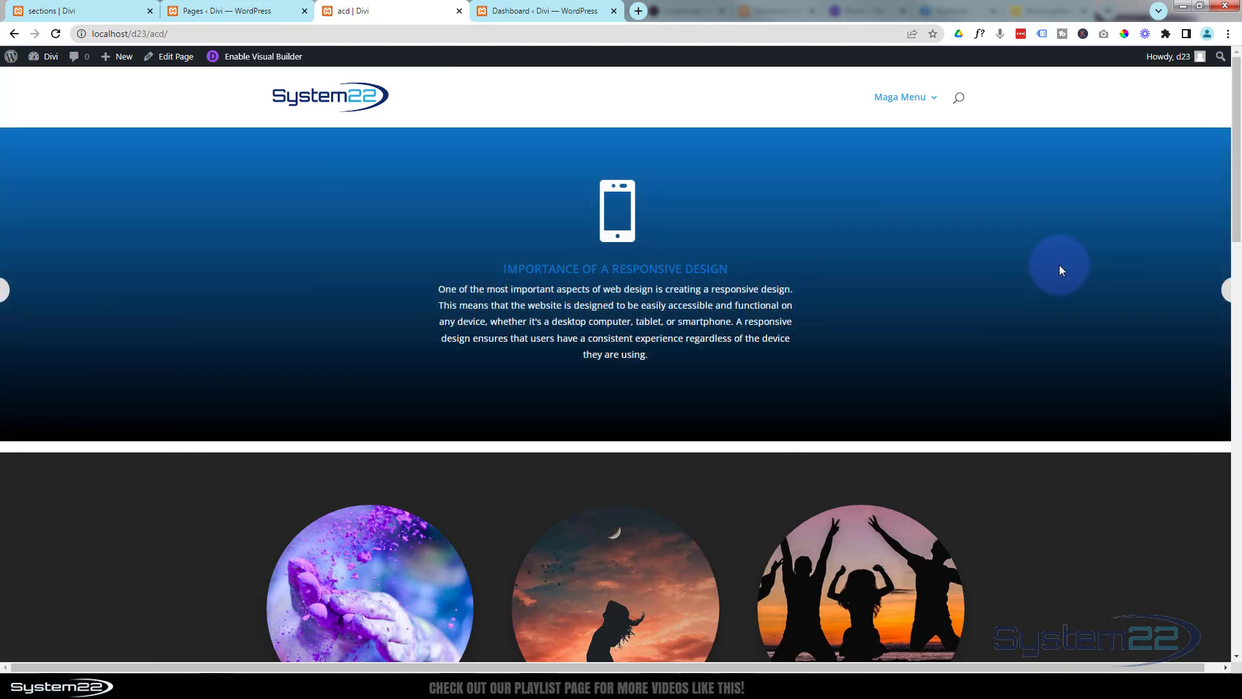
click(1226, 292)
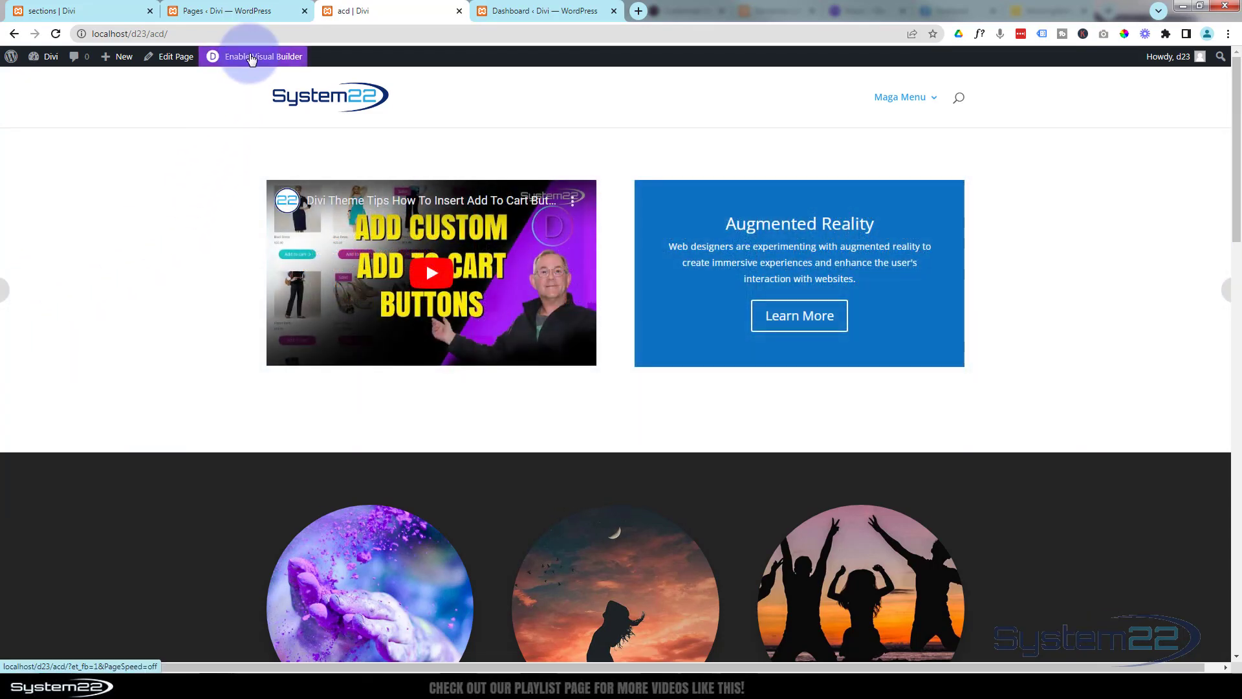
- Reopen the page in the builder and open the slider's Design > Navigation settings
click(252, 60)
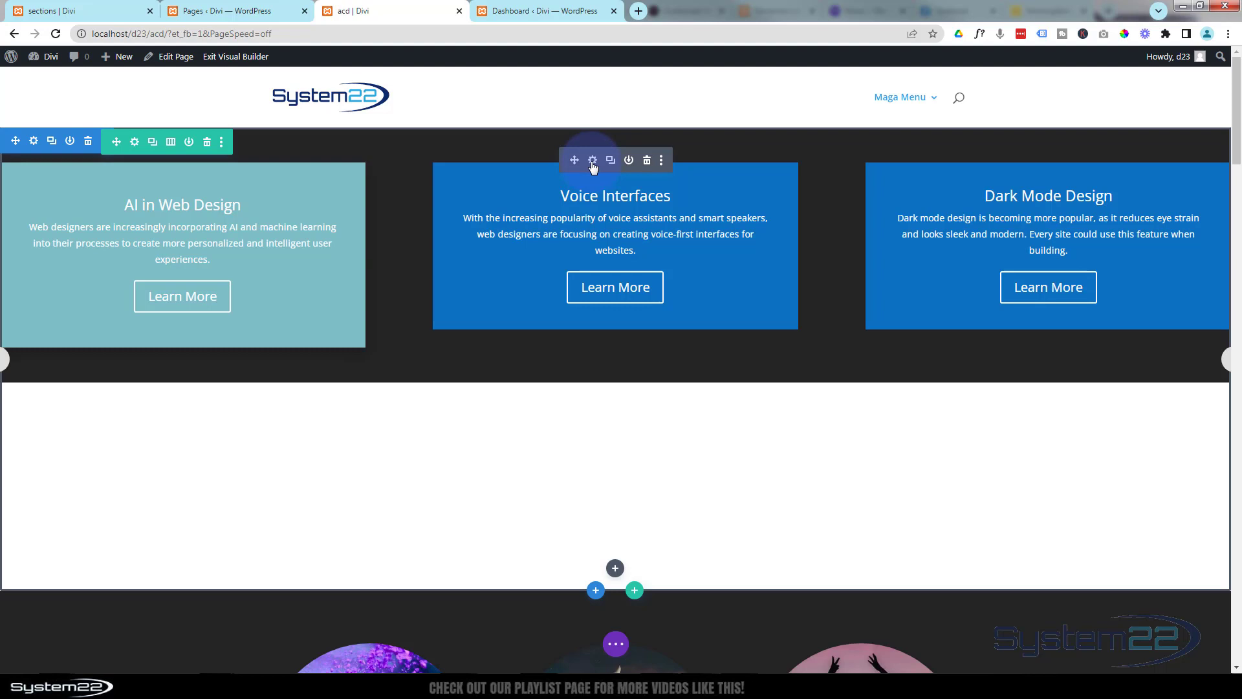
click(591, 163)
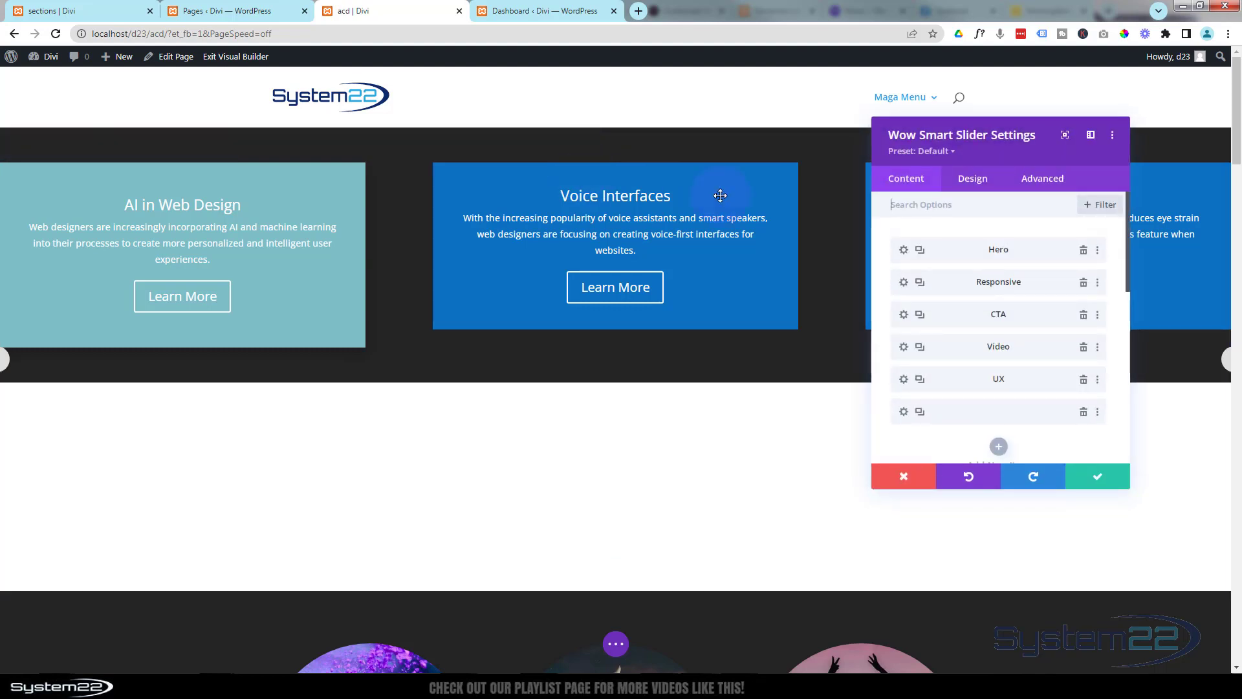
click(973, 181)
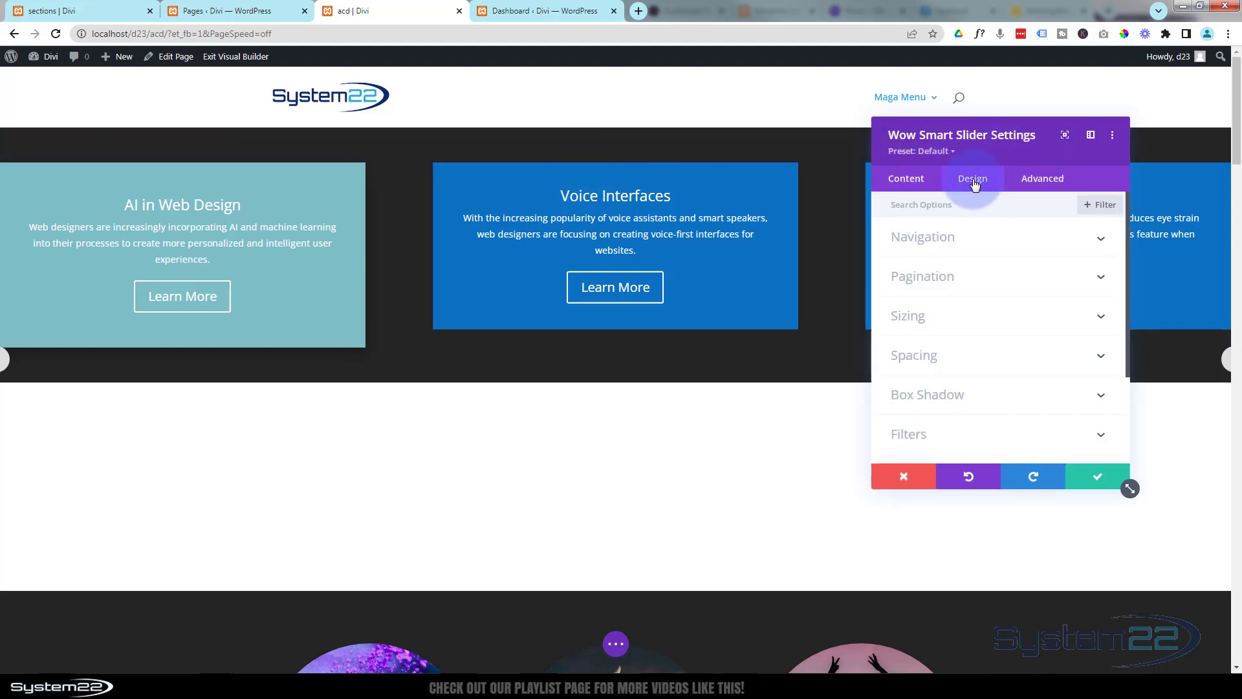
click(982, 242)
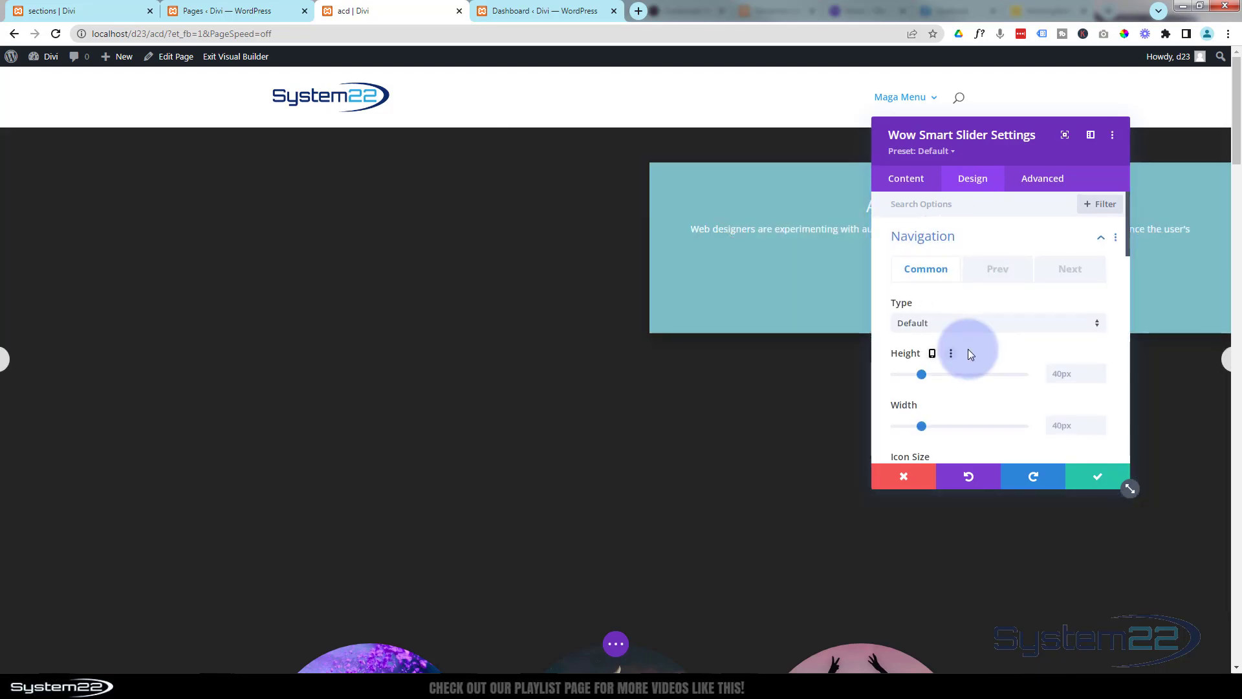
- Change the navigation arrows' horizontal position from -25px to 20px
scroll(968, 348, down, 3)
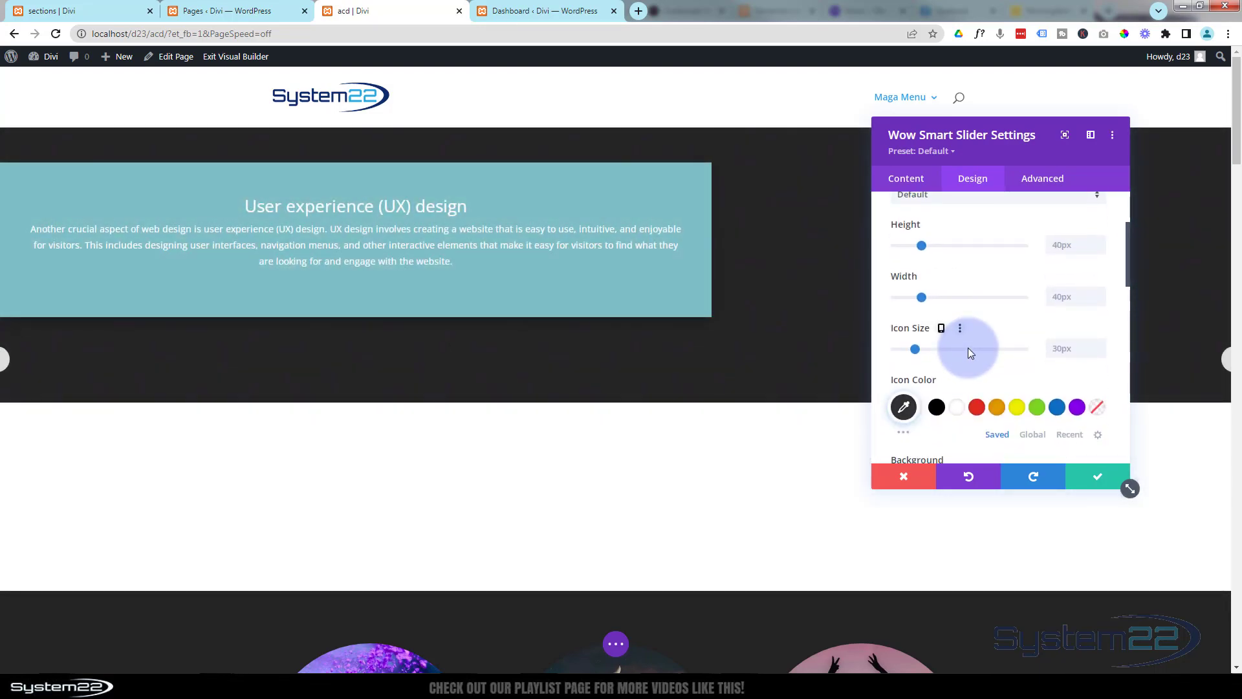
scroll(968, 347, down, 2)
scroll(971, 354, down, 2)
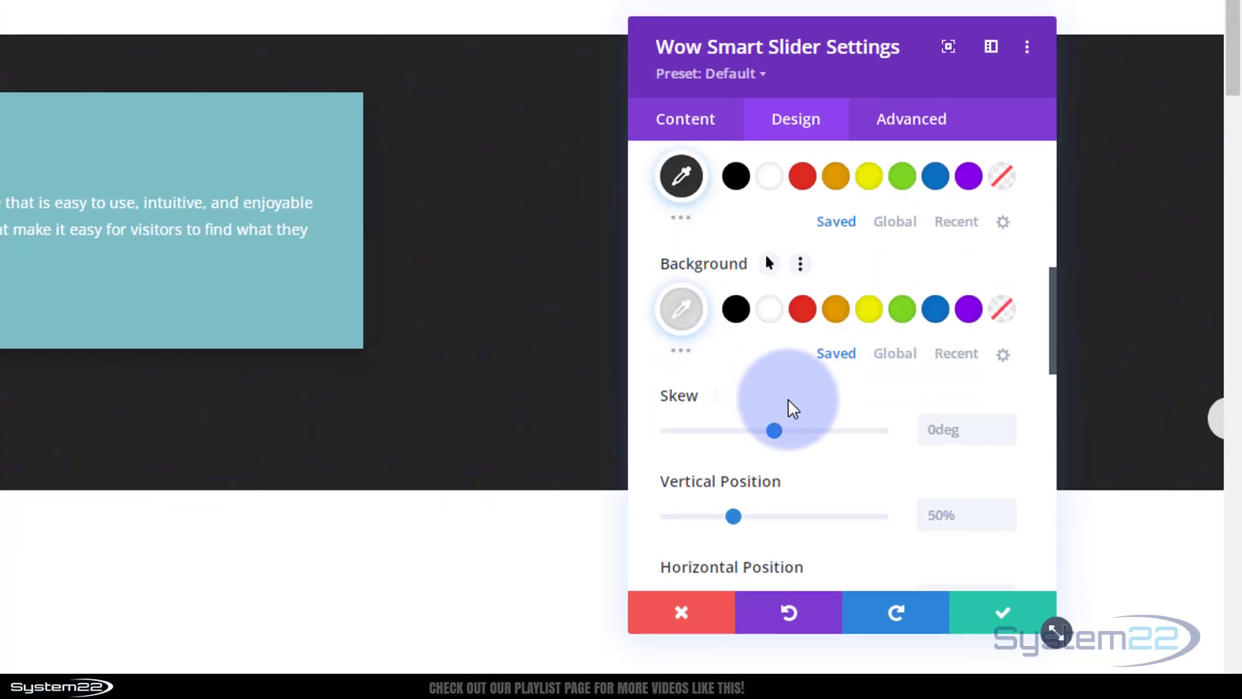
scroll(793, 409, down, 2)
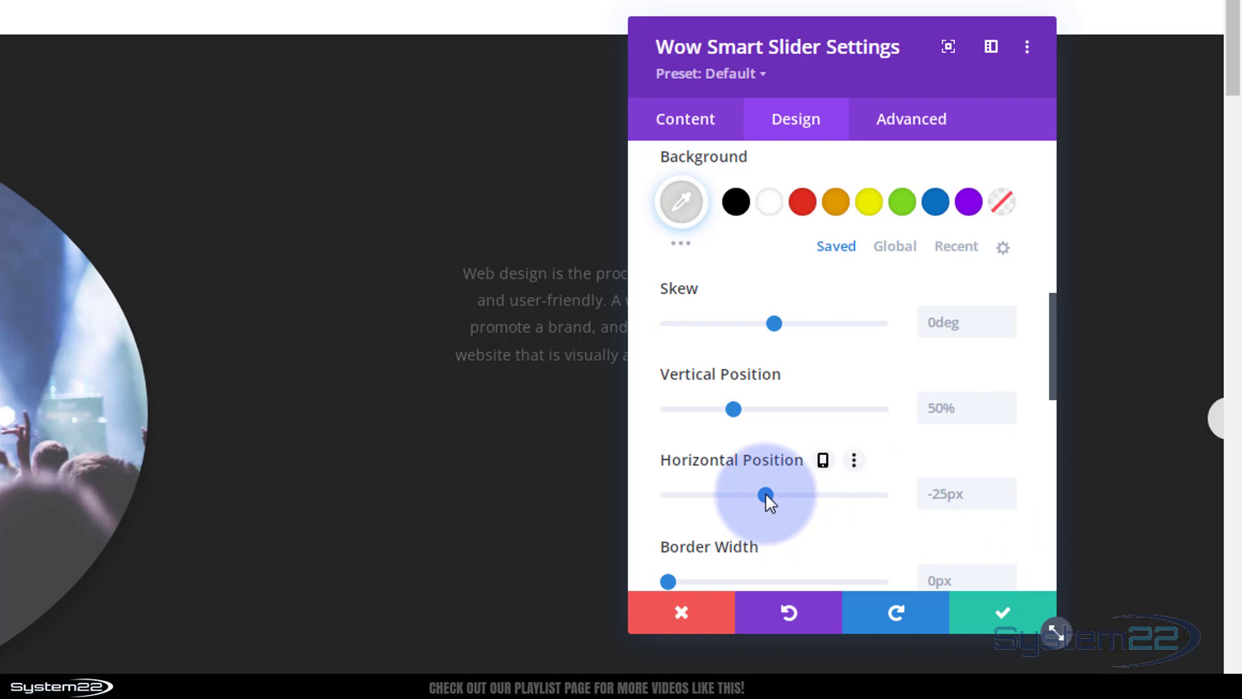
mouse_move(766, 494)
mouse_down()
mouse_move(809, 496)
mouse_move(782, 494)
mouse_up()
click(932, 492)
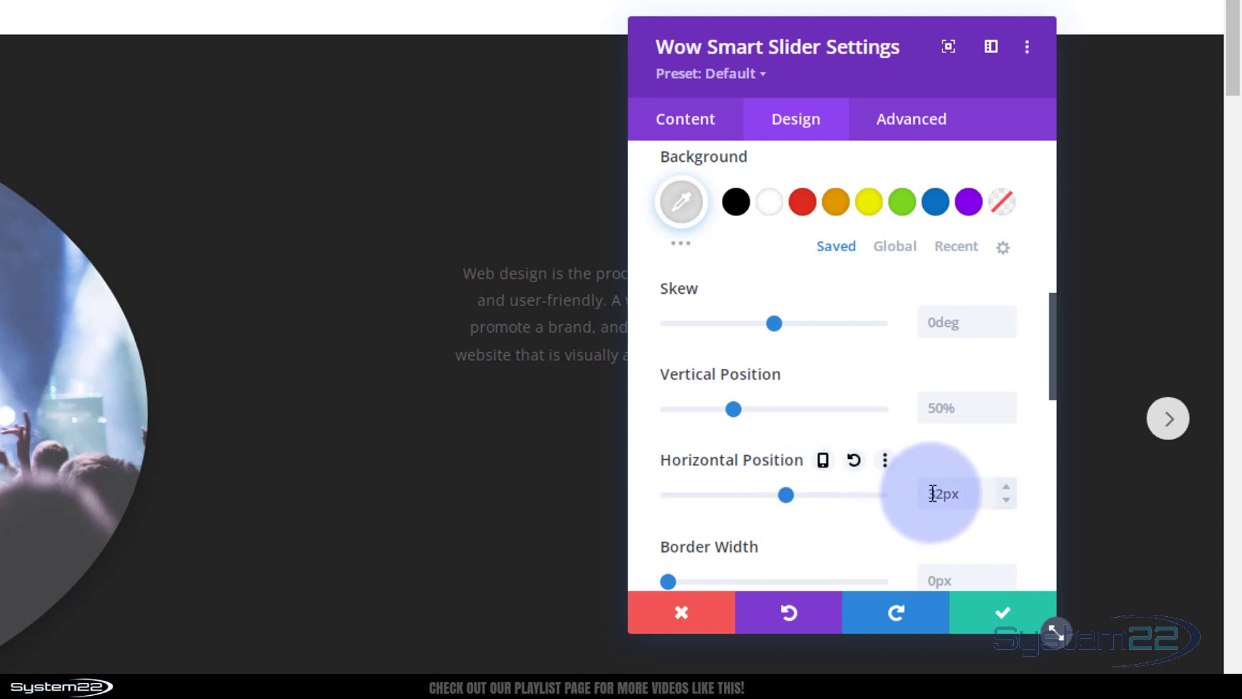
drag(929, 493, 944, 493)
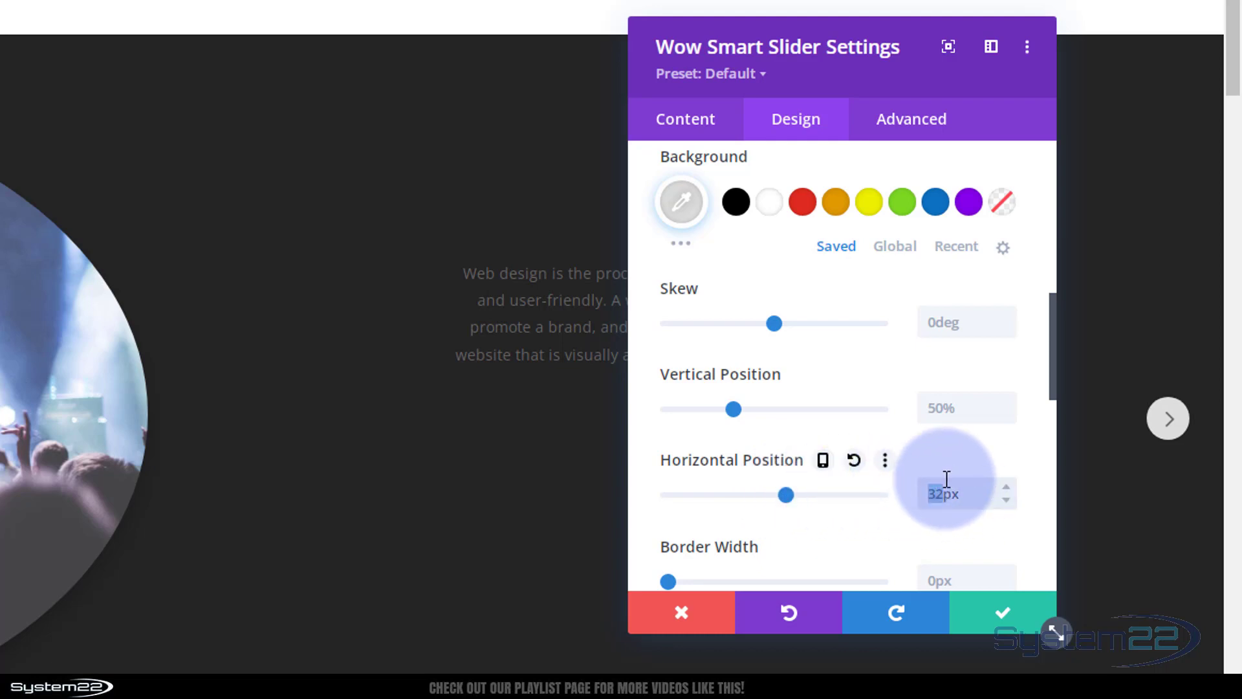
text(20)
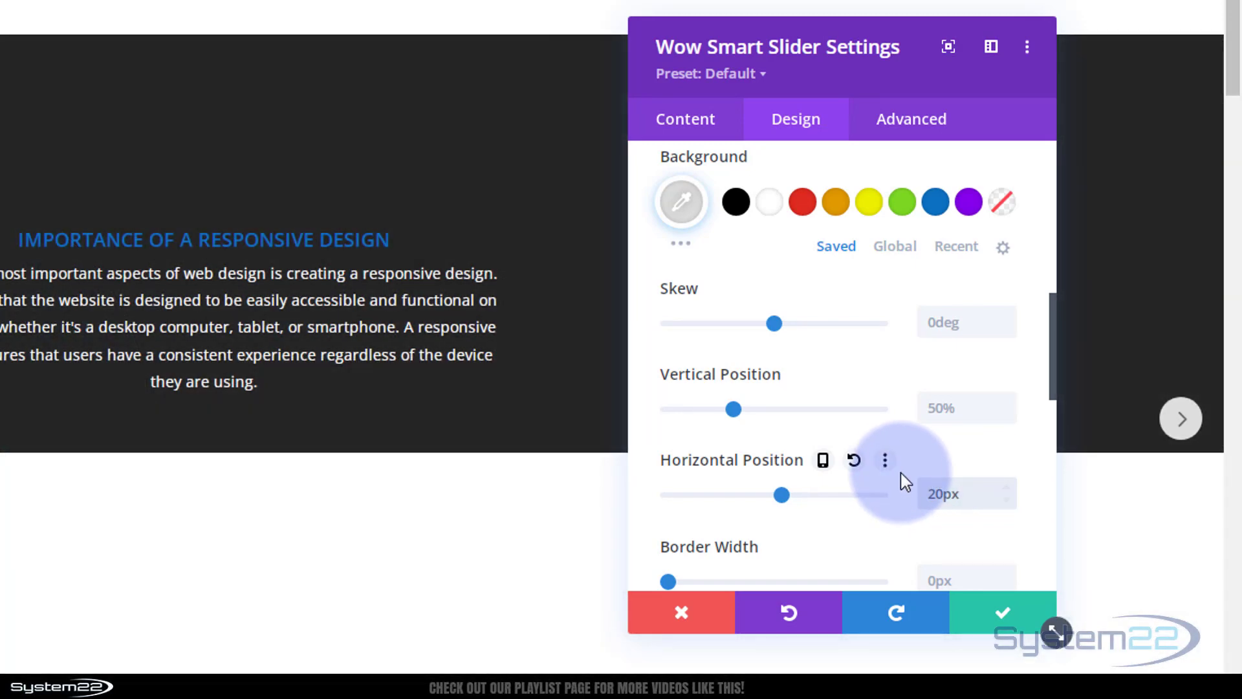
scroll(896, 471, up, 3)
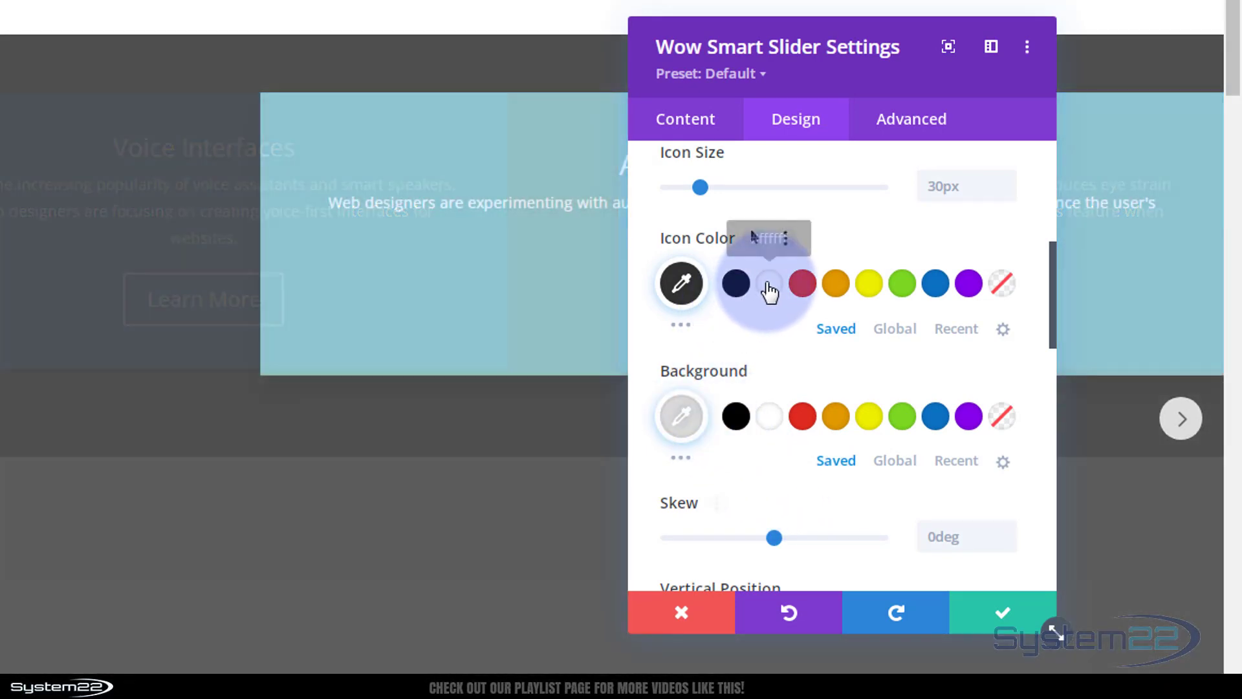
- Give the slider arrows white icons and a #0C71C3 background at 0.3 opacity
click(770, 291)
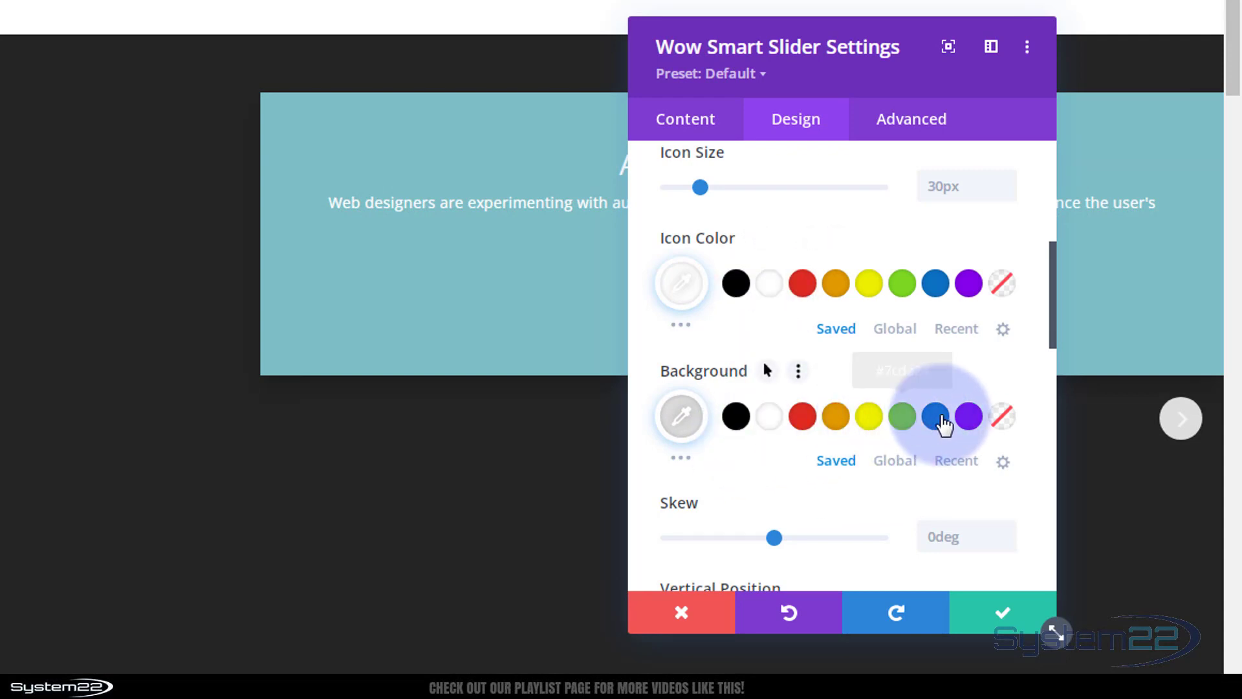
click(938, 419)
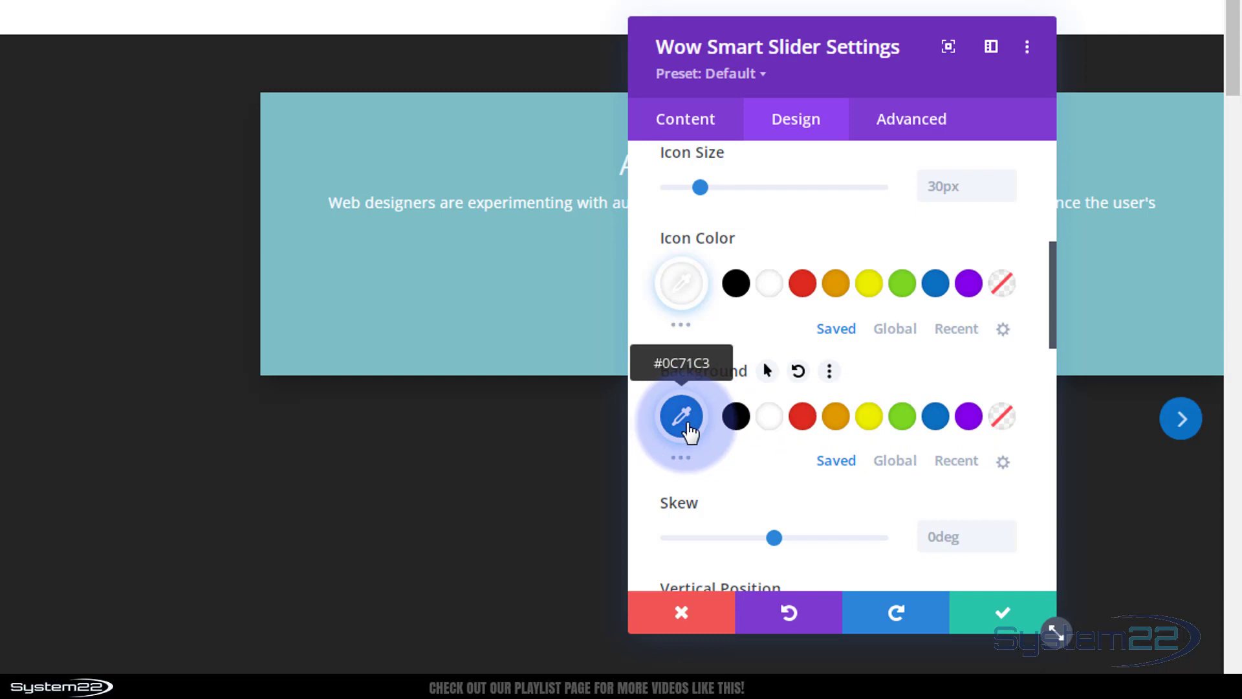
click(683, 417)
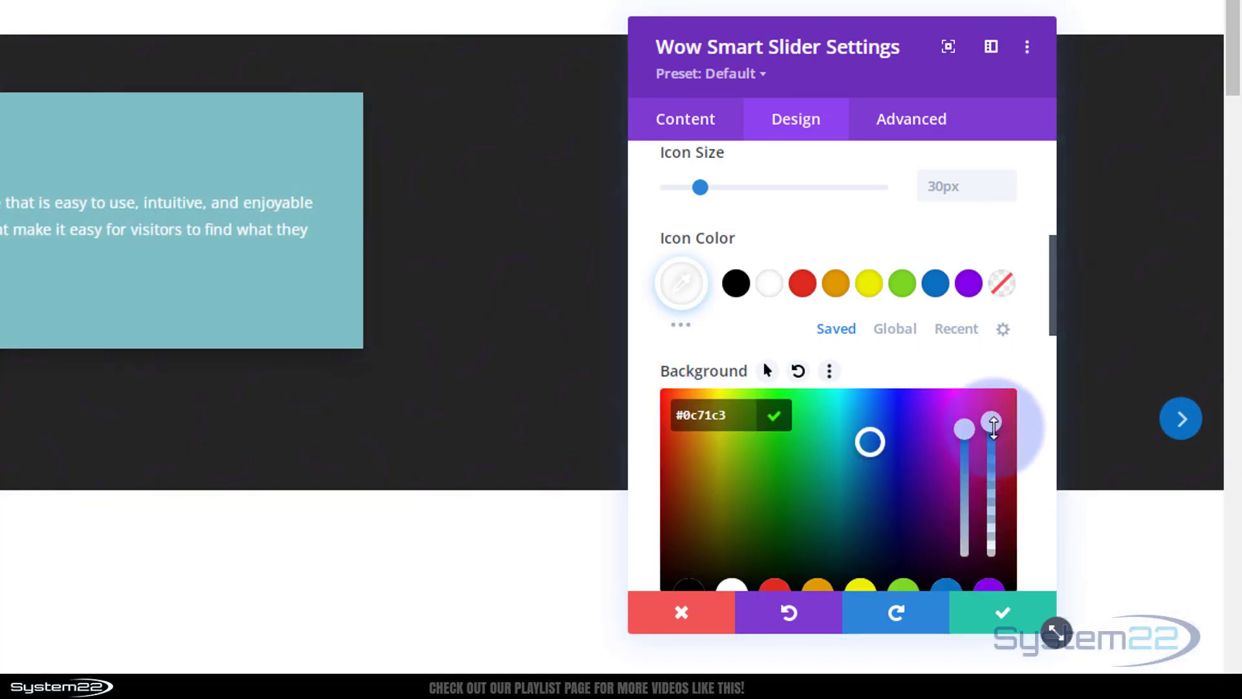
click(991, 422)
drag(996, 489, 993, 534)
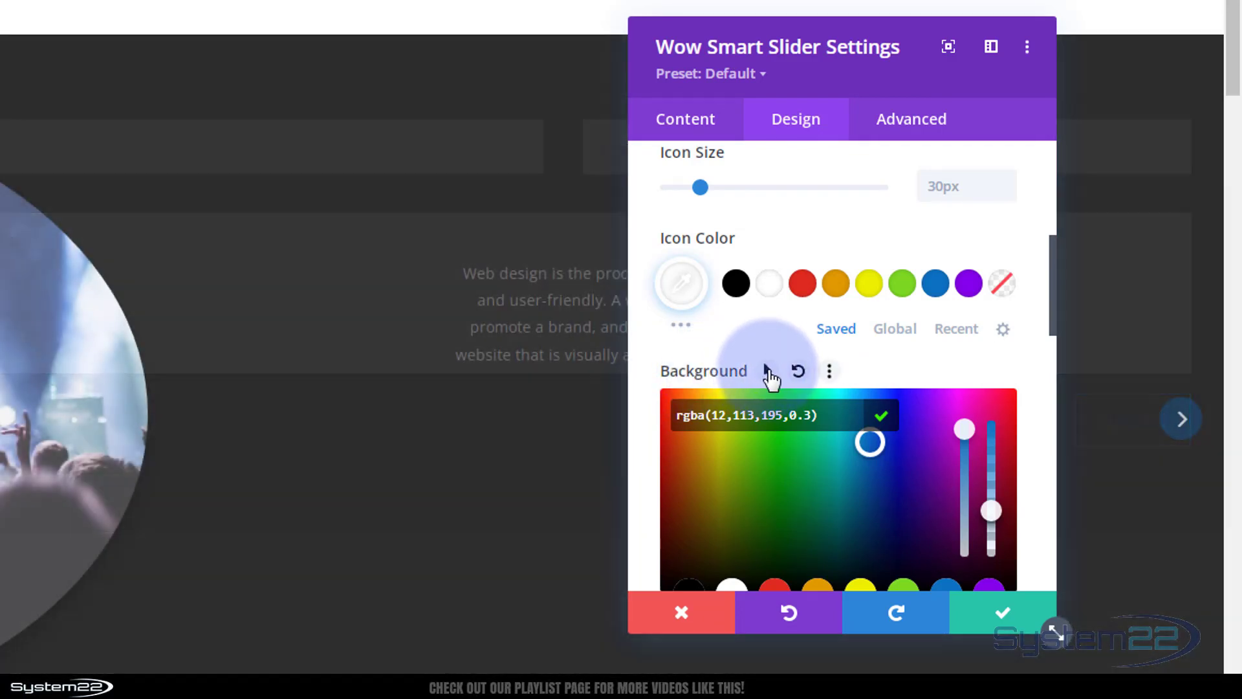
- Set the arrow background hover colour to solid blue #0c71c3, keeping the translucent normal colour
click(768, 372)
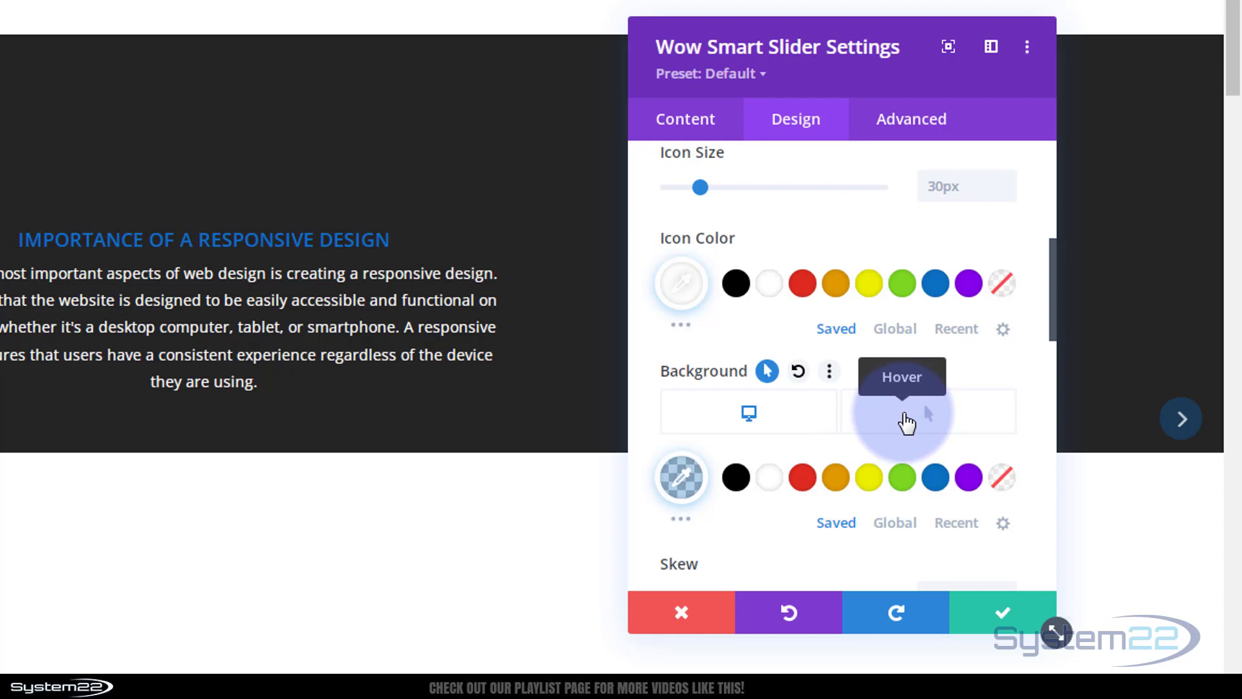
click(906, 421)
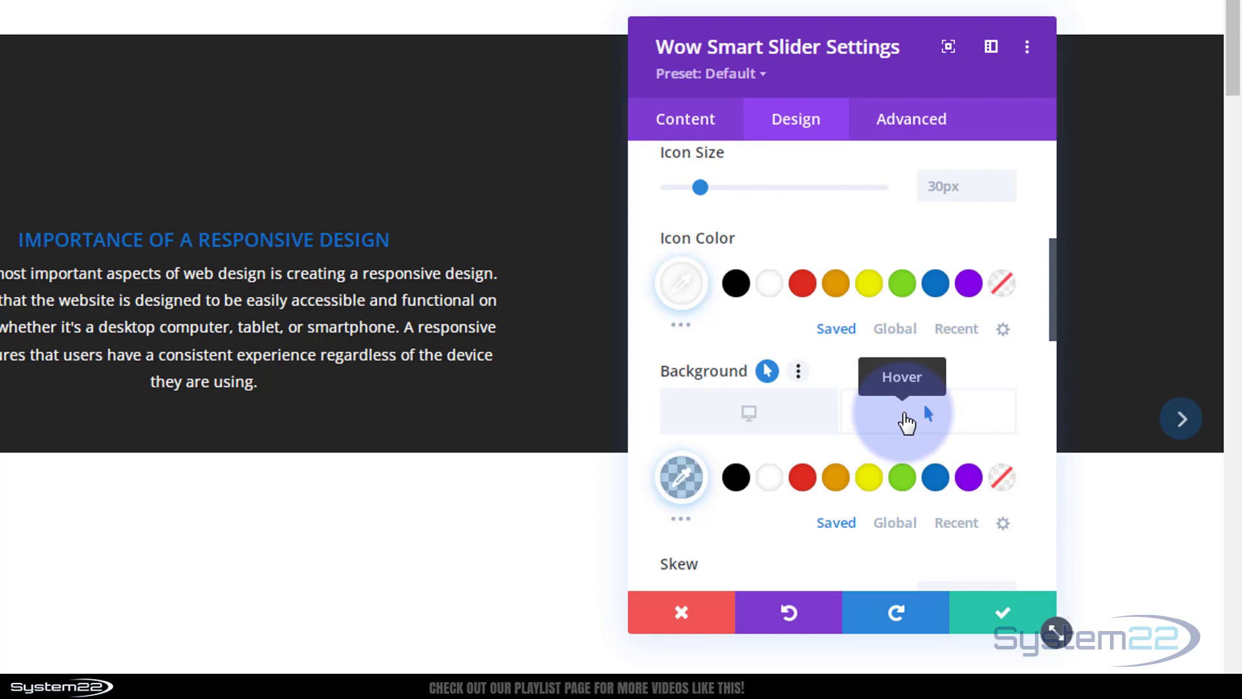
click(938, 484)
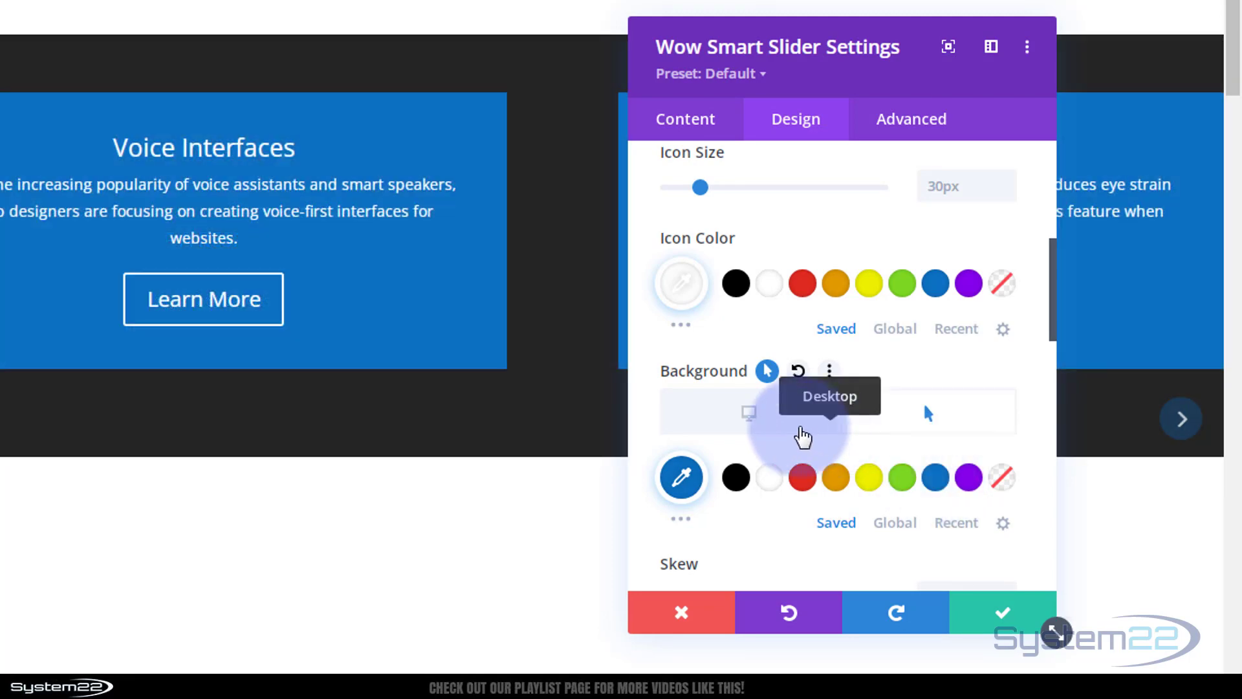
click(767, 426)
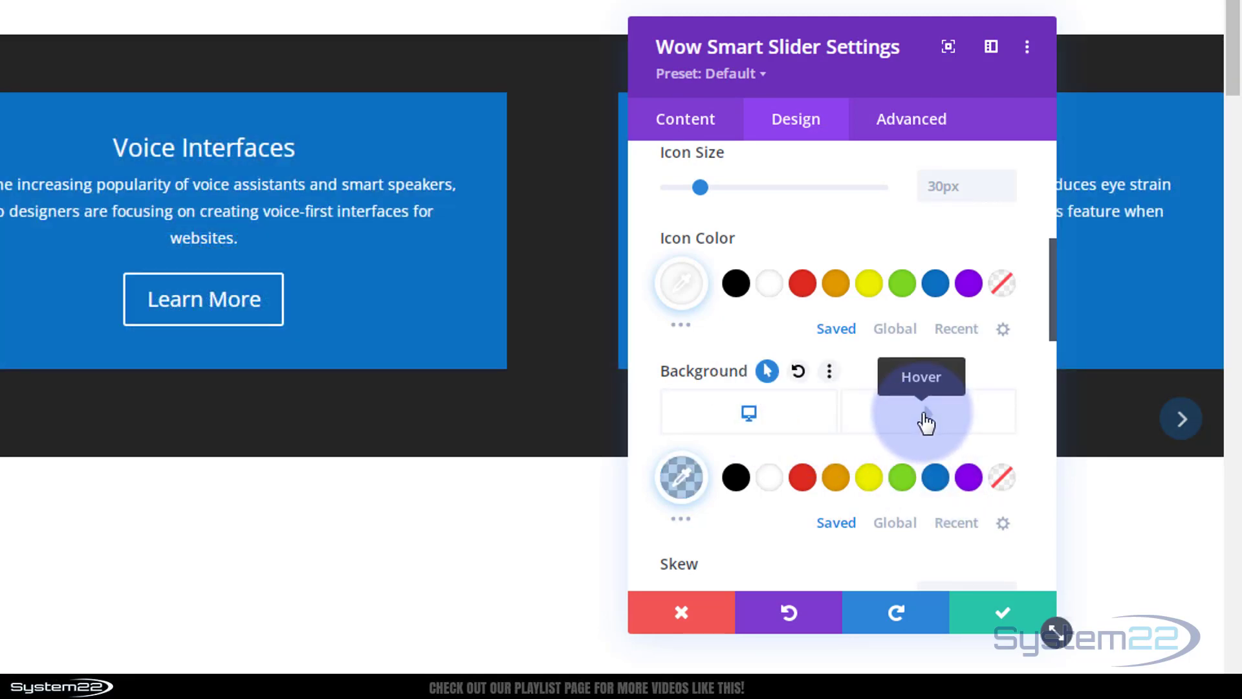
click(926, 424)
- Confirm the Wow Smart Slider settings and exit the Visual Builder to the live acd page
click(994, 618)
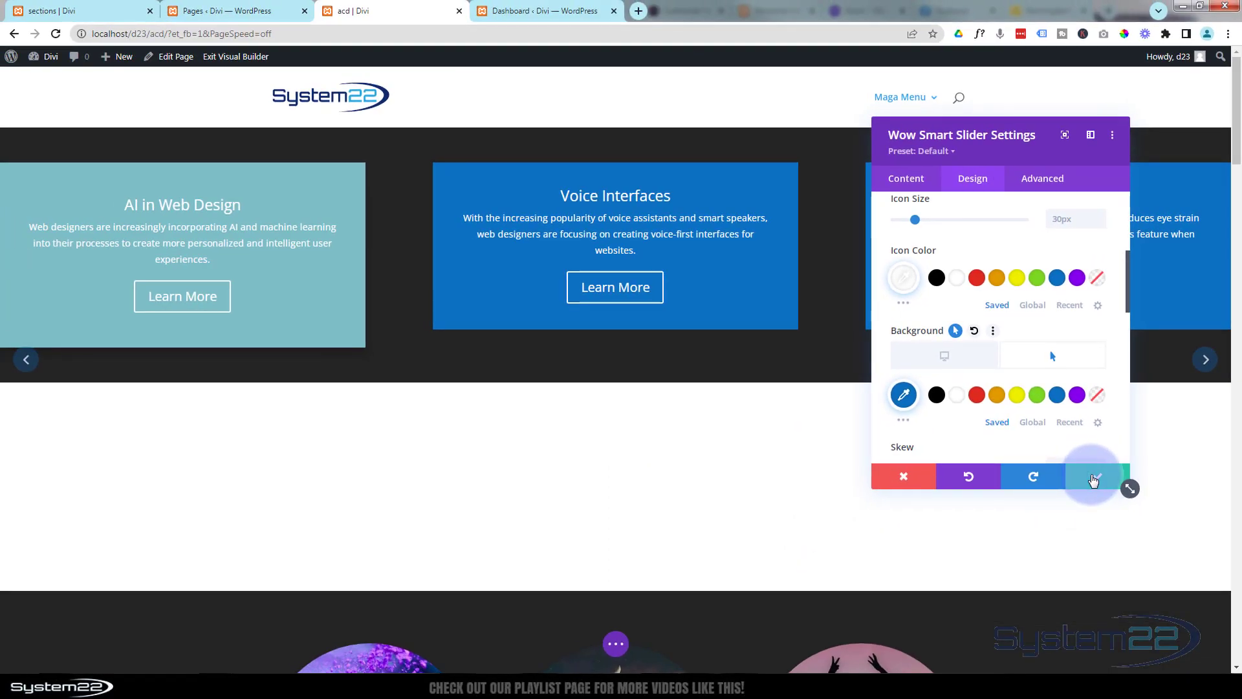
click(1093, 479)
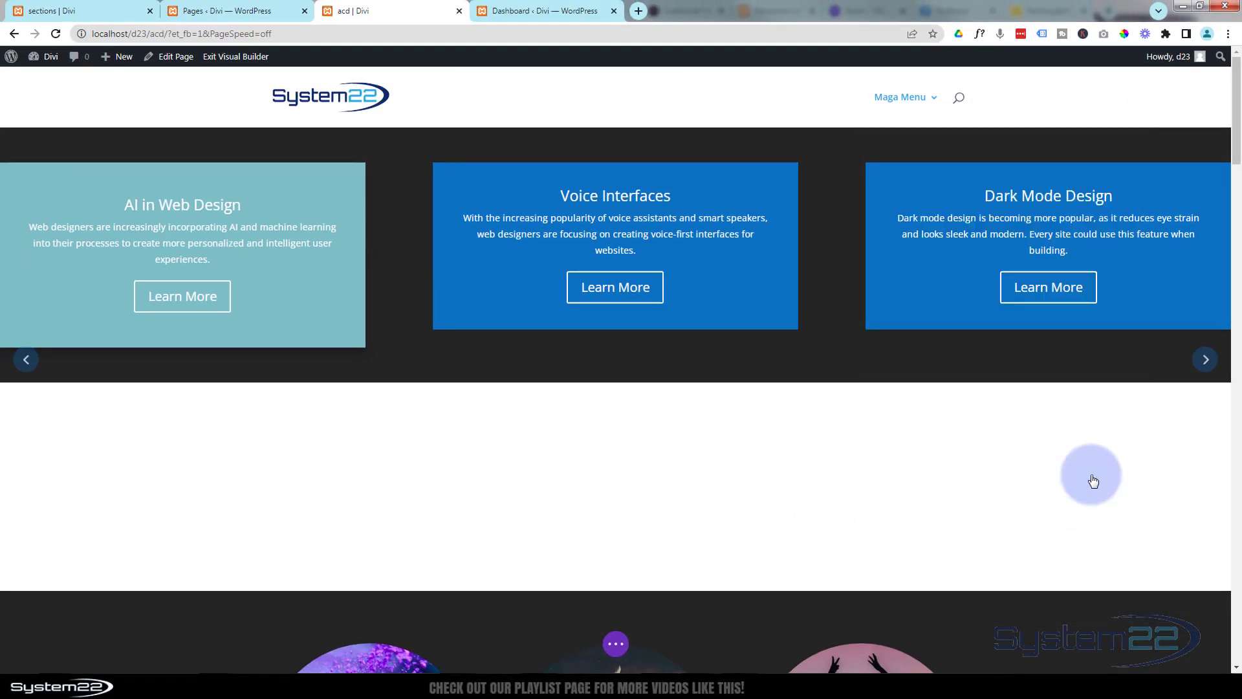
click(621, 647)
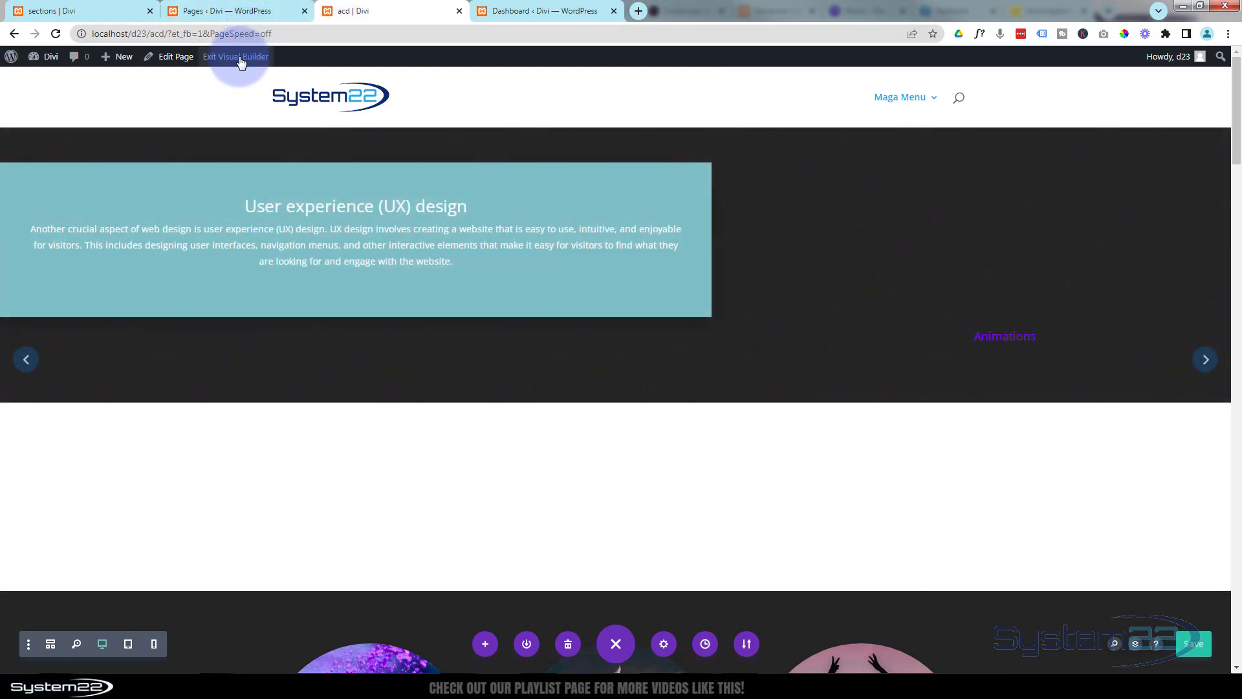
click(241, 60)
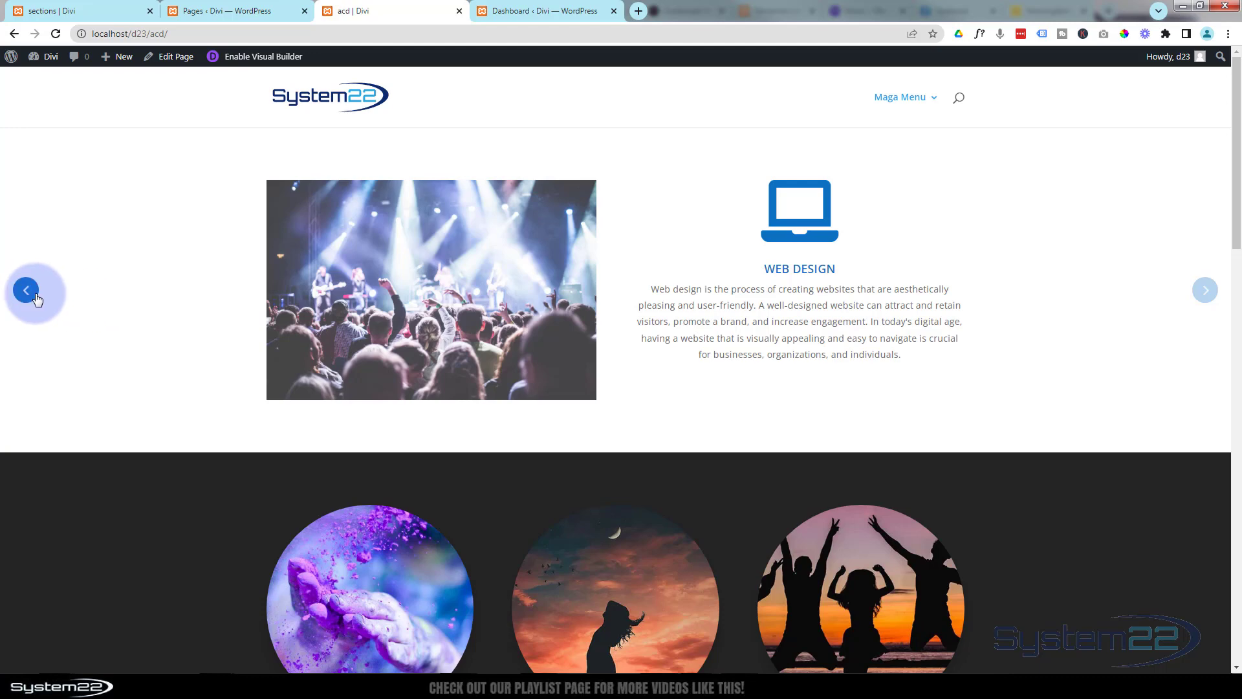
- Cycle the live slider through Responsive Design, city, video, UX, Simplified Designs, Web Design and back
click(1204, 292)
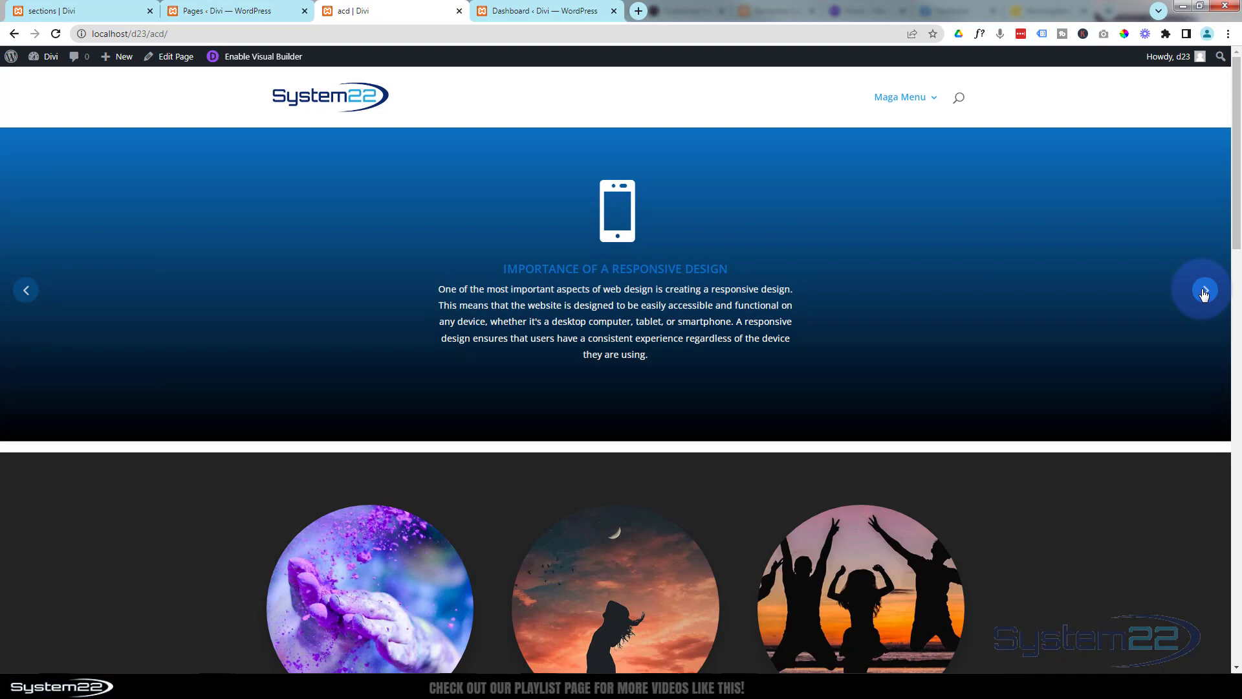
click(1204, 292)
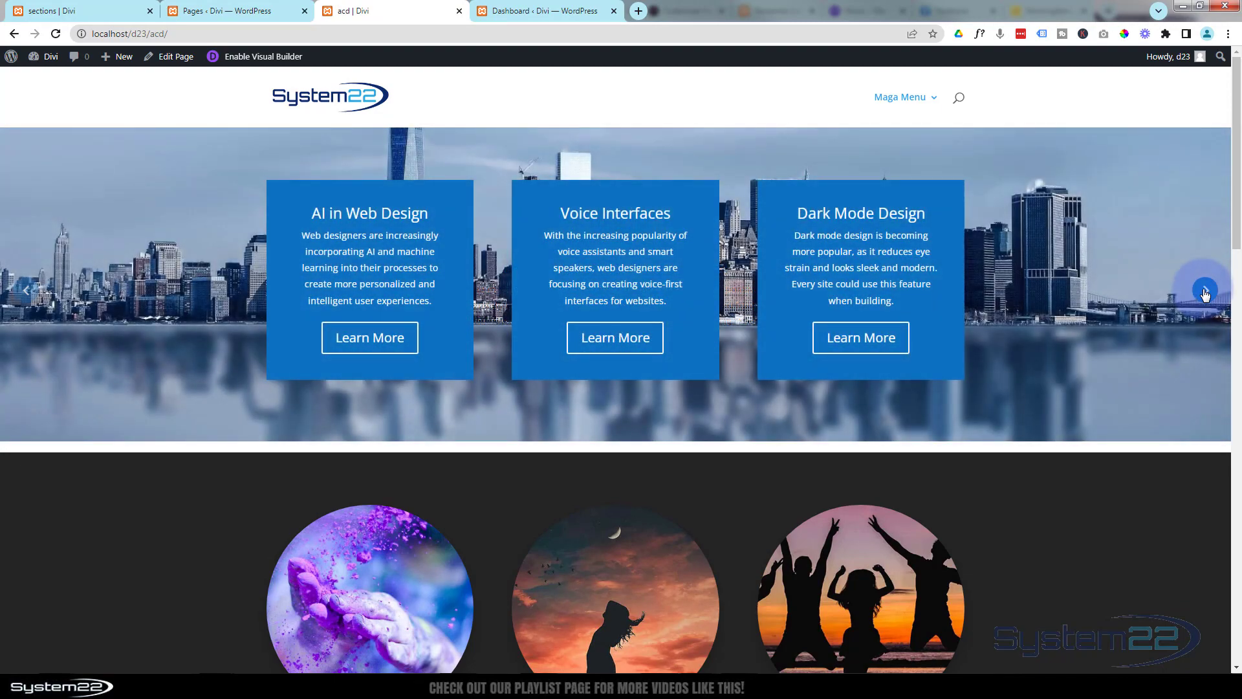
click(1204, 292)
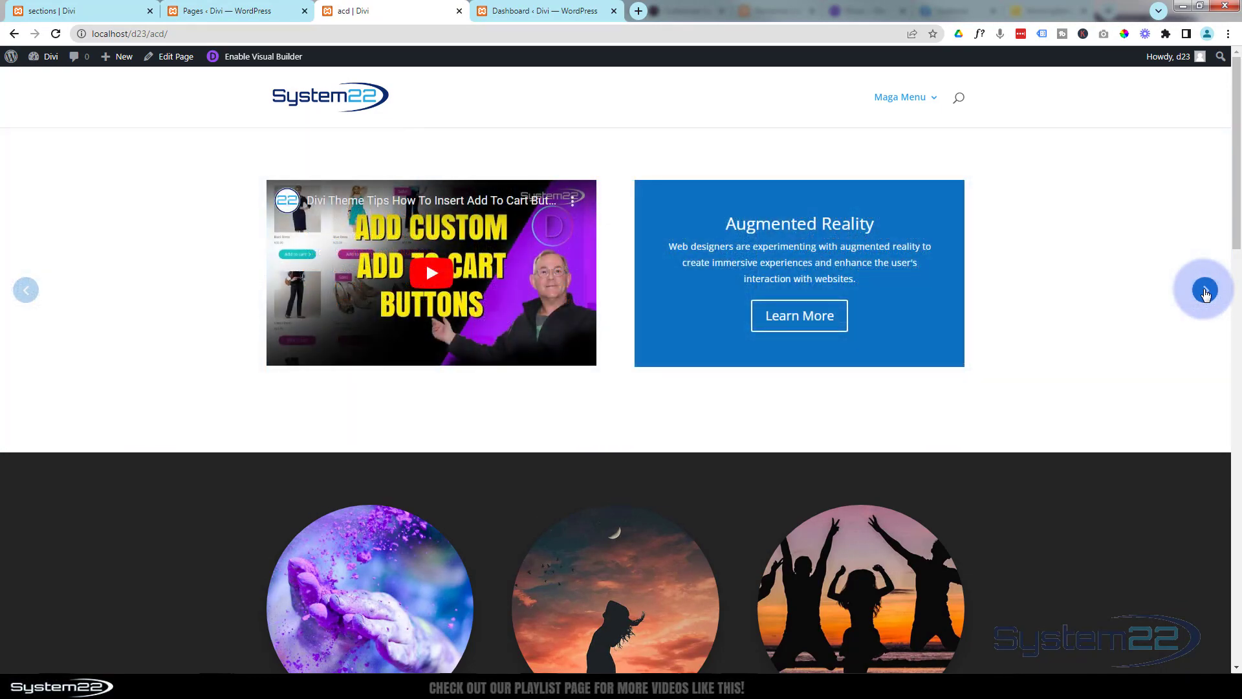
click(1204, 293)
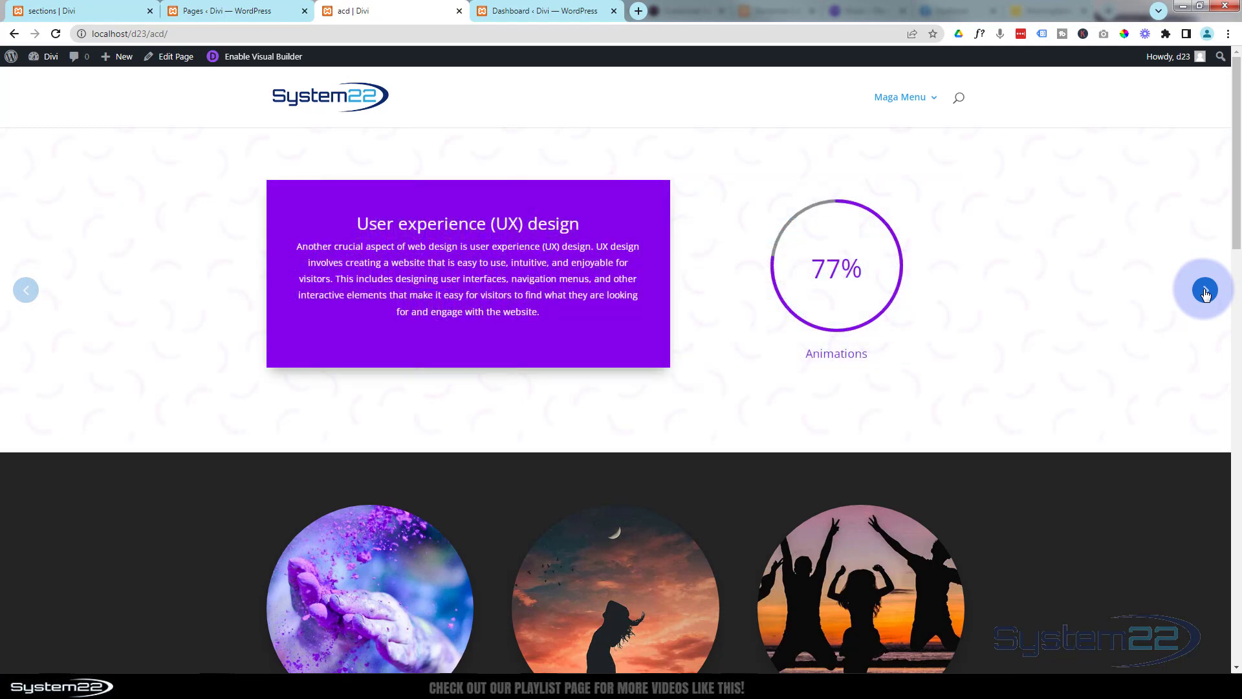
click(1204, 292)
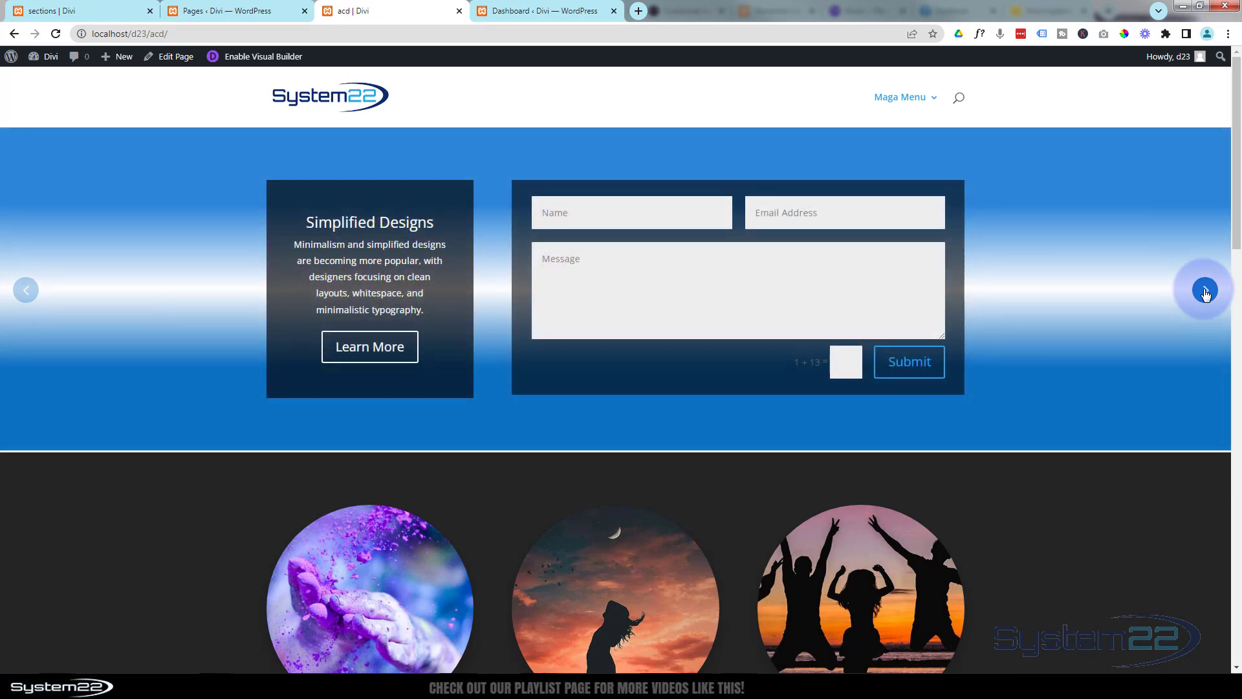
click(1204, 292)
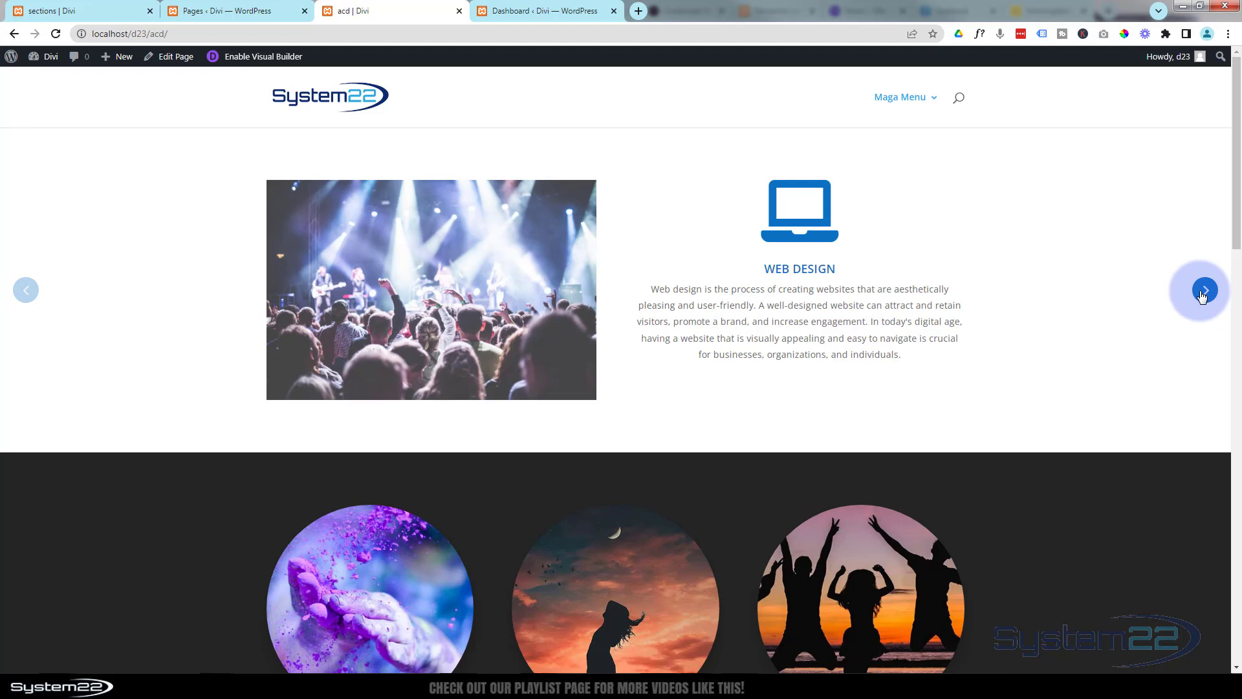
click(1204, 292)
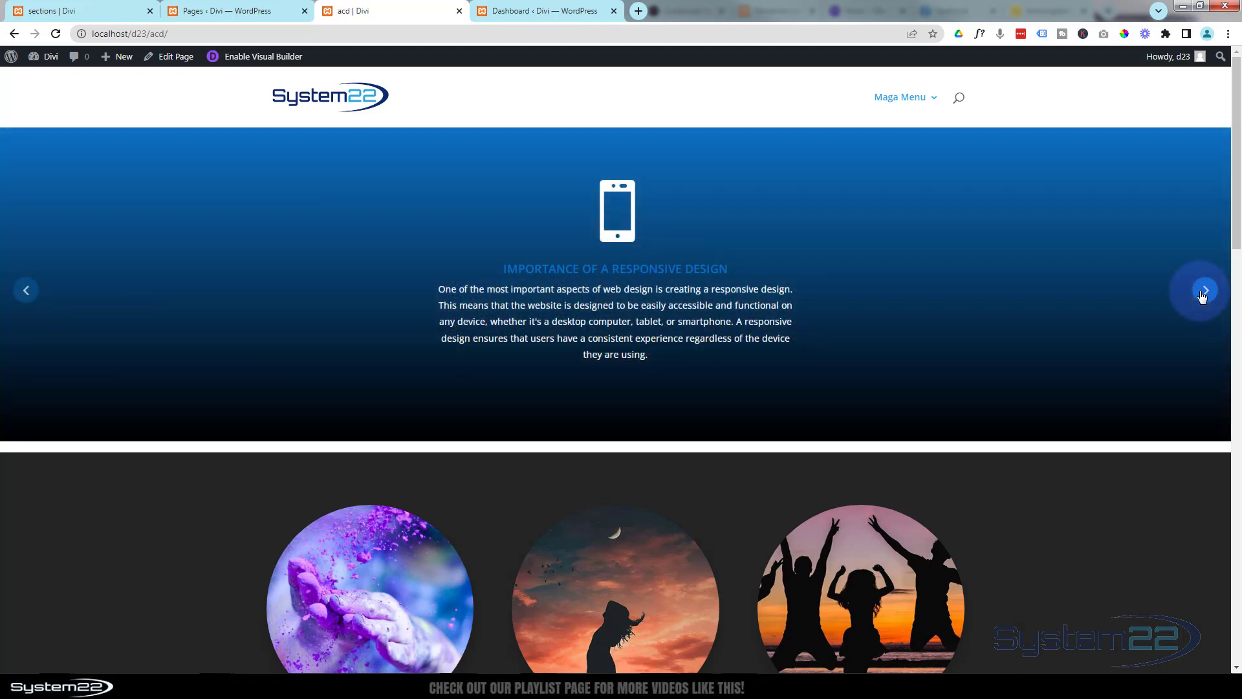
- Advance the live slider past the city and video slides to the UX design slide
click(1203, 292)
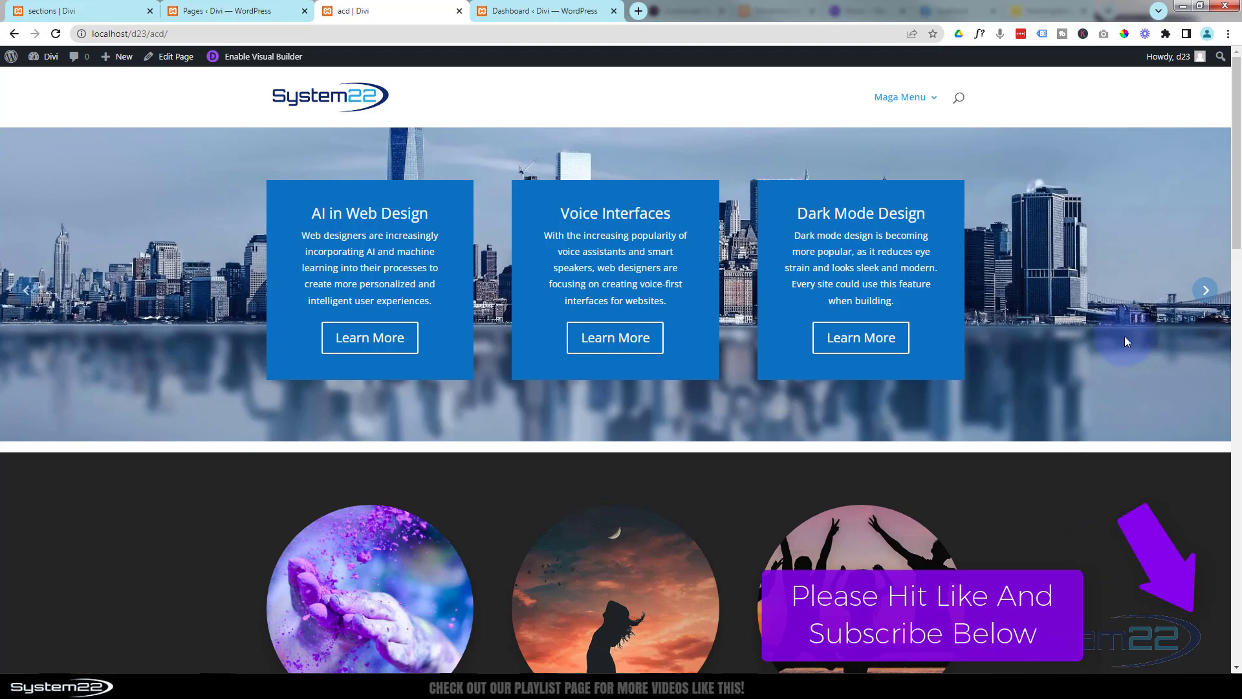
click(1204, 291)
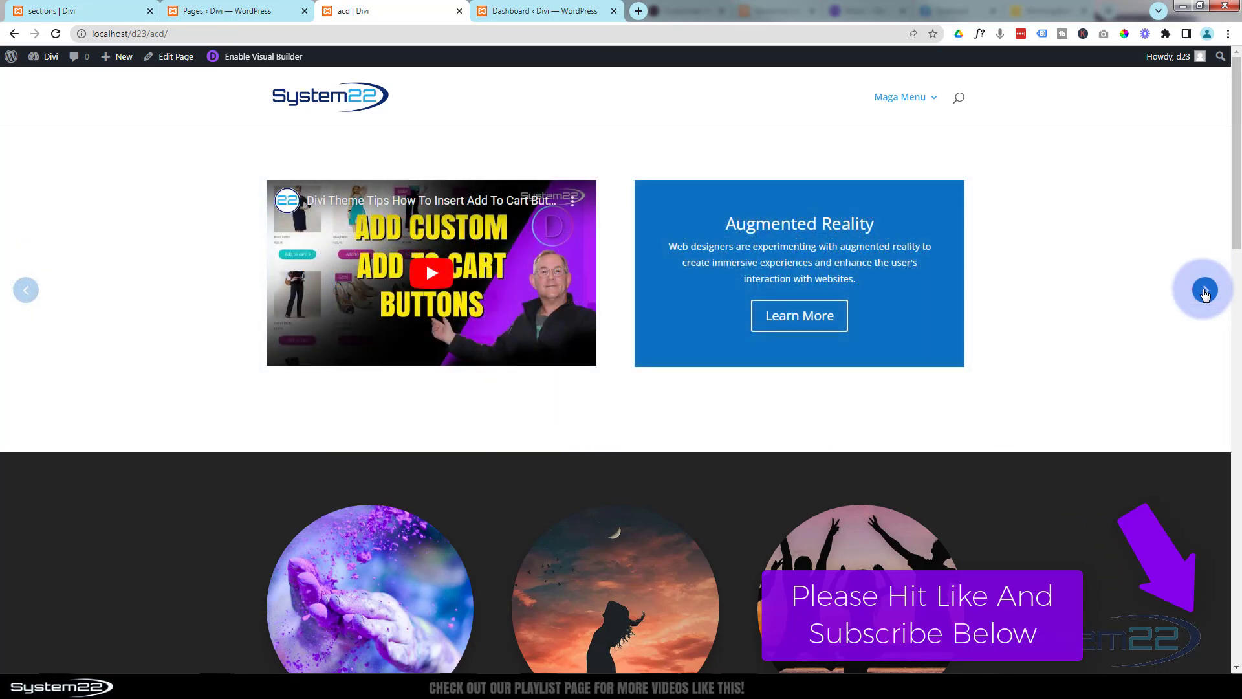
click(1204, 291)
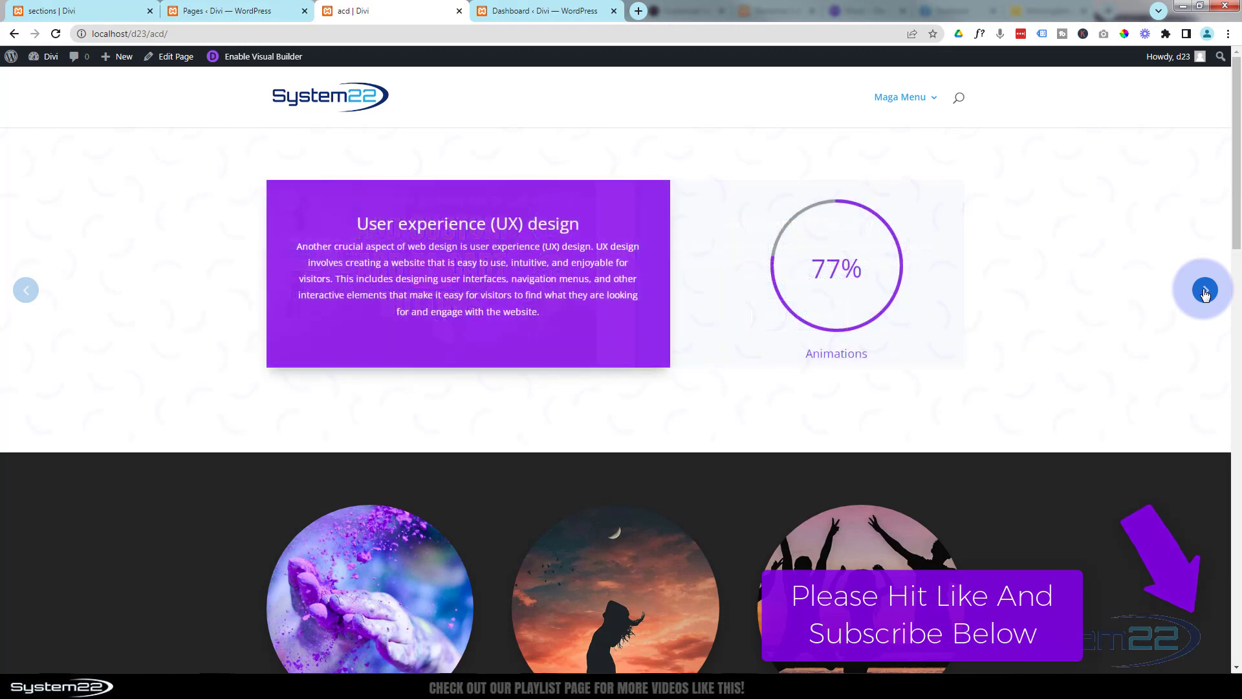